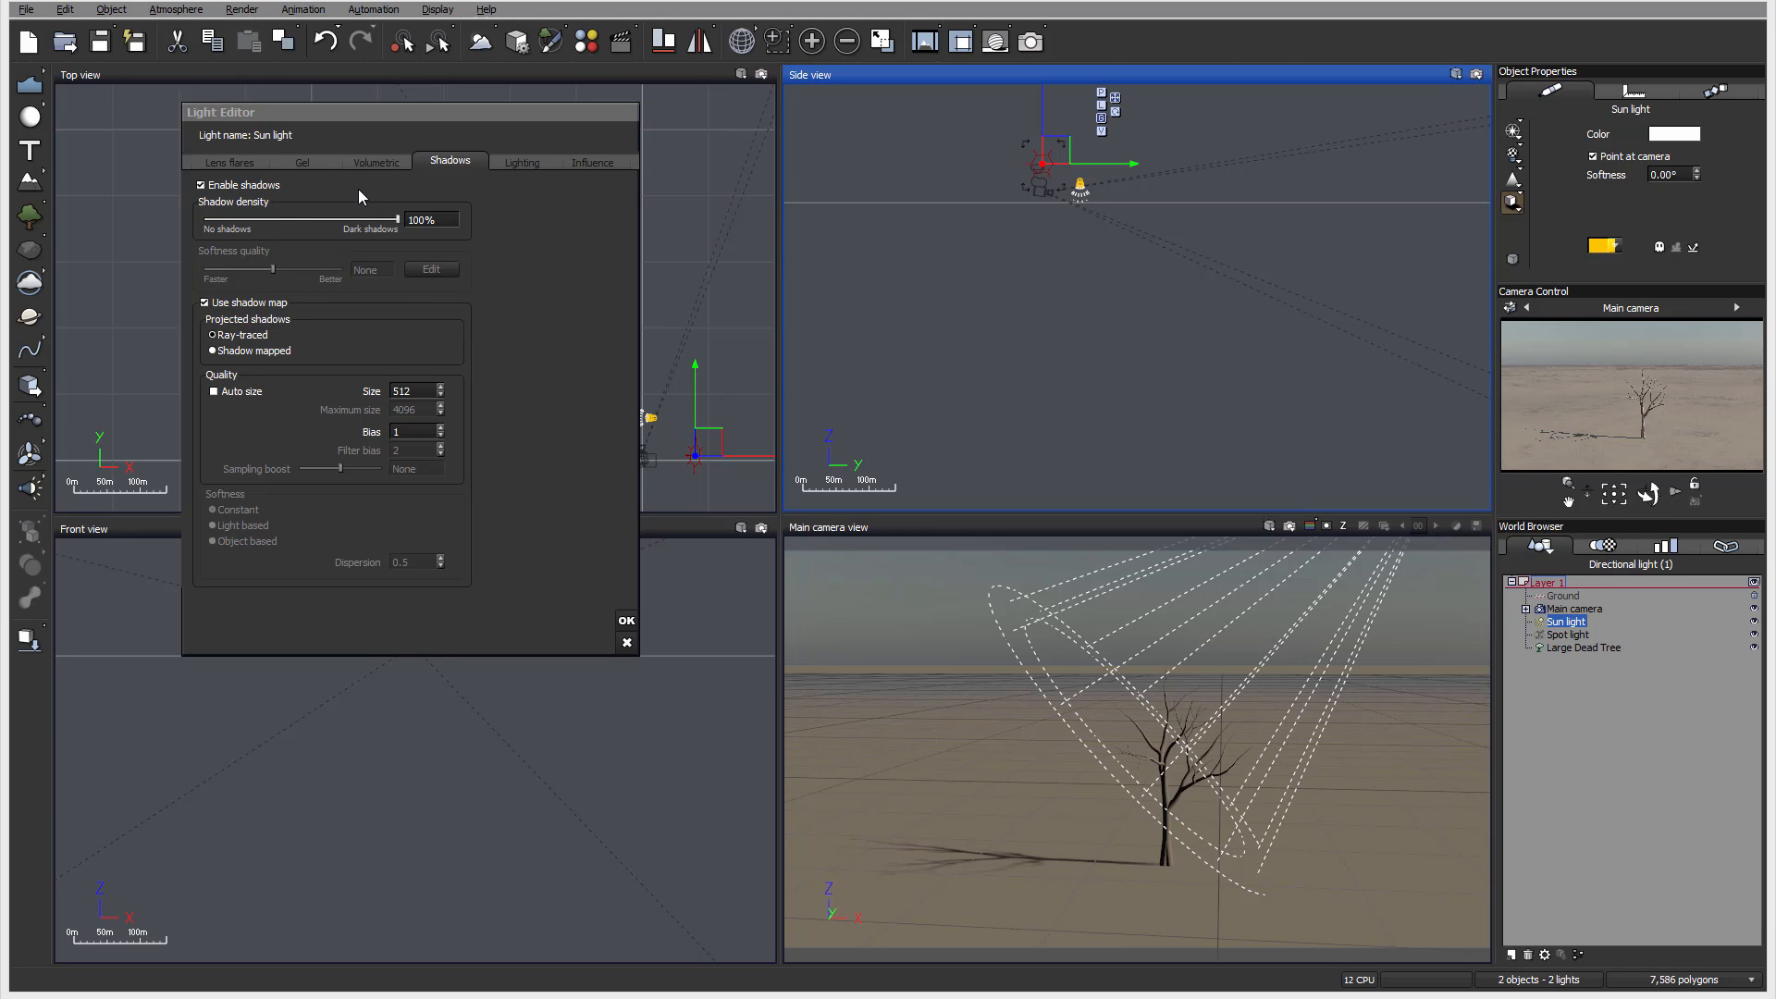
Step: Toggle the sun light's shadows off and on again, and disable its shadow map
click(202, 185)
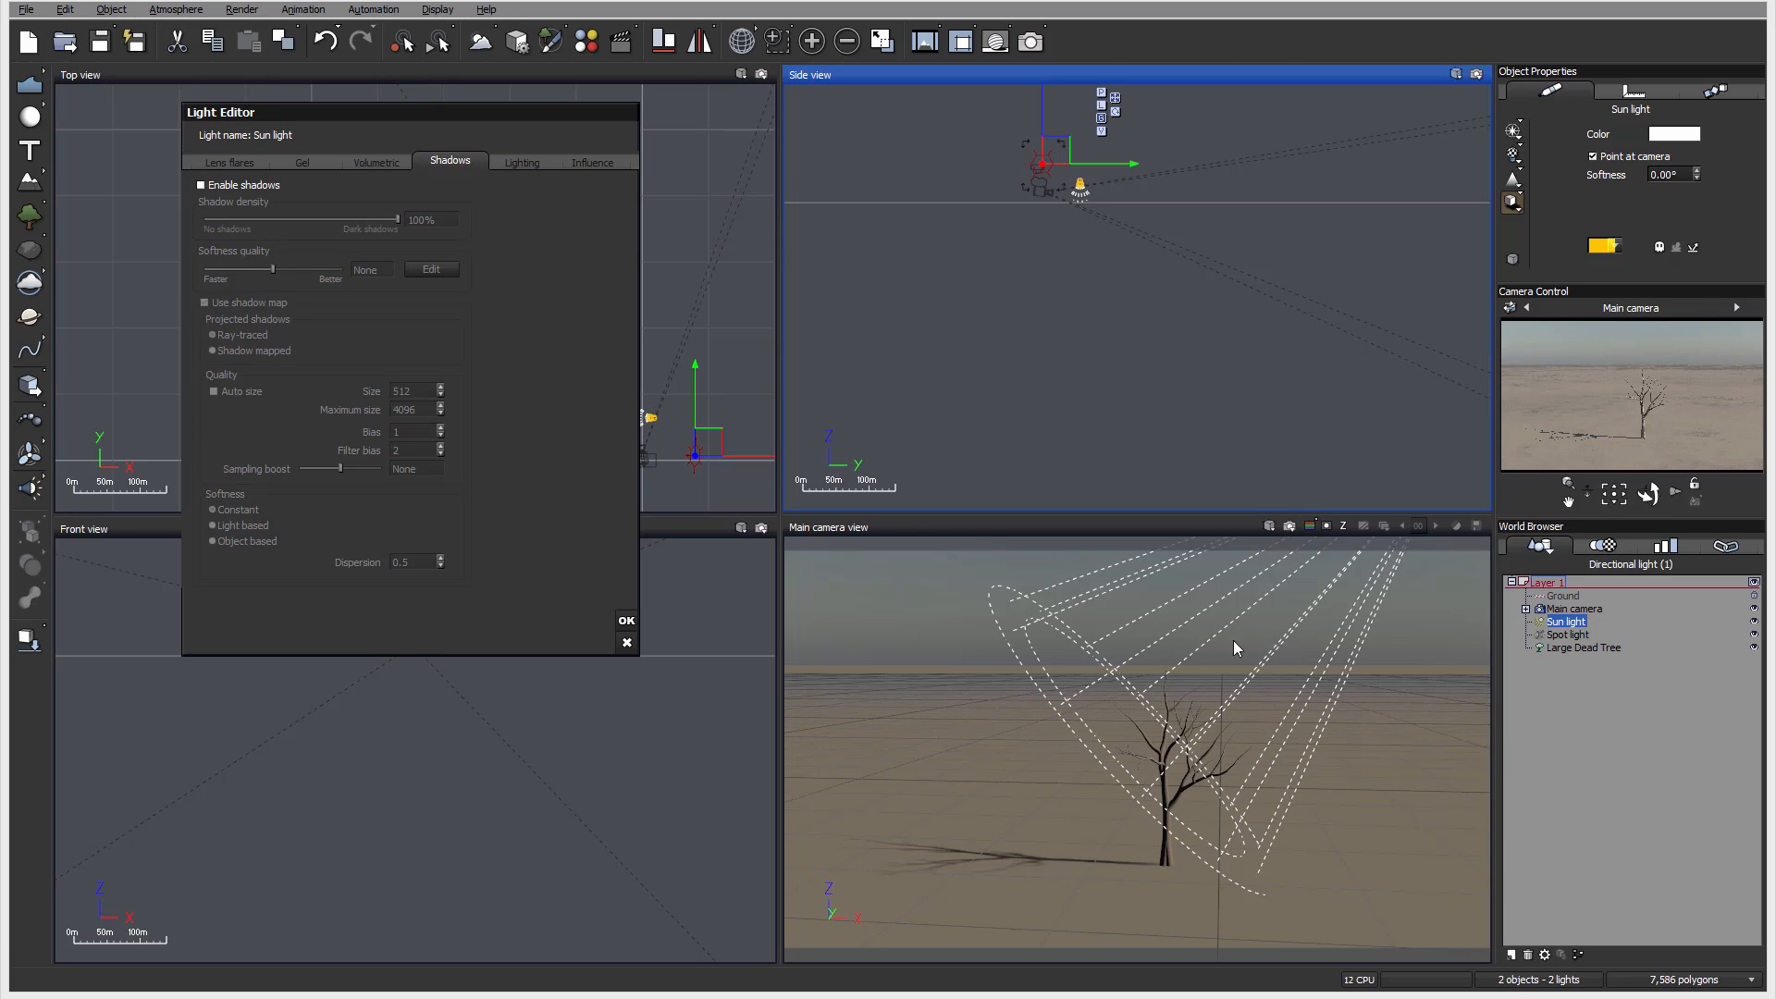
click(225, 186)
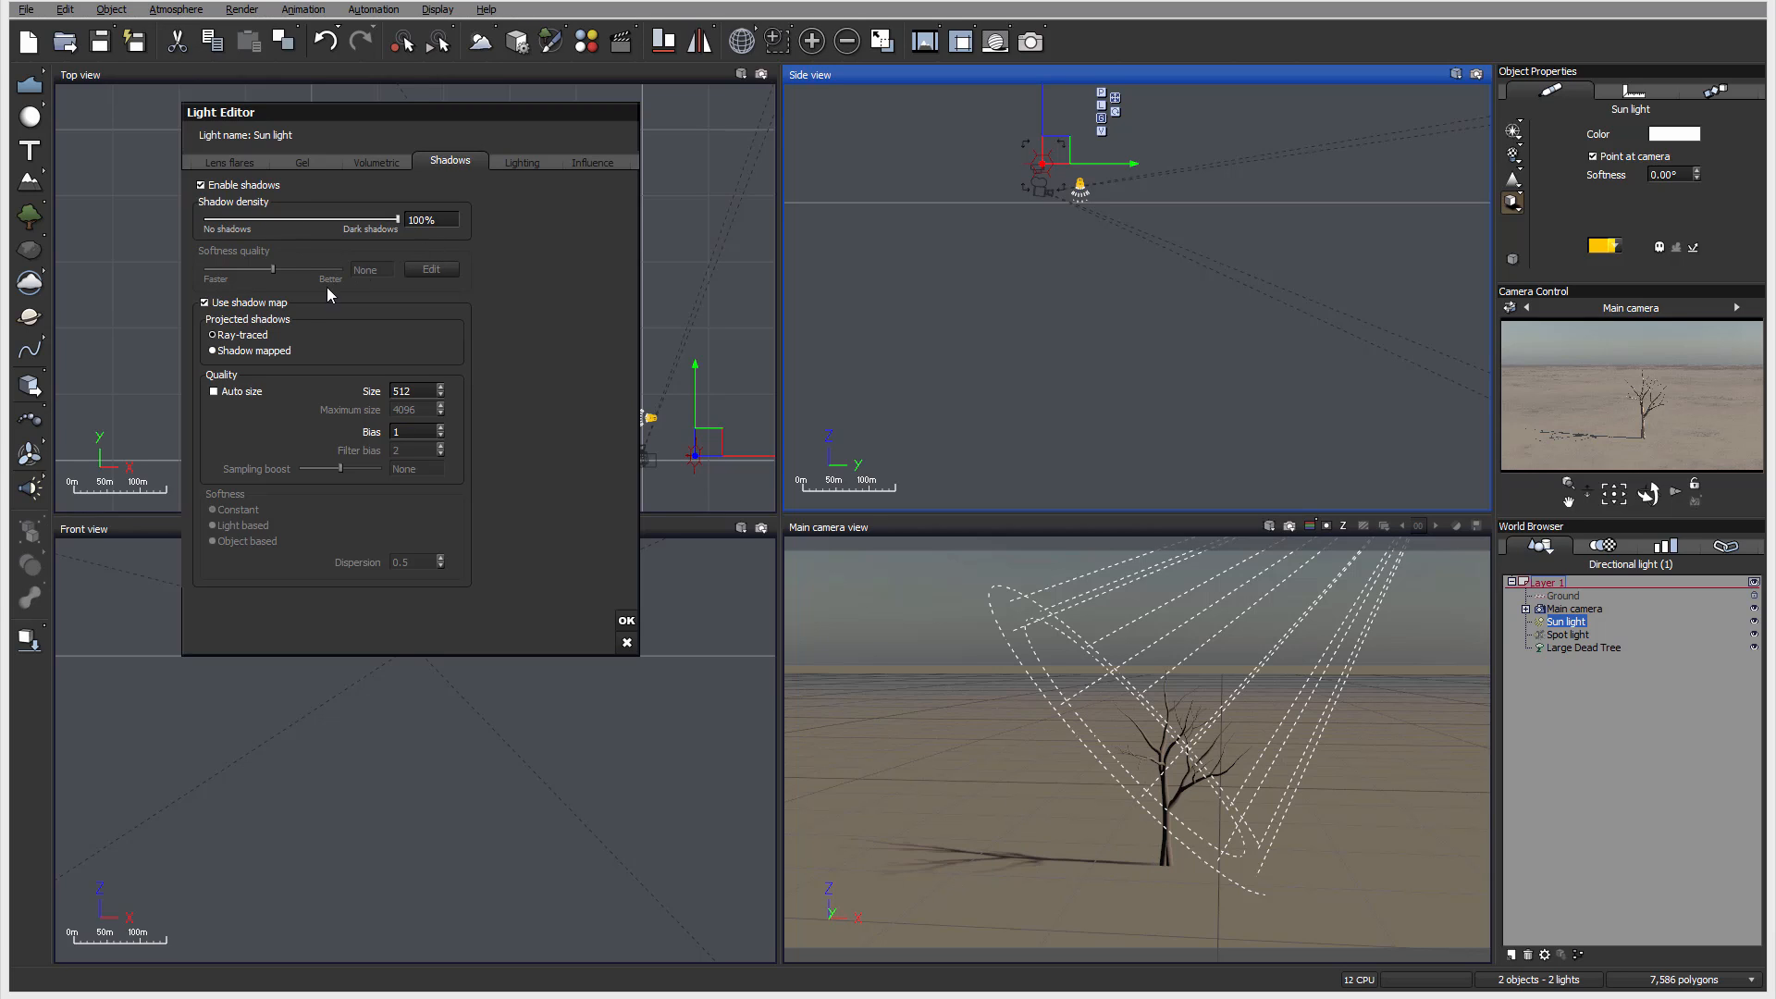
click(250, 303)
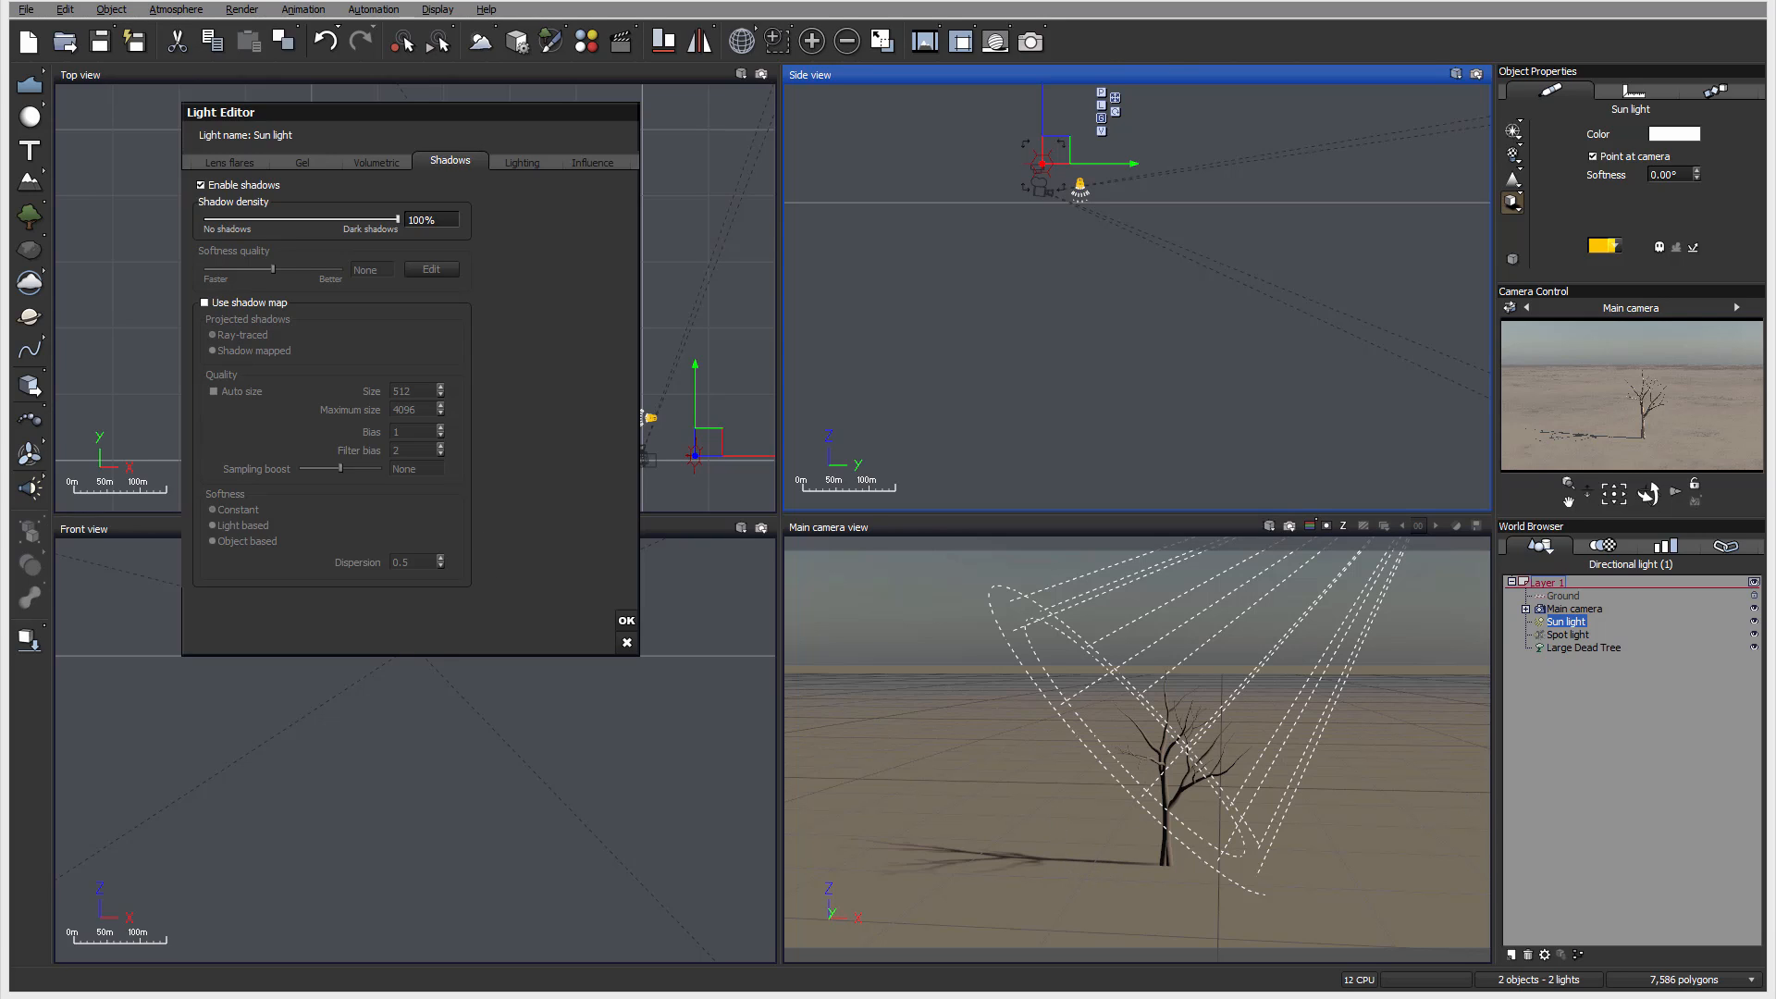
click(975, 406)
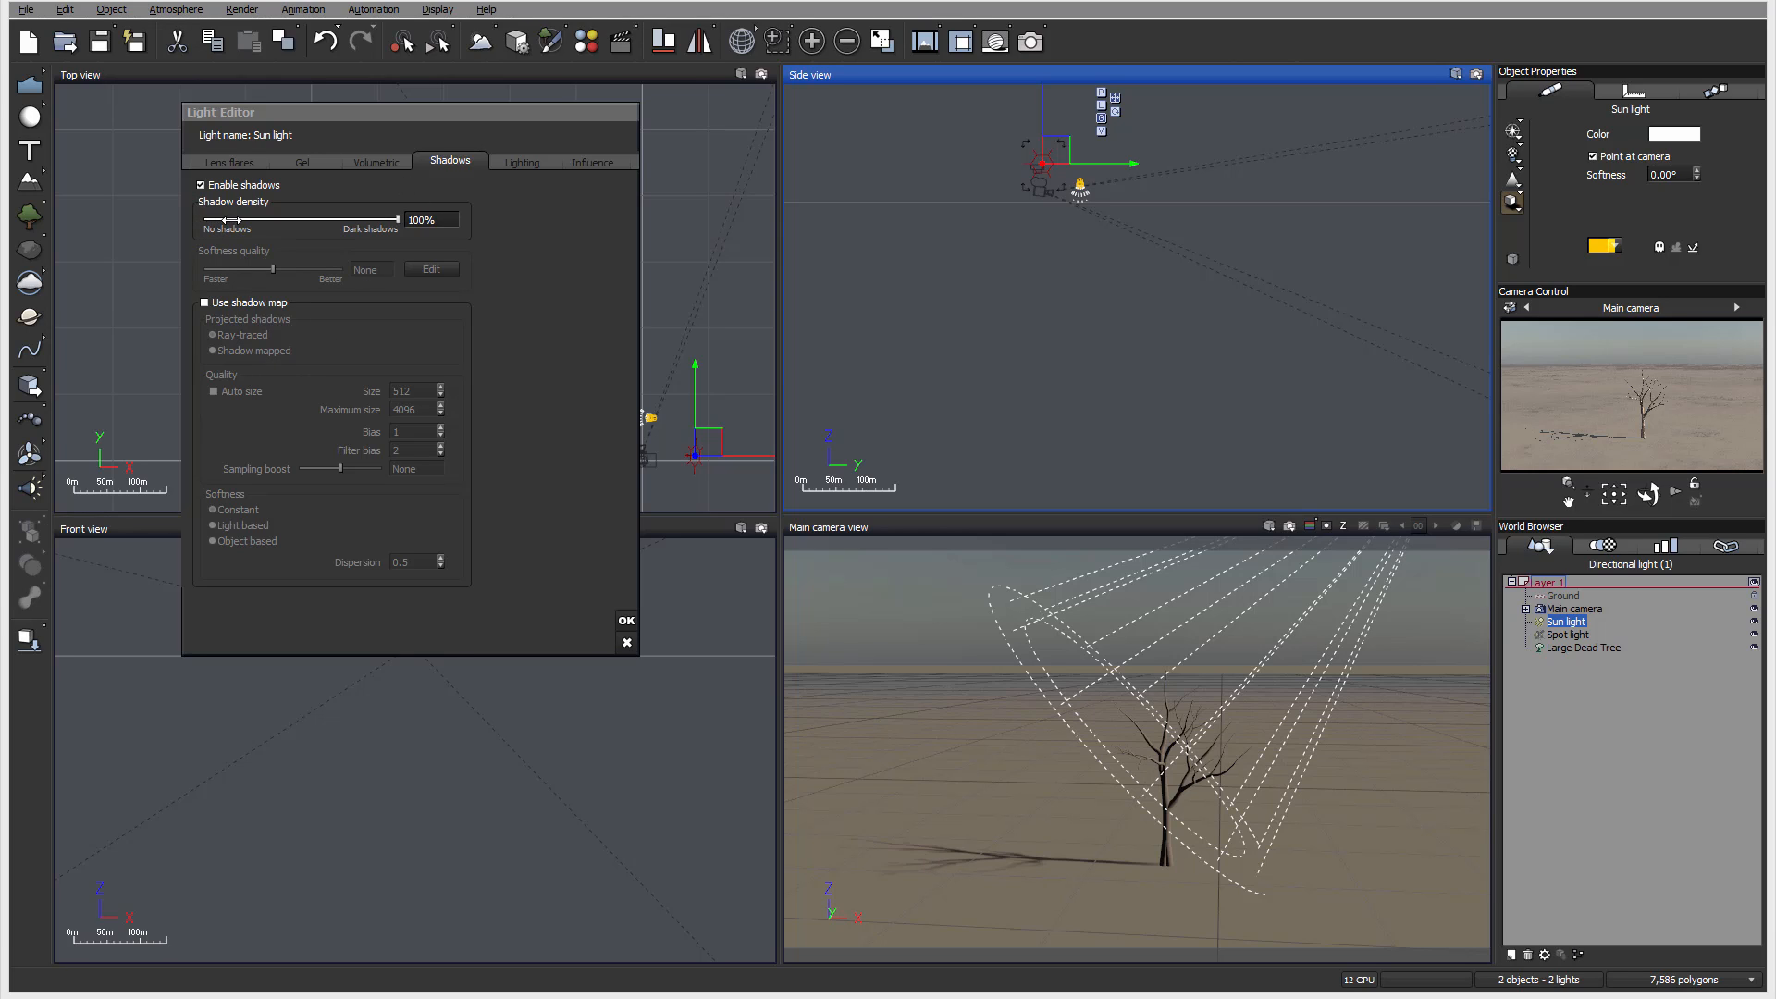
Step: Try adjusting the sun light's shadow density and return it to 100%
click(398, 219)
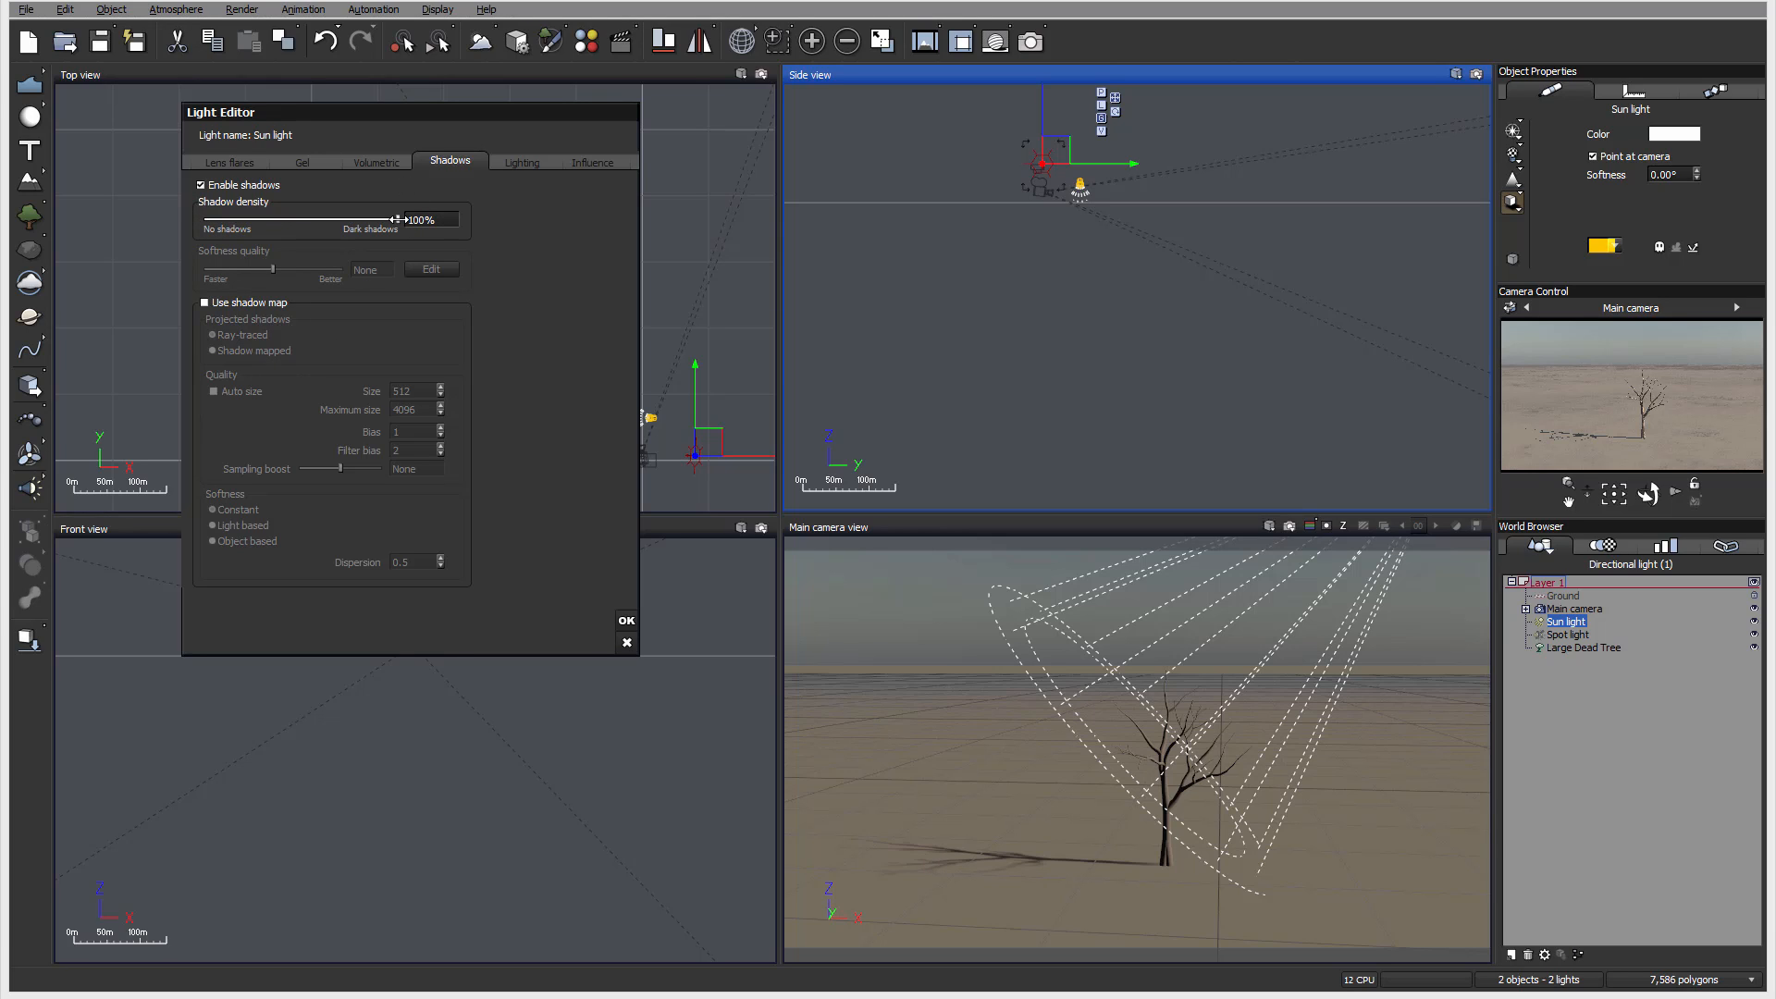
drag(397, 219, 391, 220)
drag(391, 221, 436, 230)
Step: Enable the sun light's shadow map with Shadow mapped projection, render the scene and close the render display
click(204, 303)
click(211, 352)
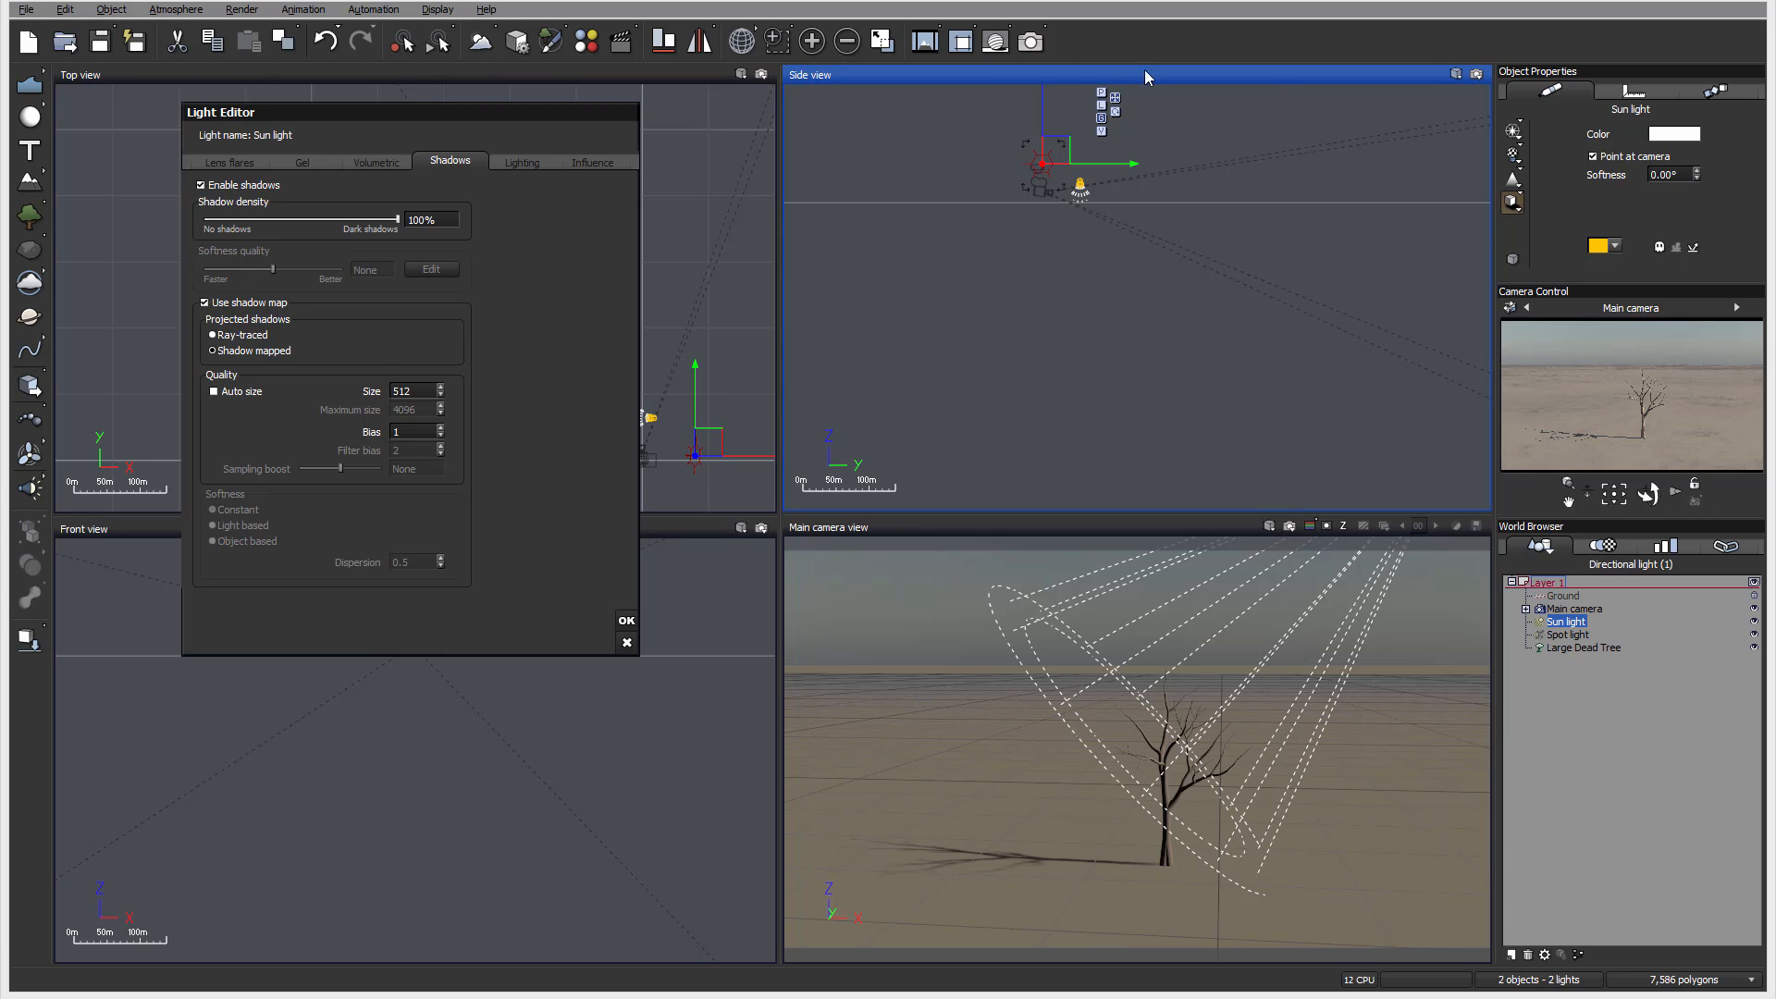
click(1030, 41)
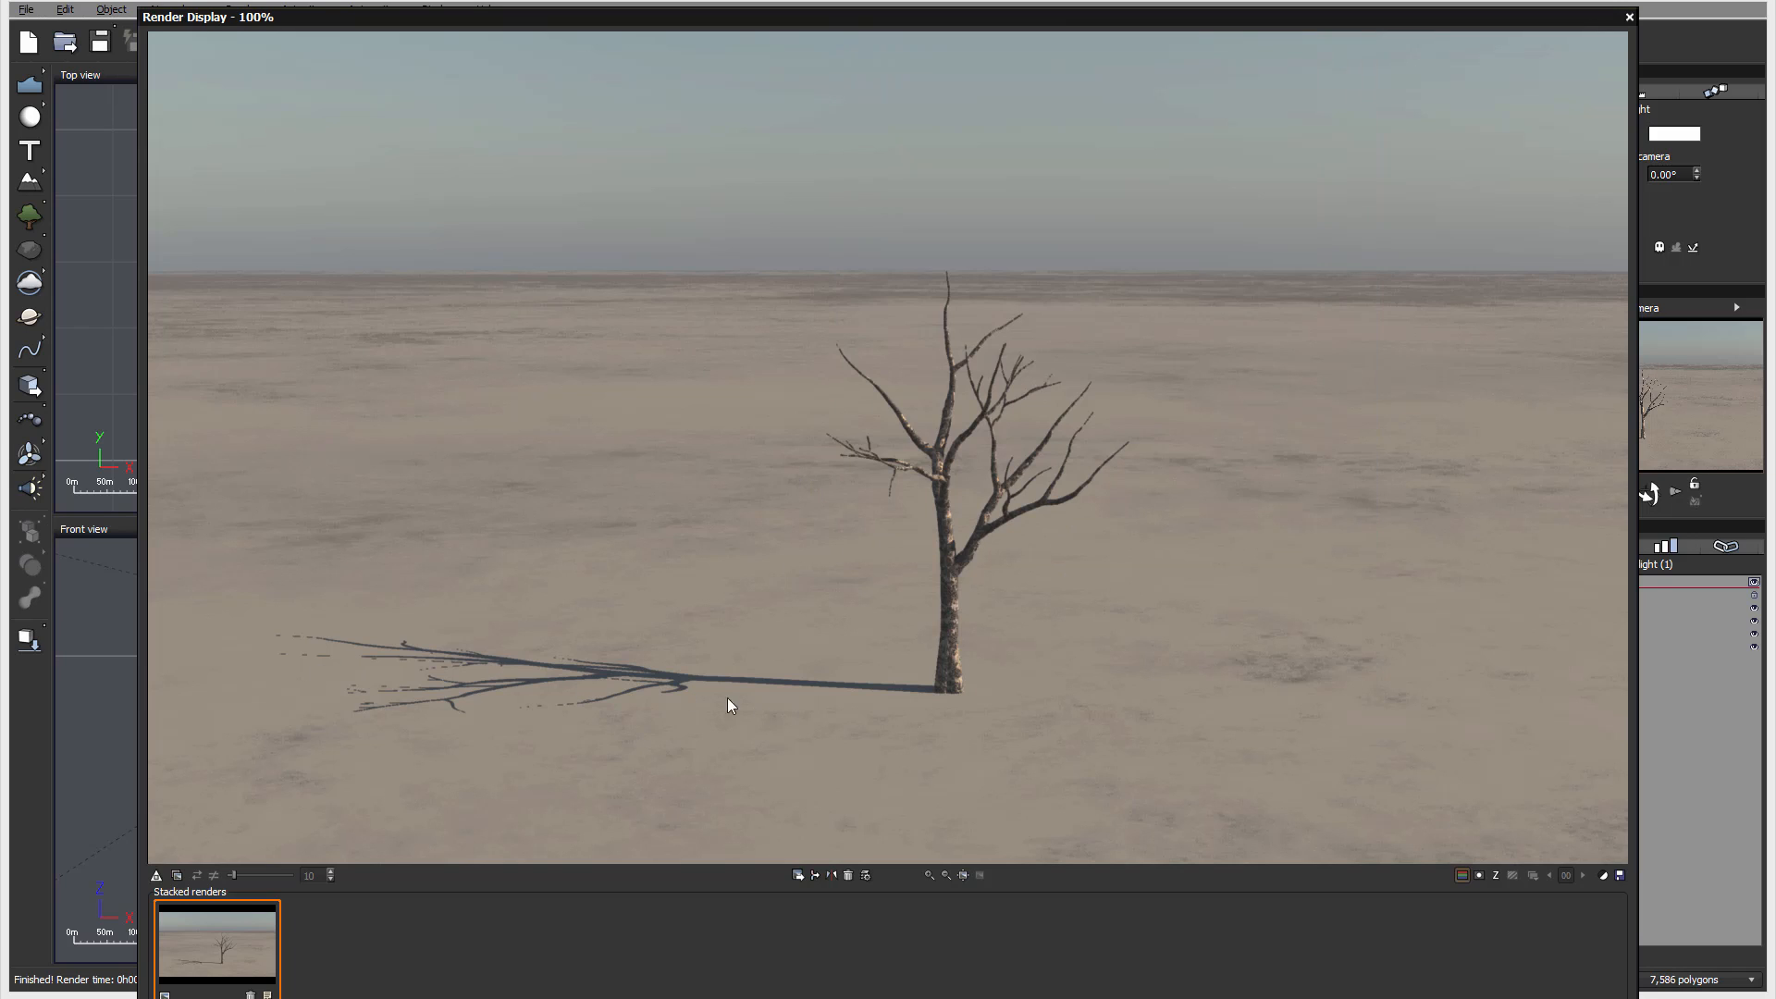
click(1630, 17)
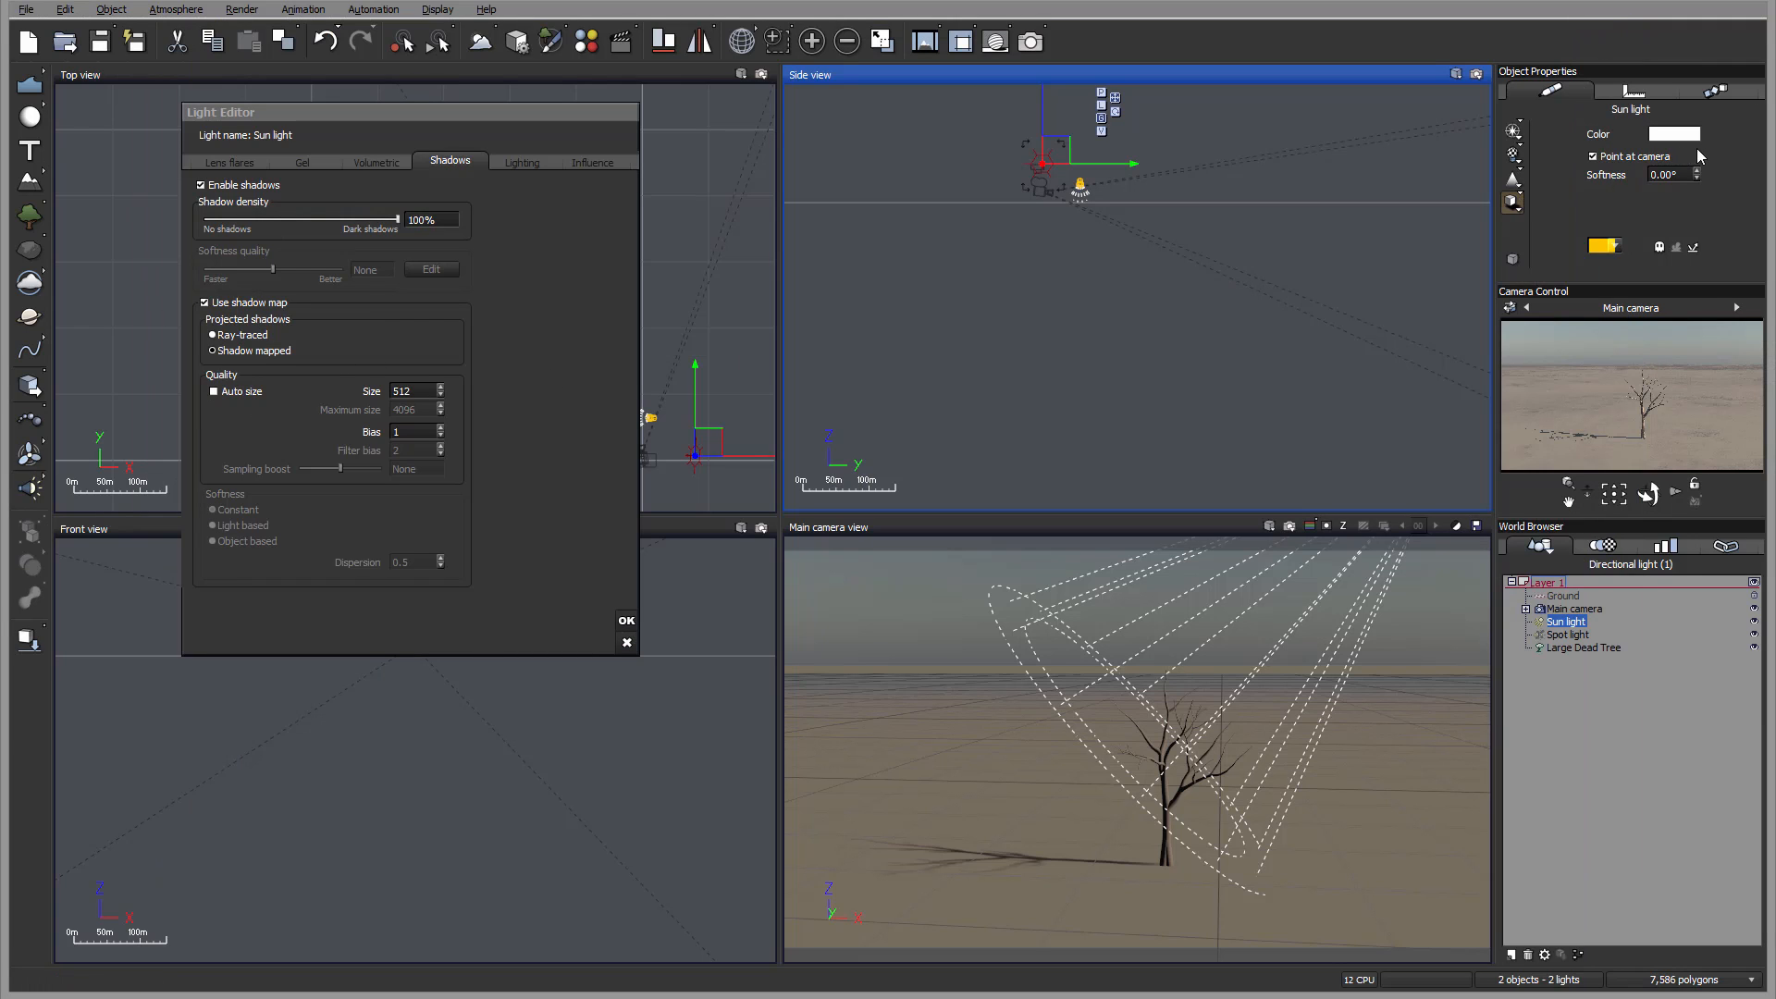
Step: Set the sun light's softness to 6.00°, render the scene again and close the render display
drag(1699, 176, 1697, 171)
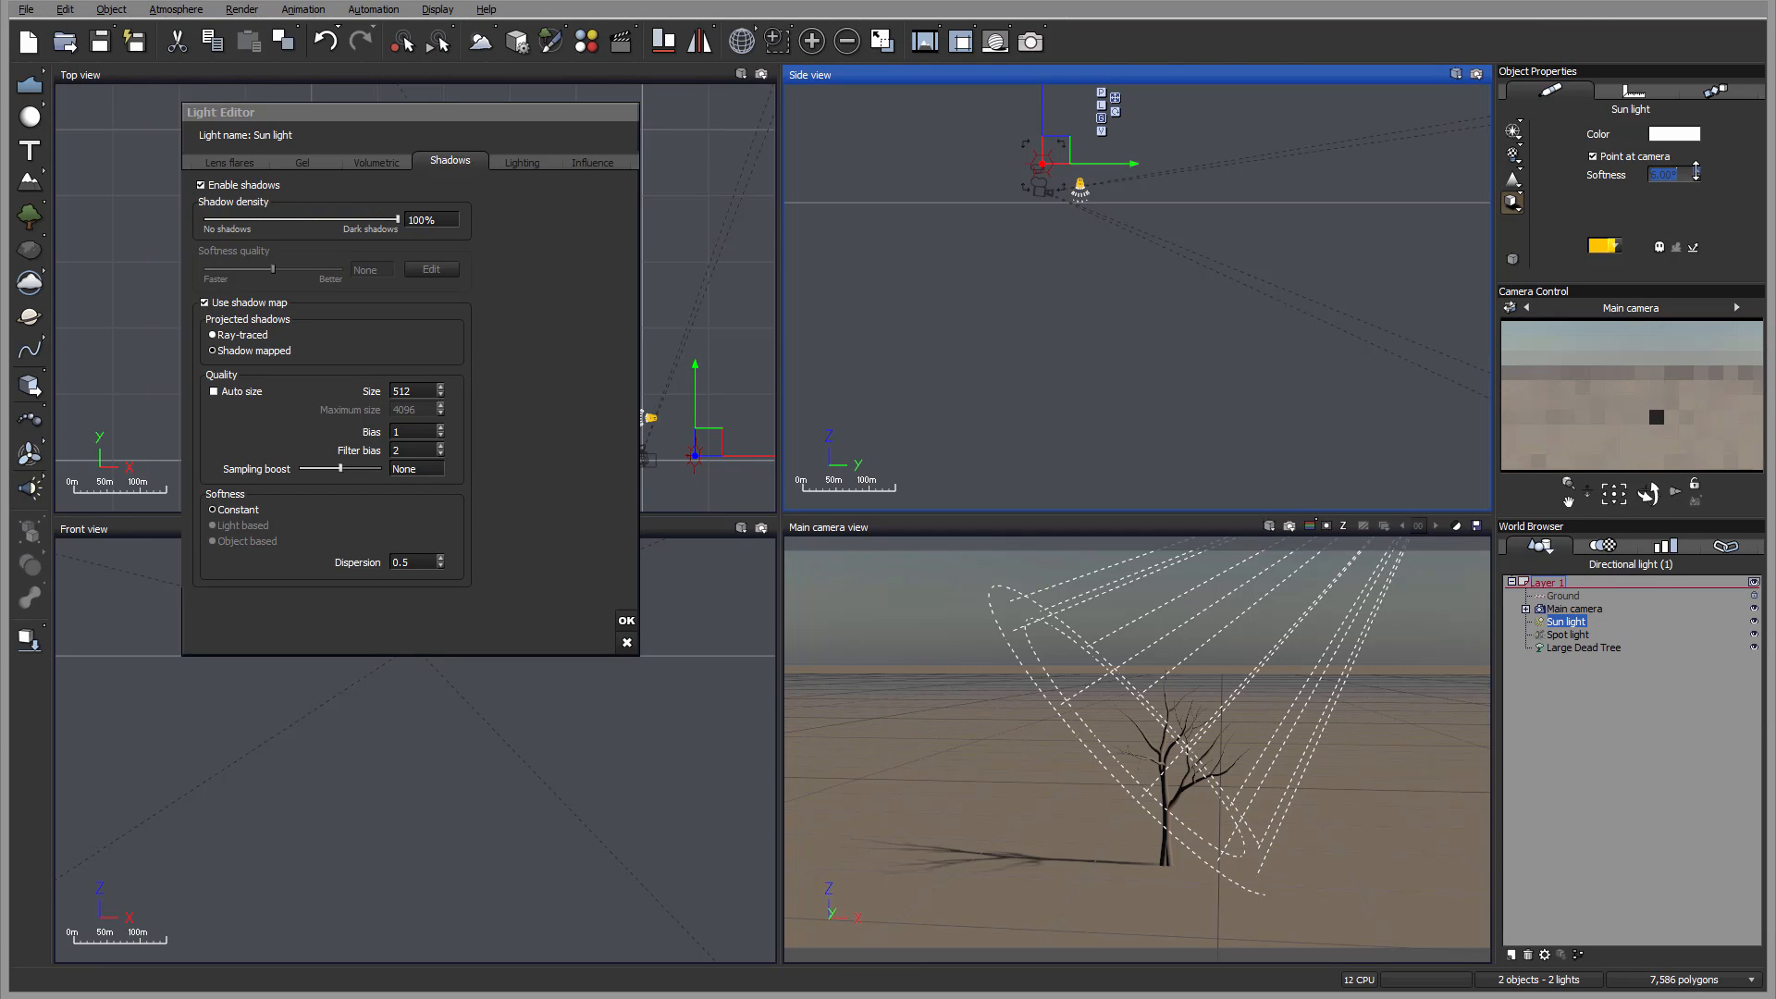
click(1038, 43)
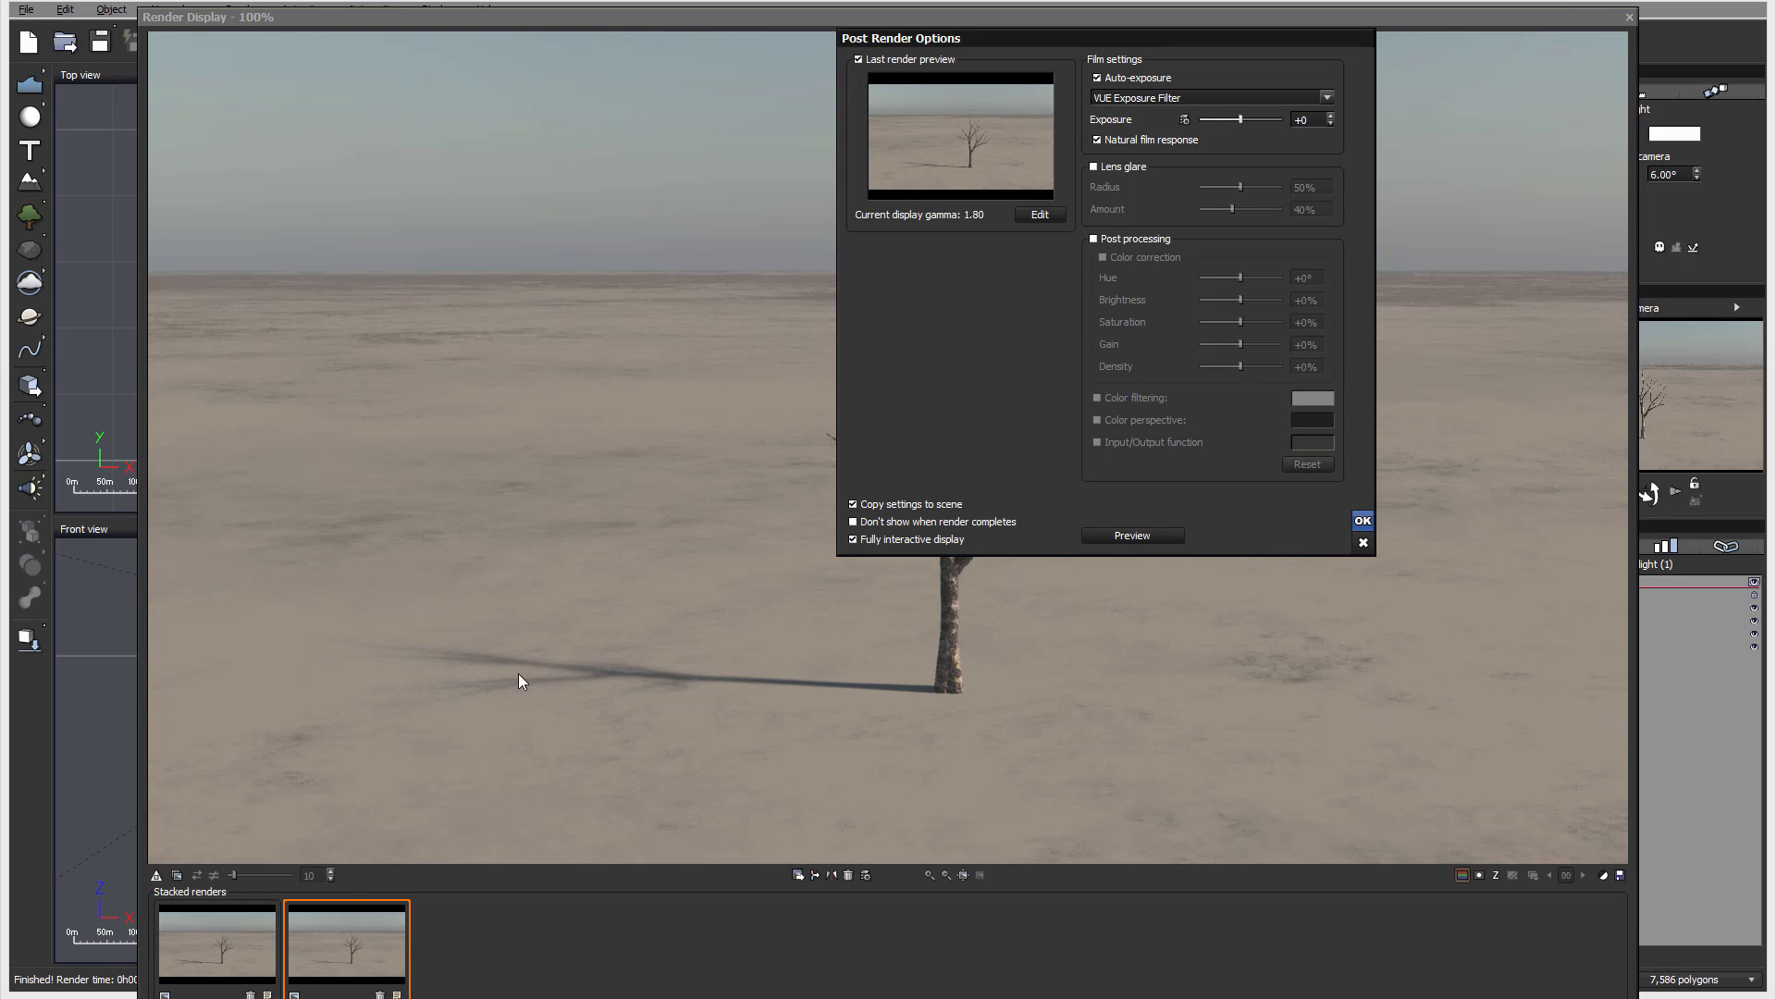
key(Return)
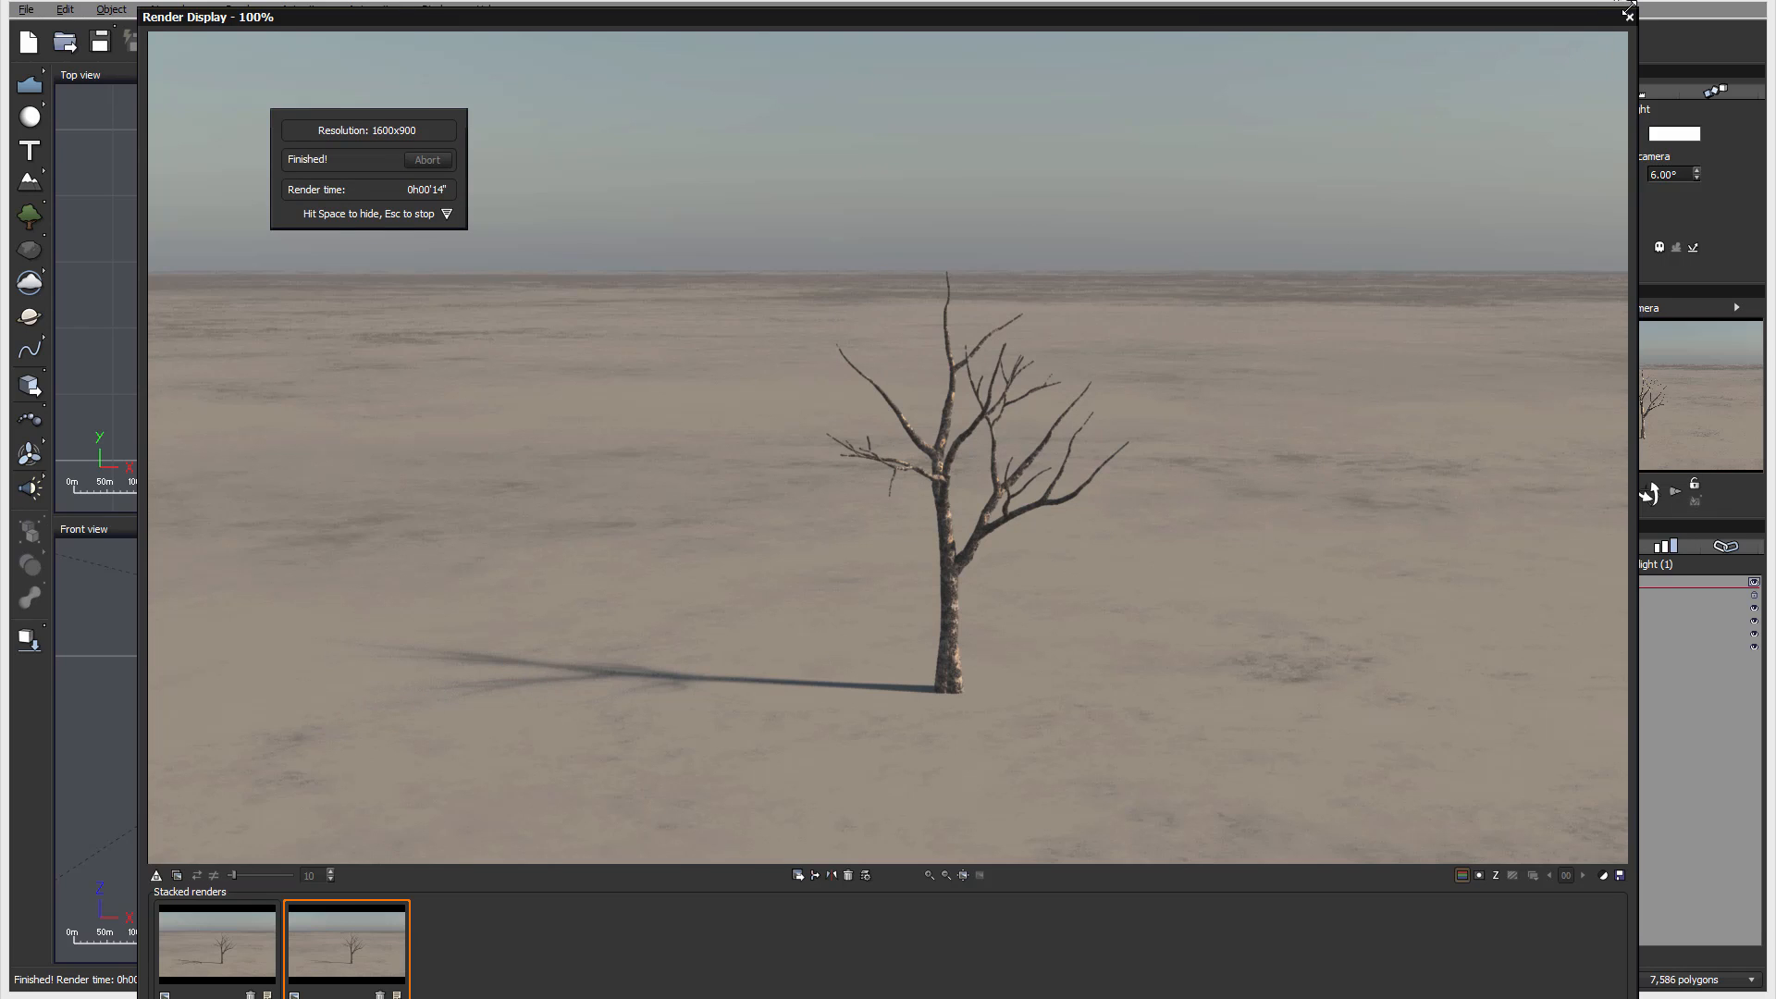
click(1630, 16)
click(1630, 16)
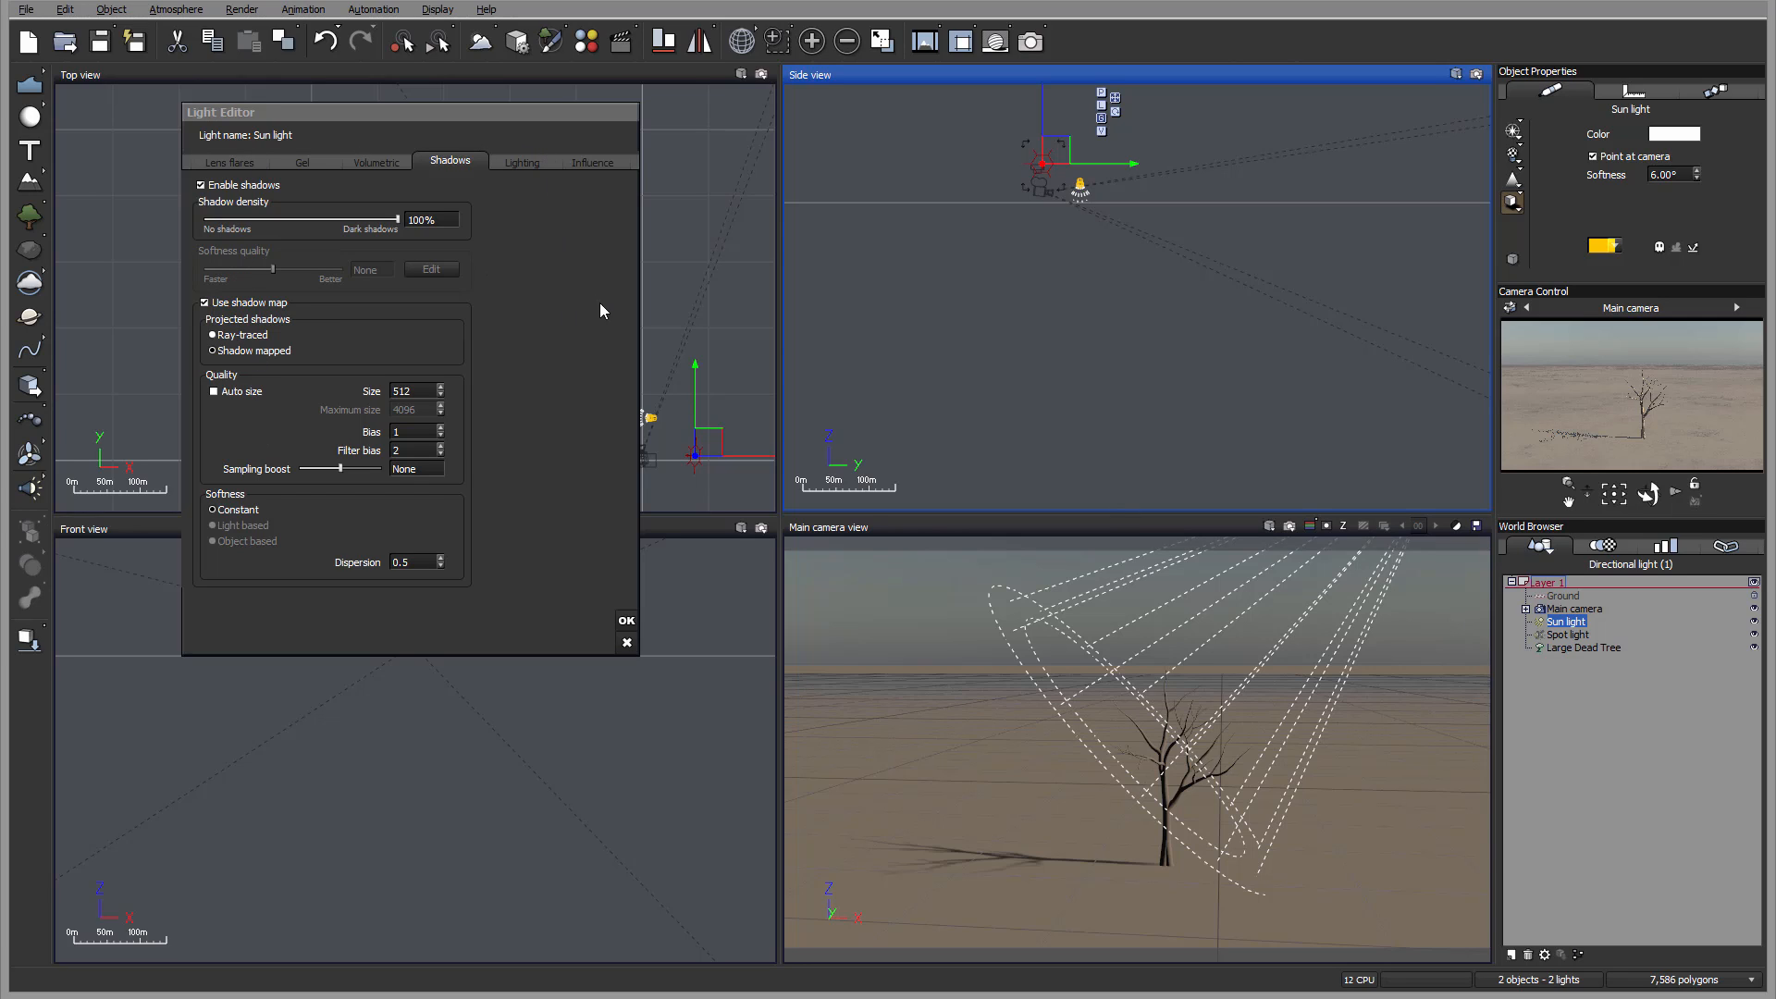
Step: Keep the sun light on Shadow mapped projection and enable Auto size for the shadow map quality
click(246, 349)
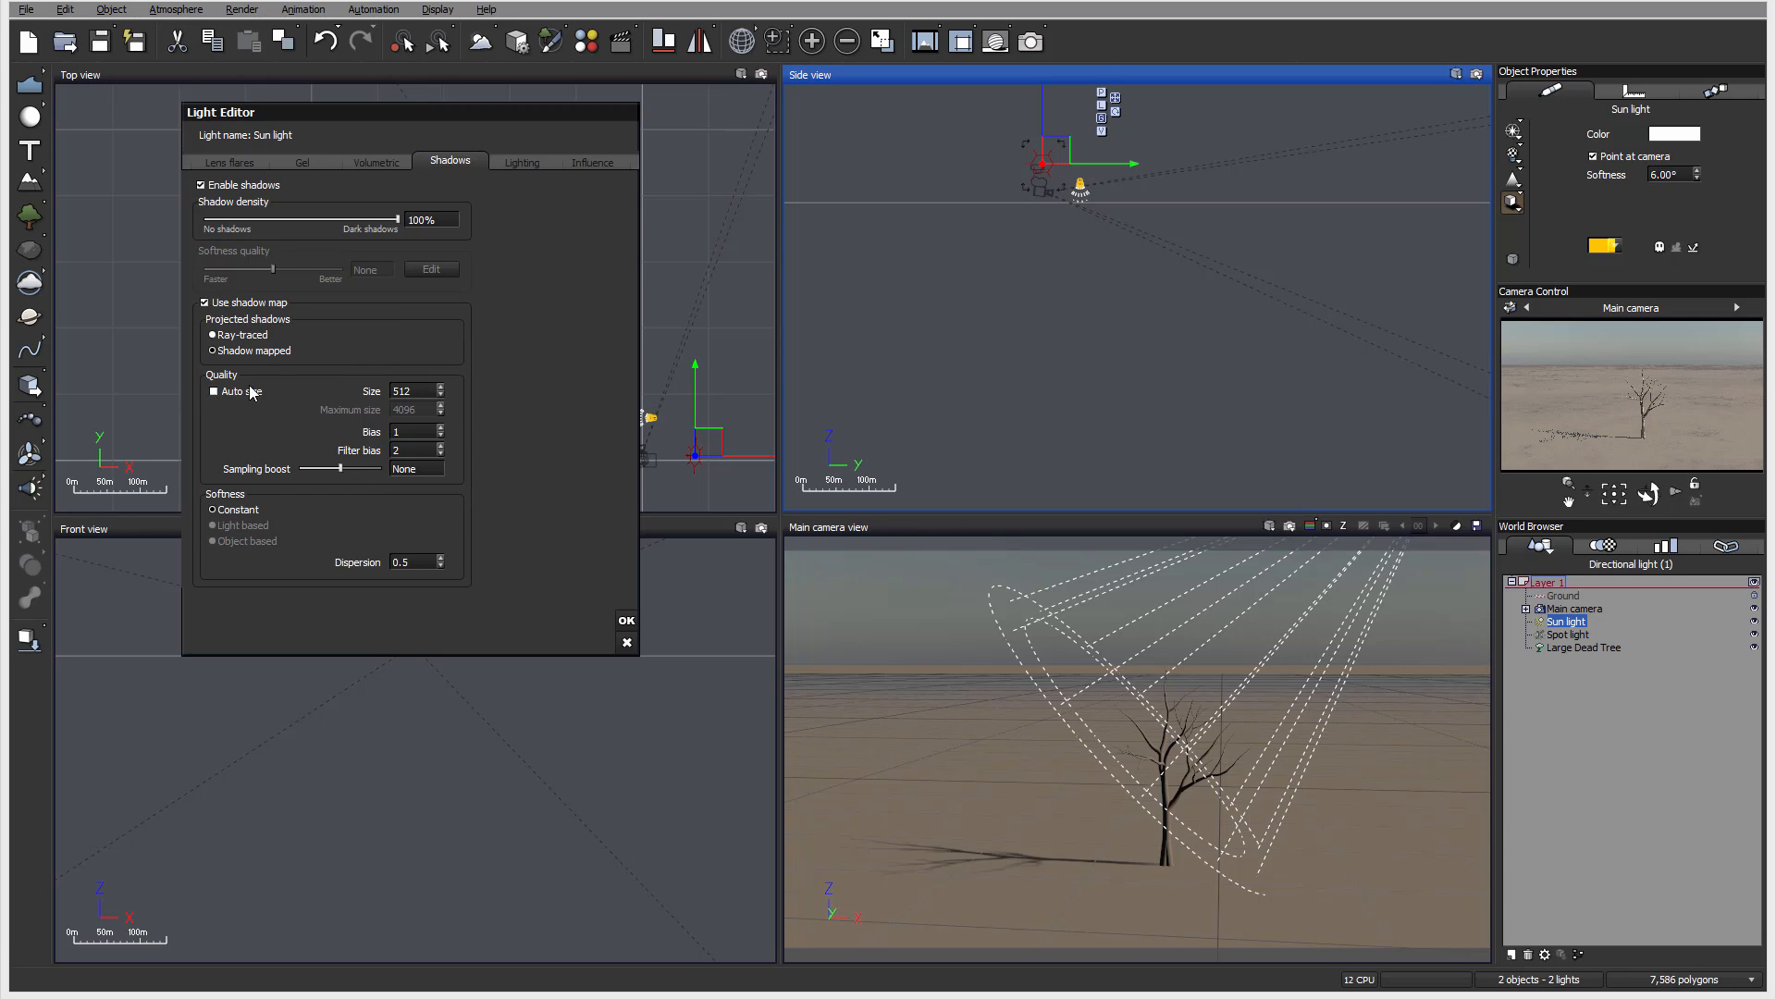
click(213, 393)
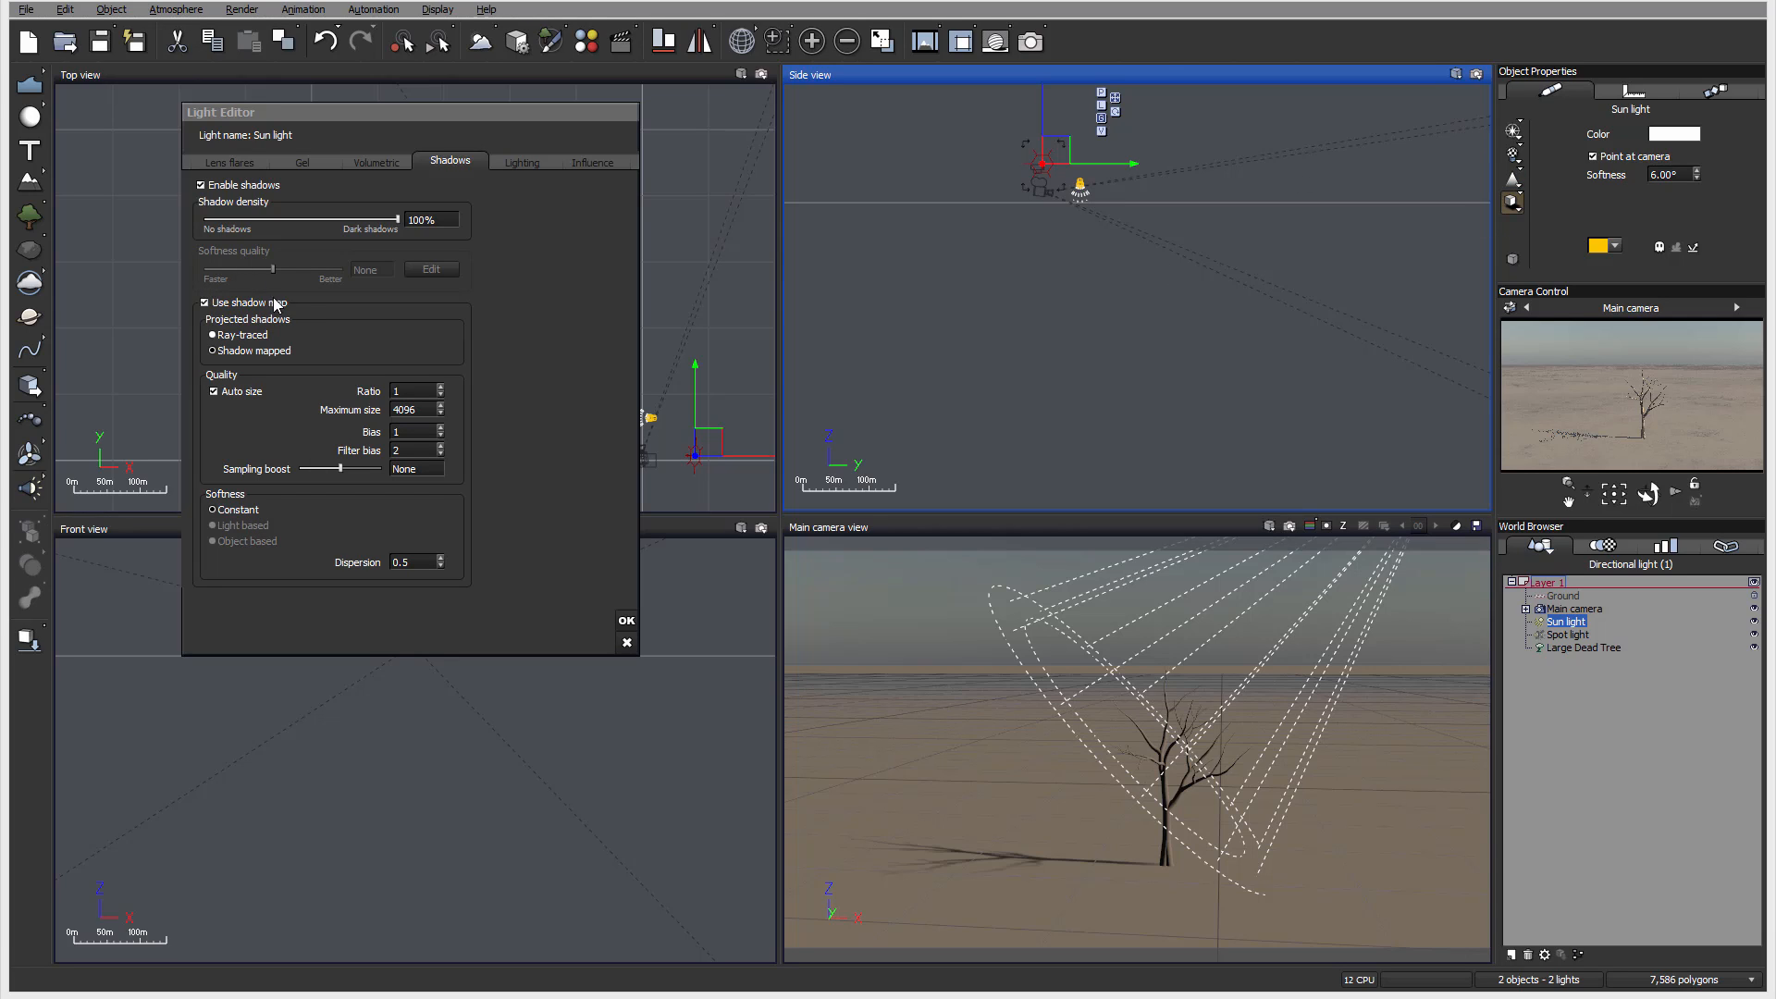
Step: Toggle the sun light's shadow map off and on to compare the available softness settings, leaving it enabled
click(206, 304)
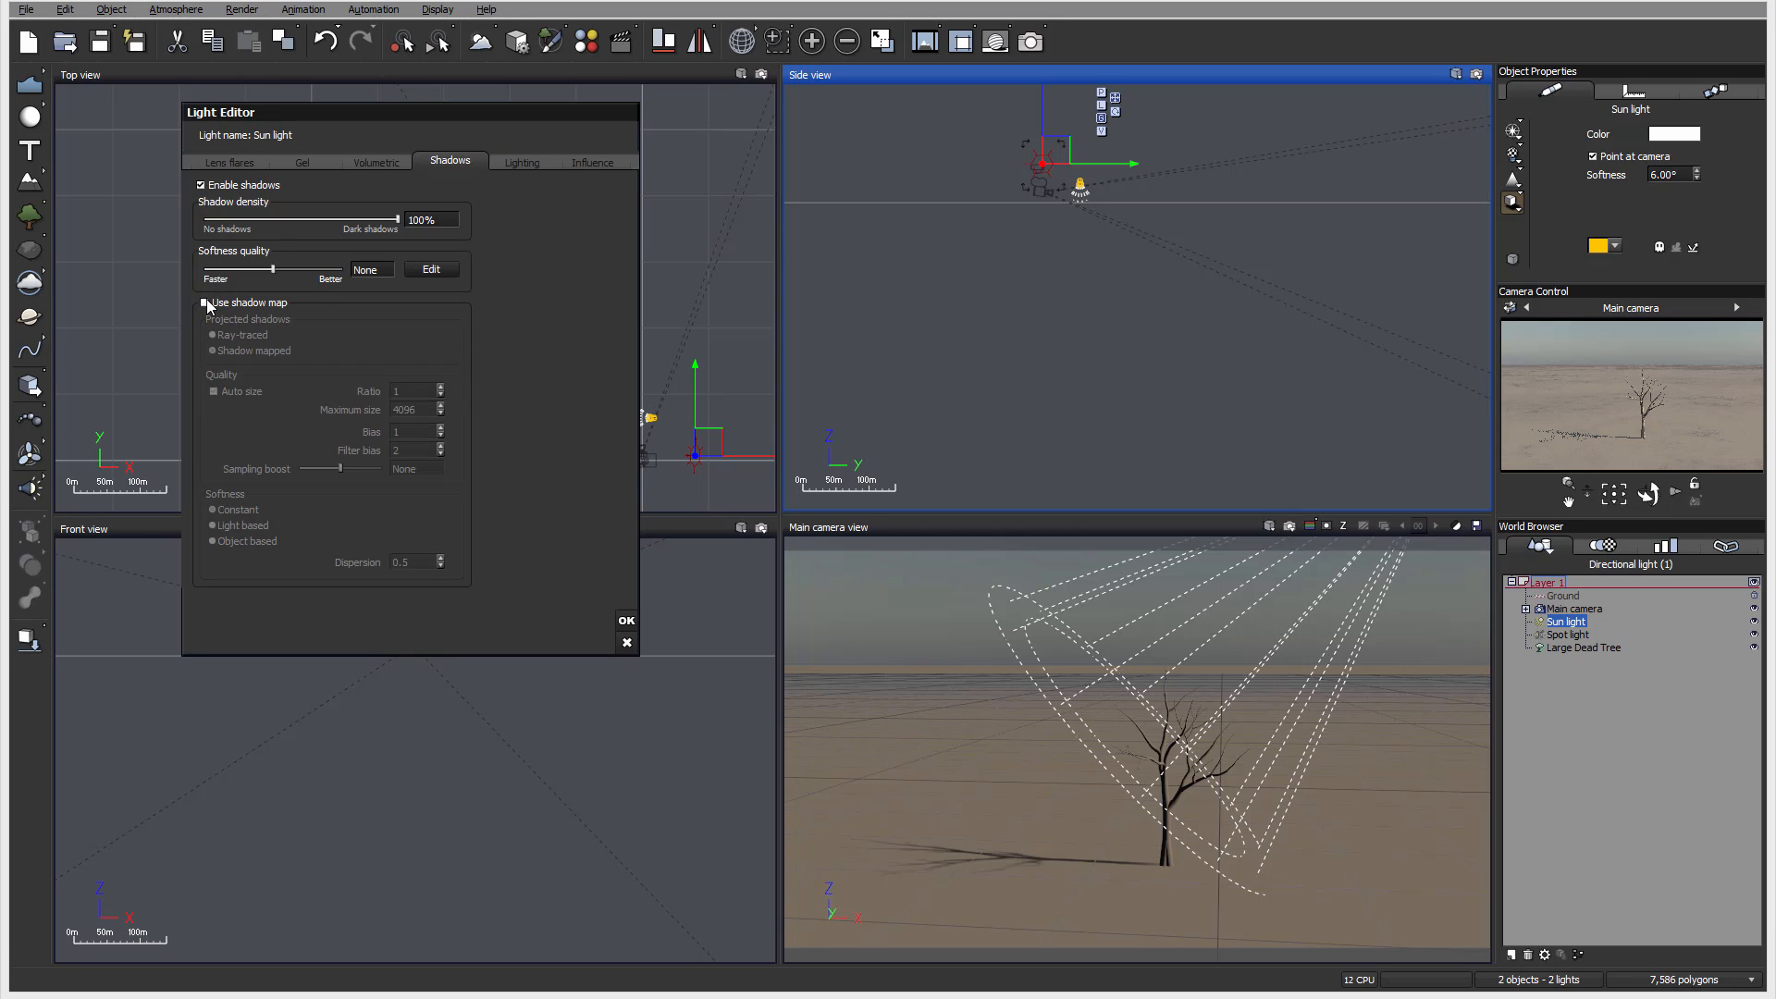
click(206, 304)
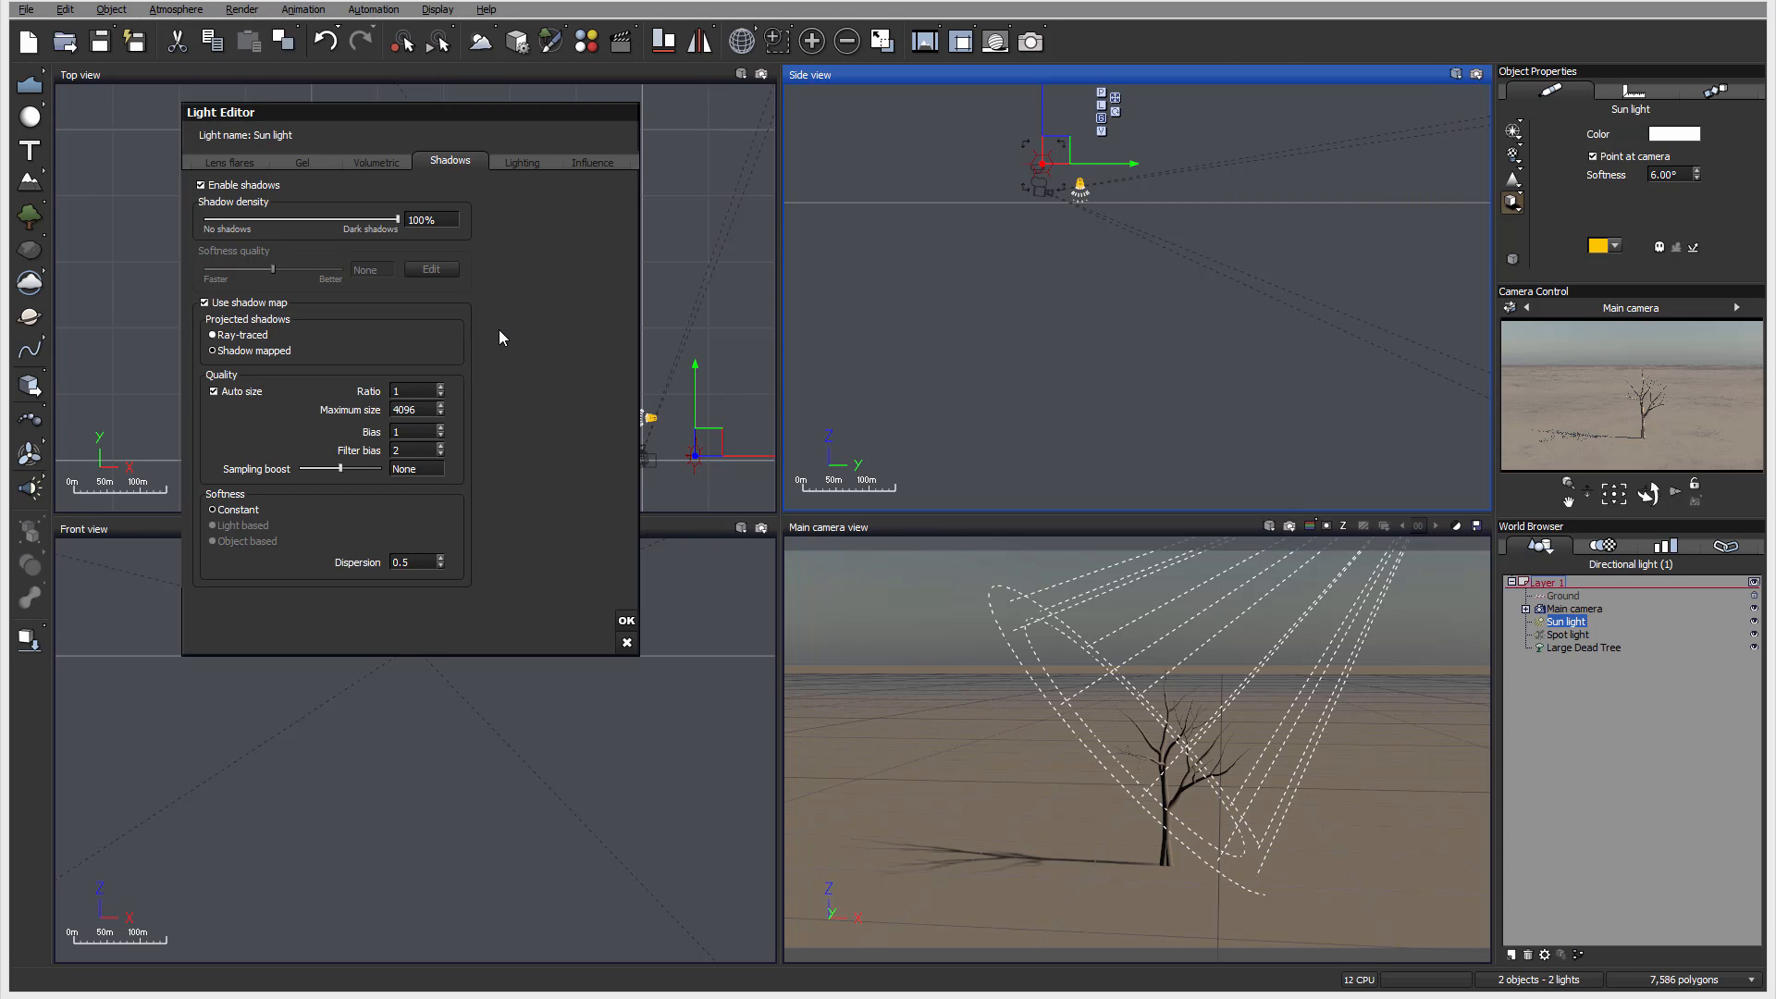
click(204, 301)
click(225, 304)
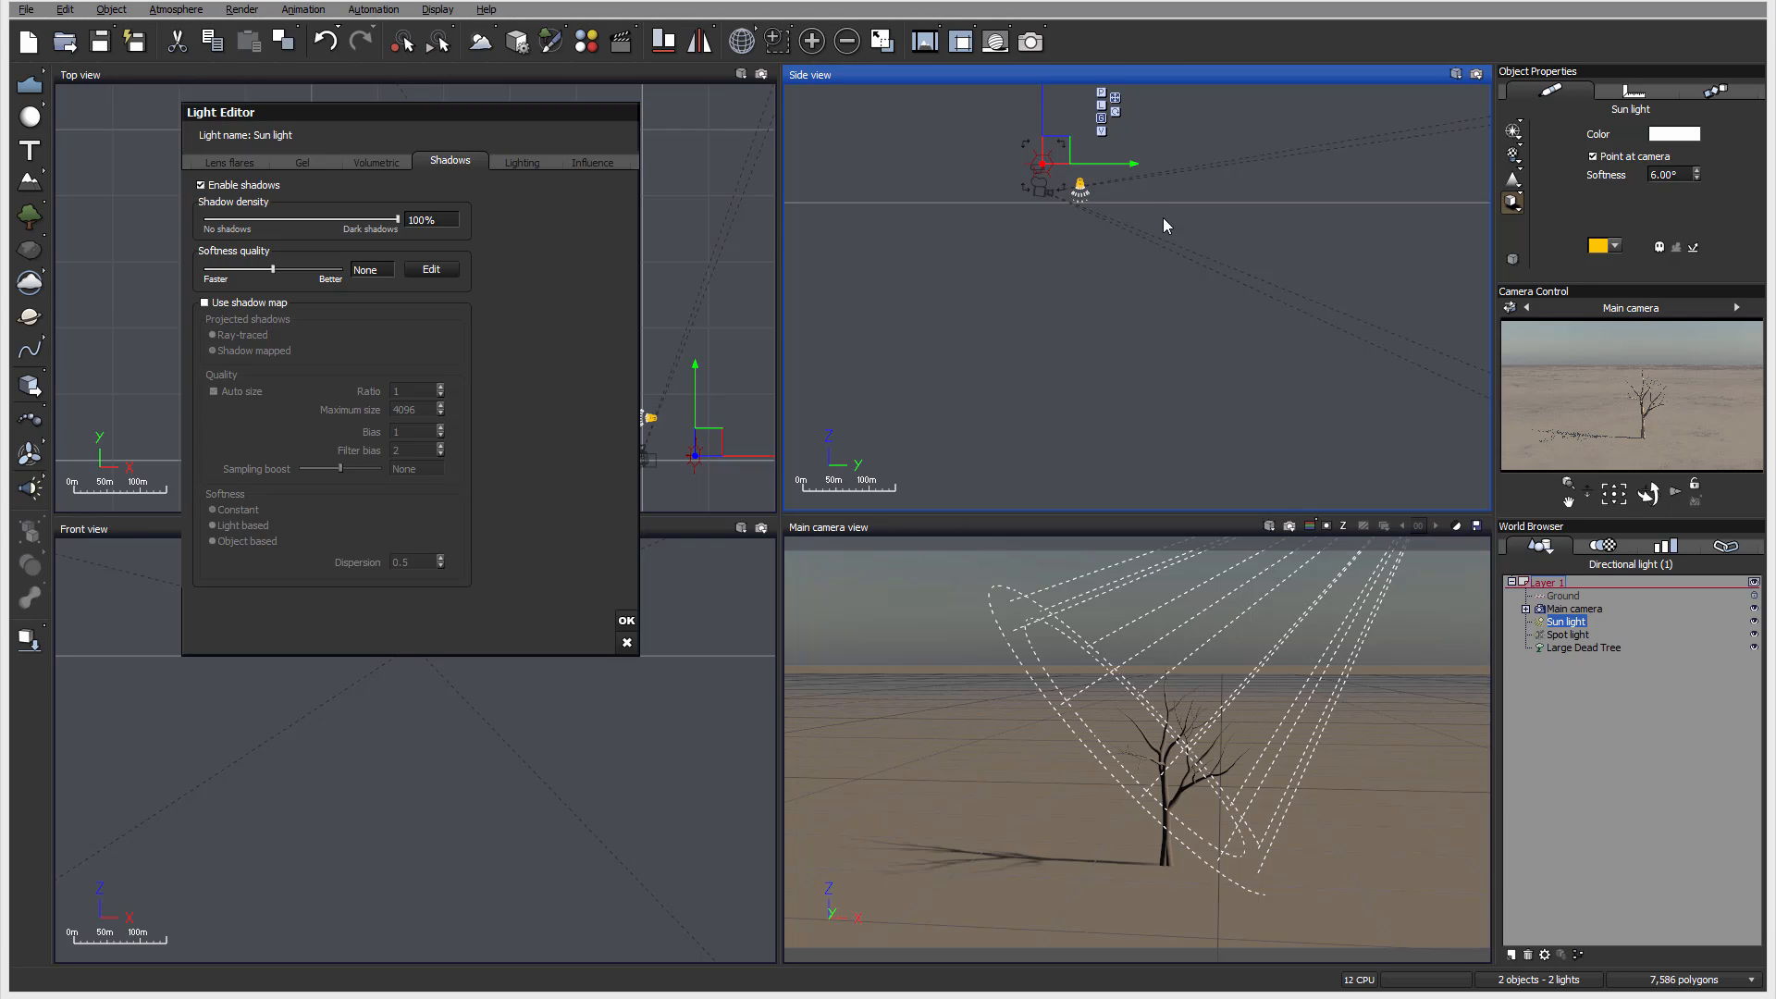
click(272, 304)
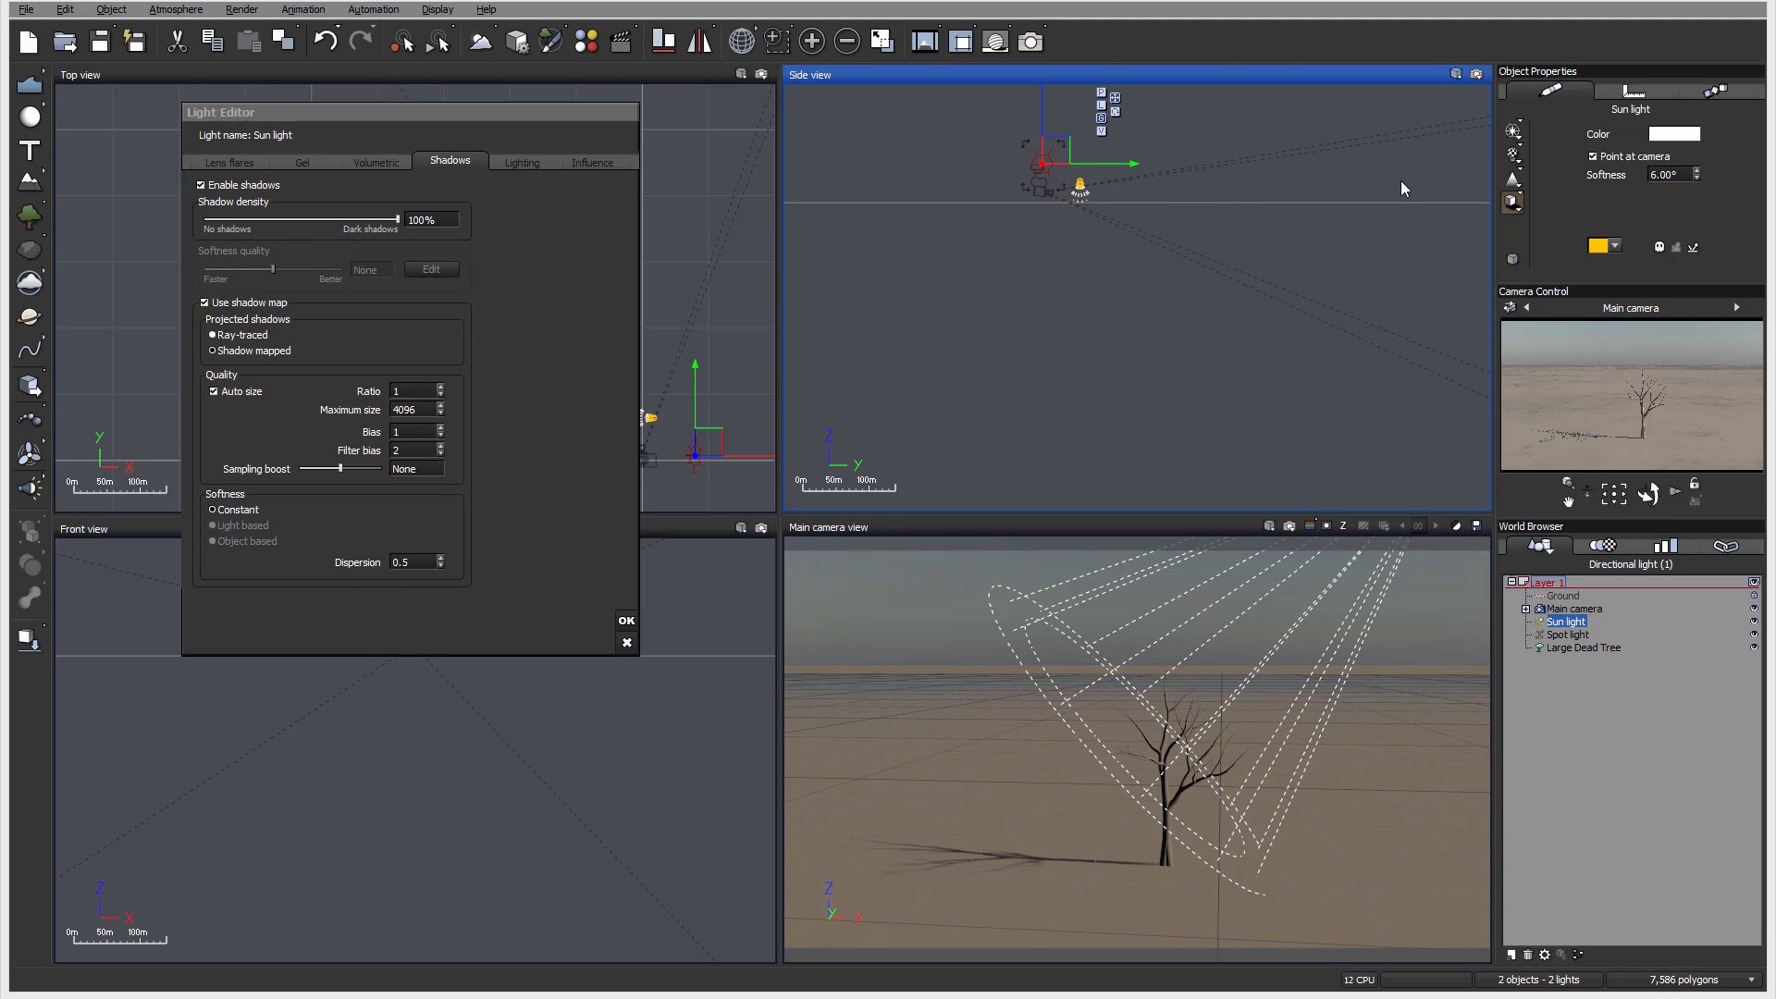
Step: Review the sun light's attenuation and variable color settings, and accept the light's changes
click(516, 161)
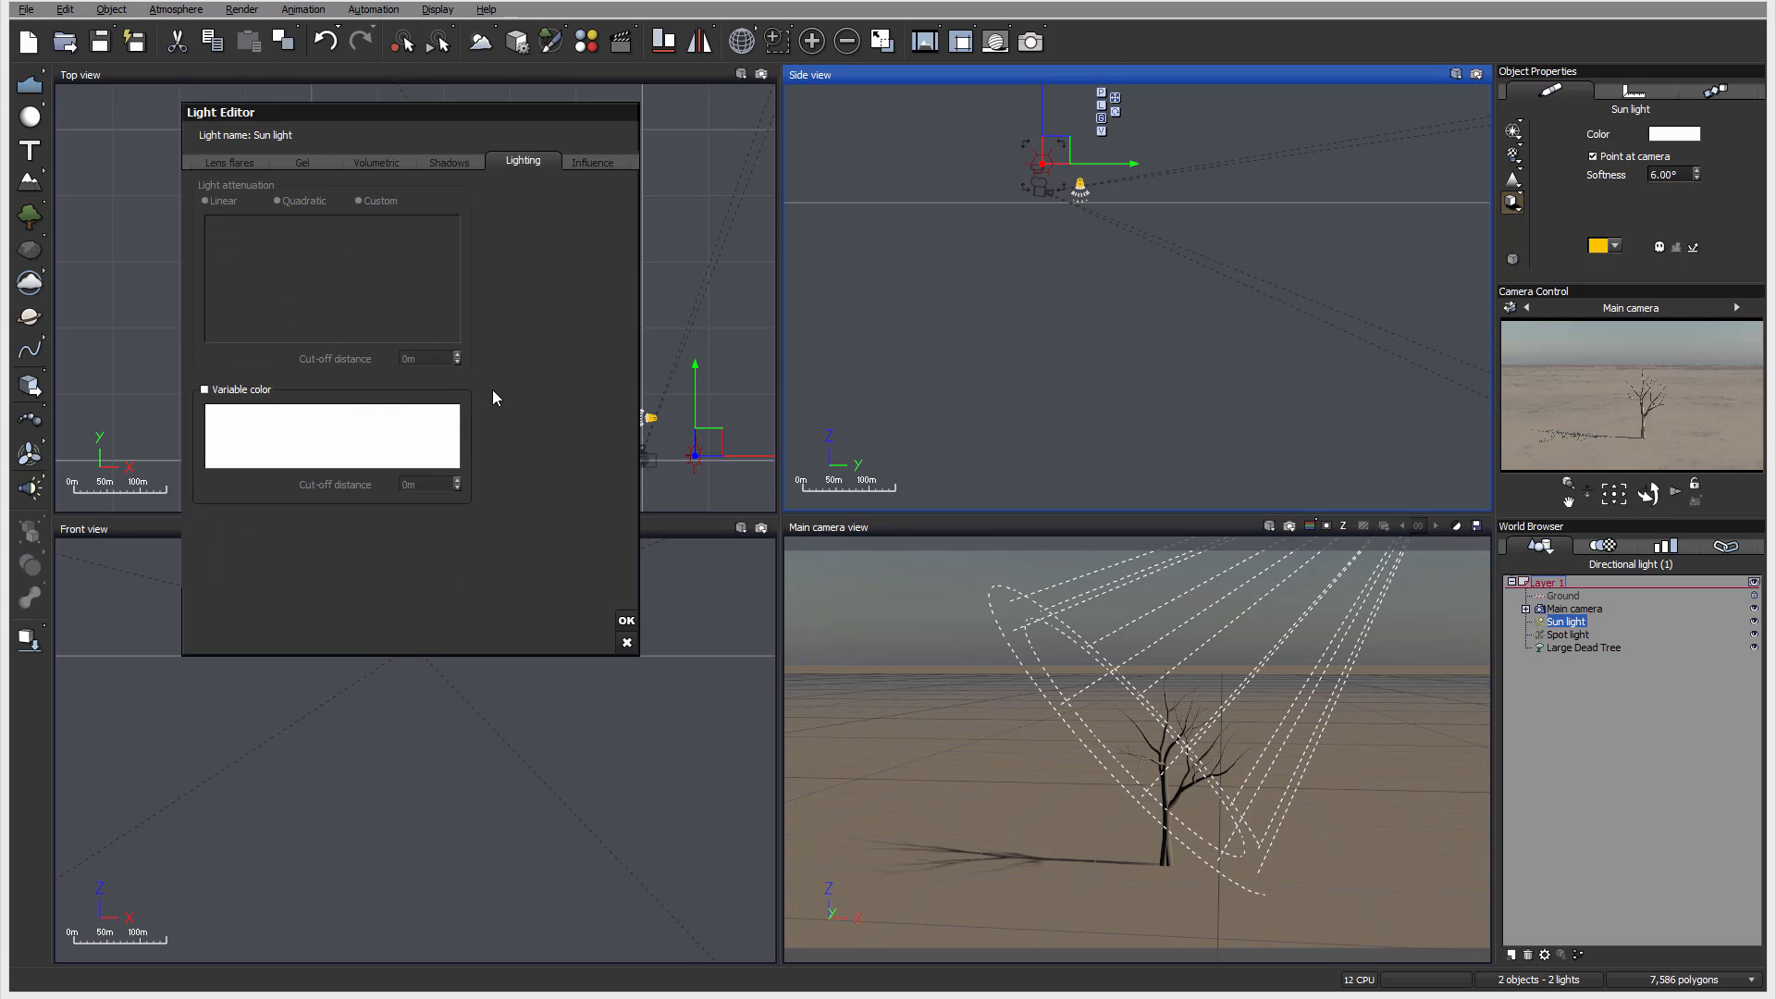
drag(527, 120, 623, 135)
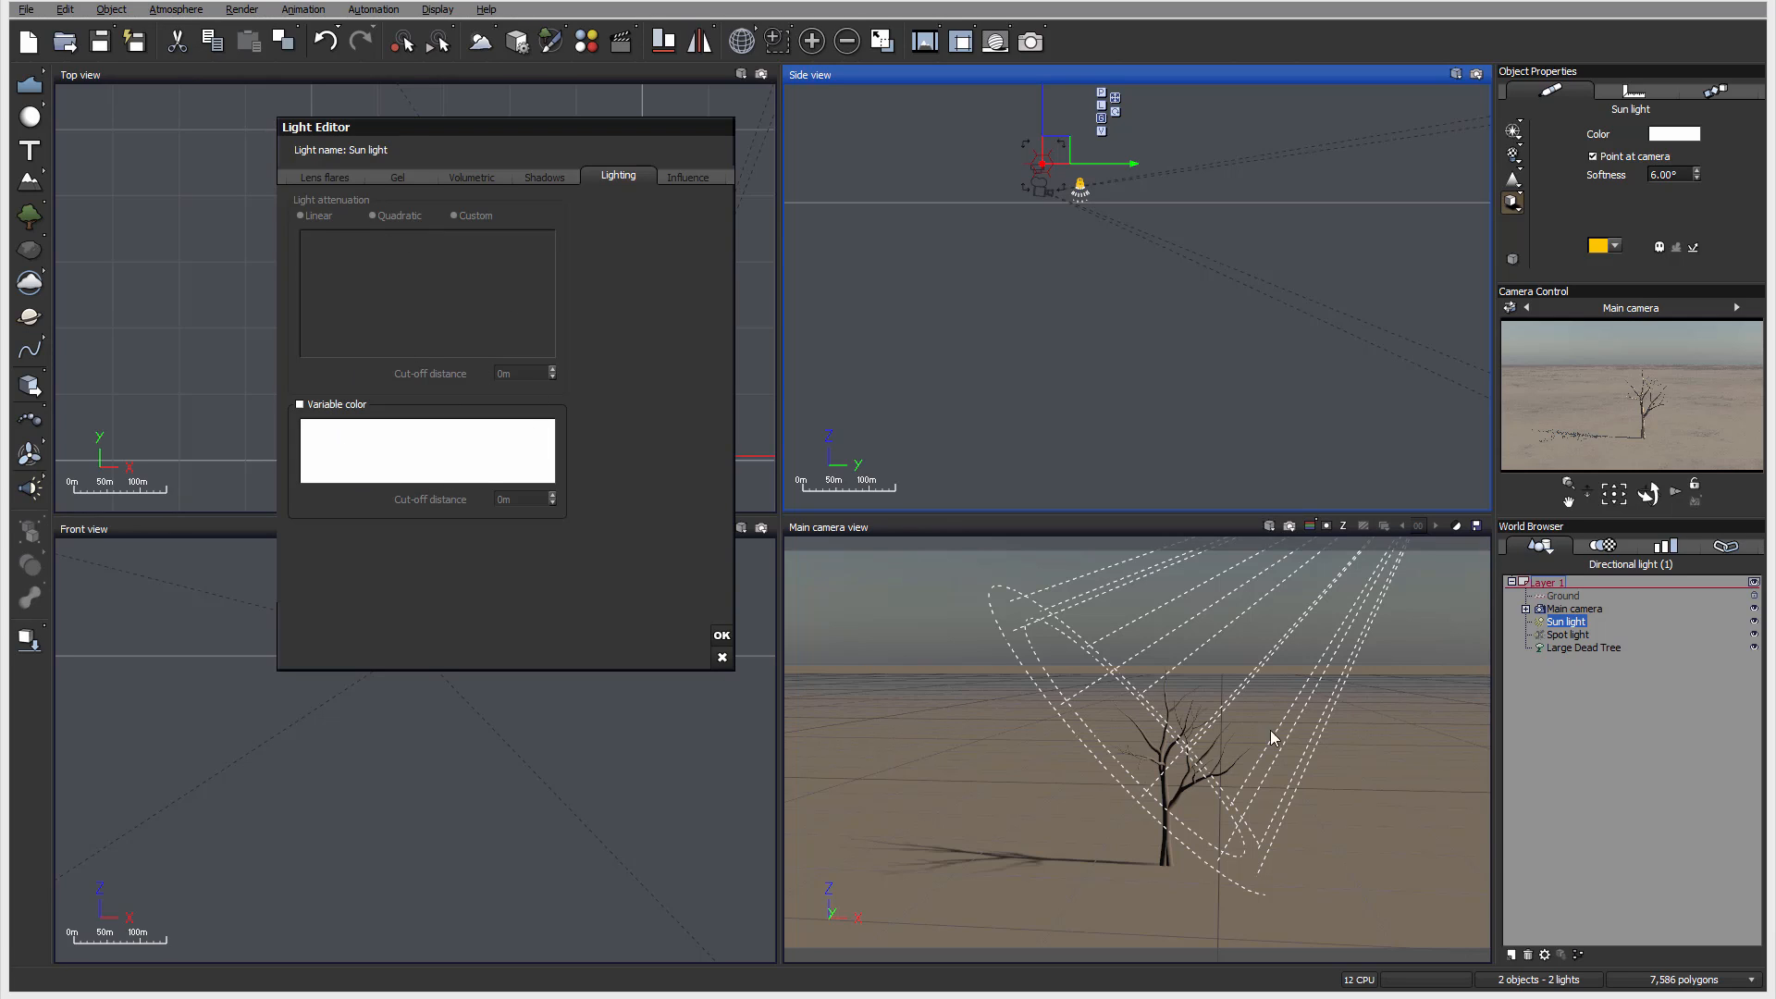
click(722, 637)
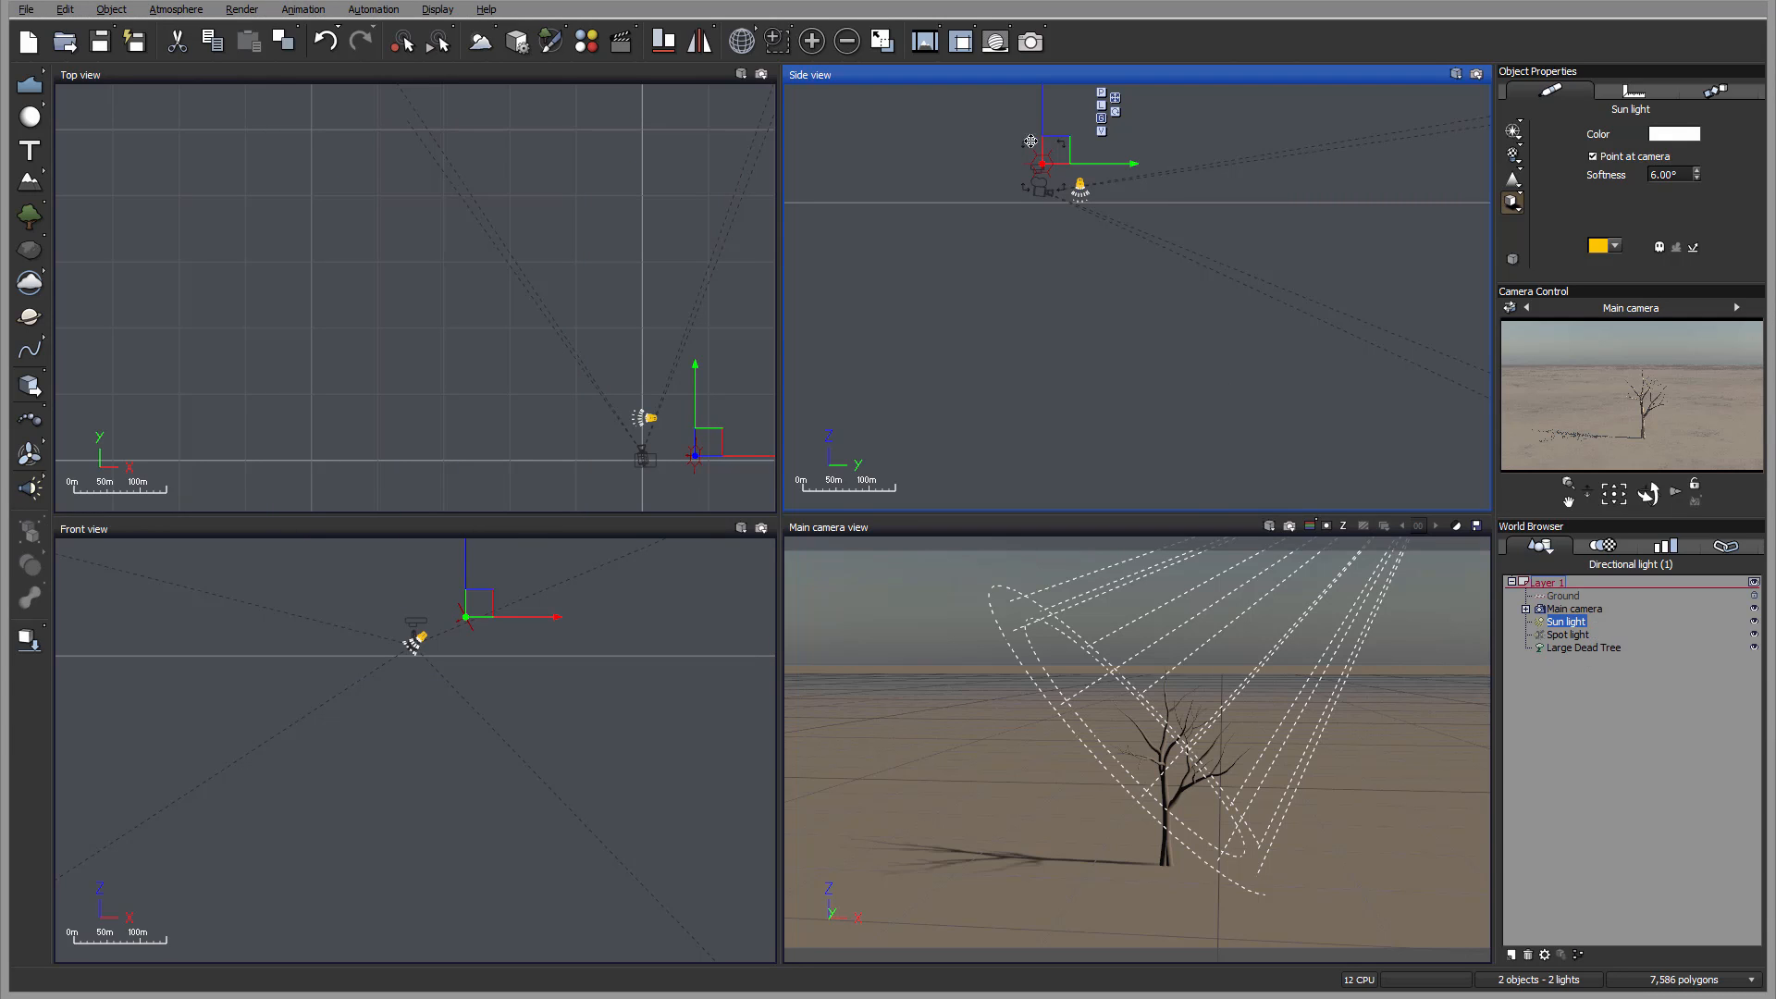
Step: Move the sun light below the ground line in the side view and switch on the spot light
drag(1054, 151, 1080, 258)
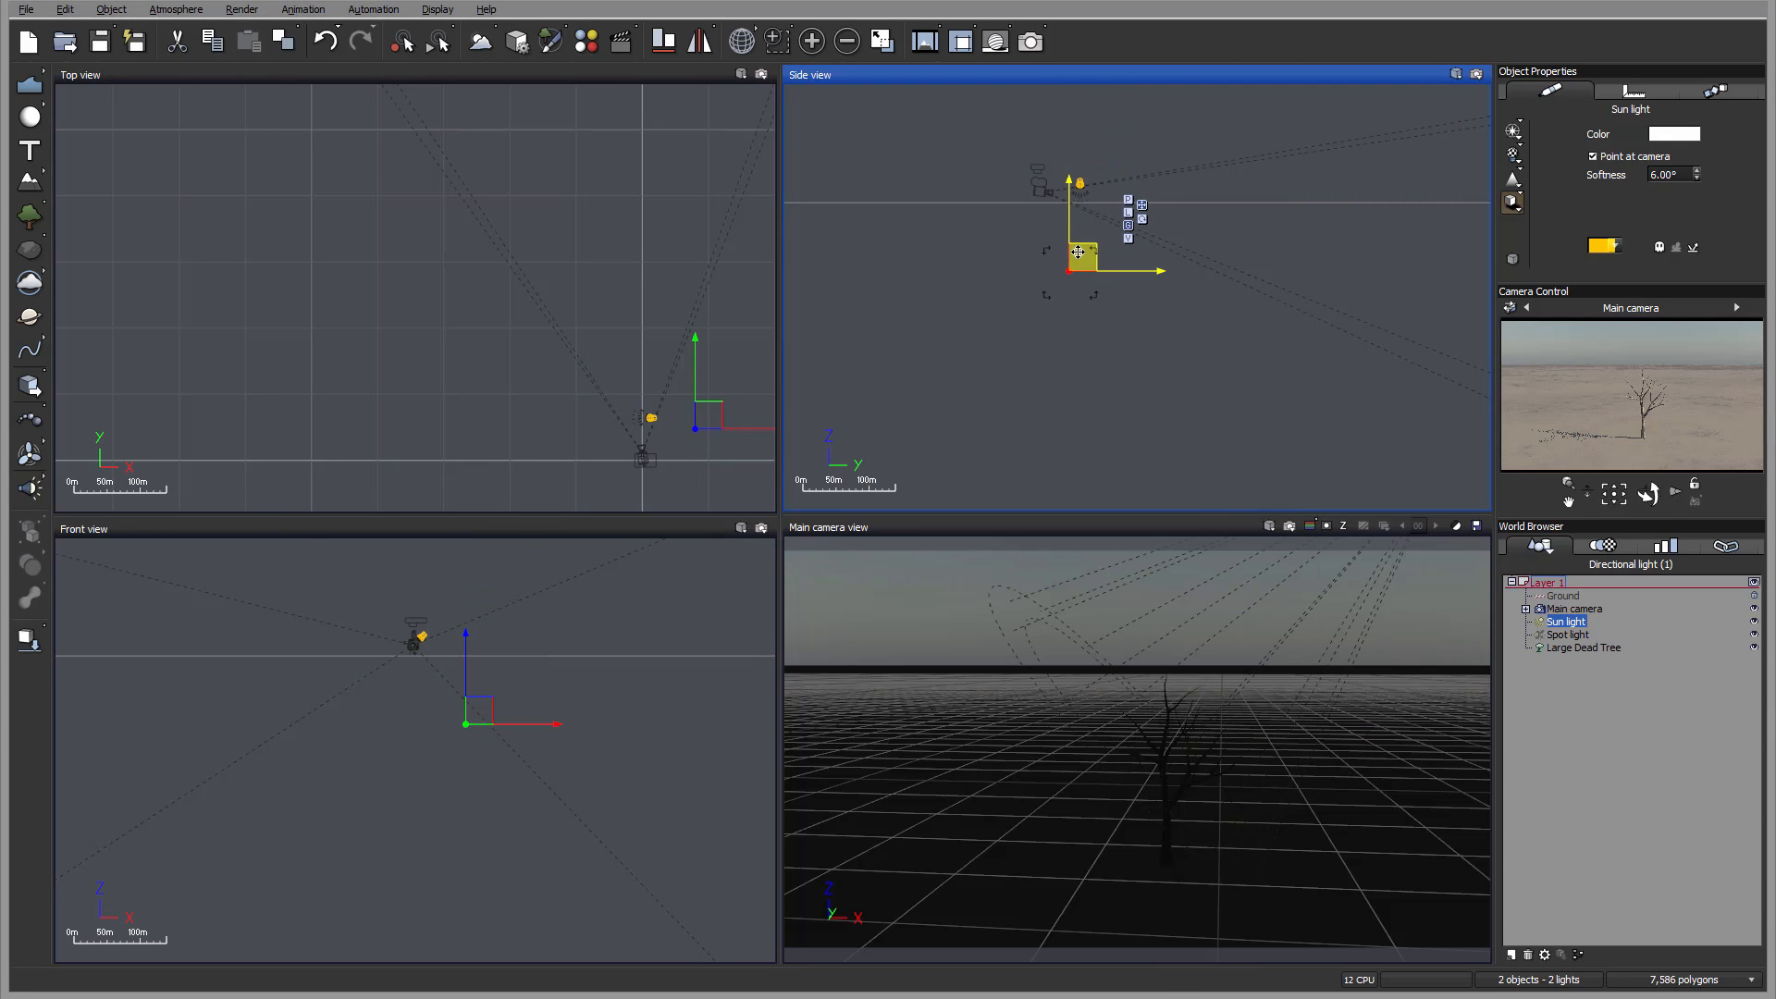
click(1577, 636)
click(1542, 636)
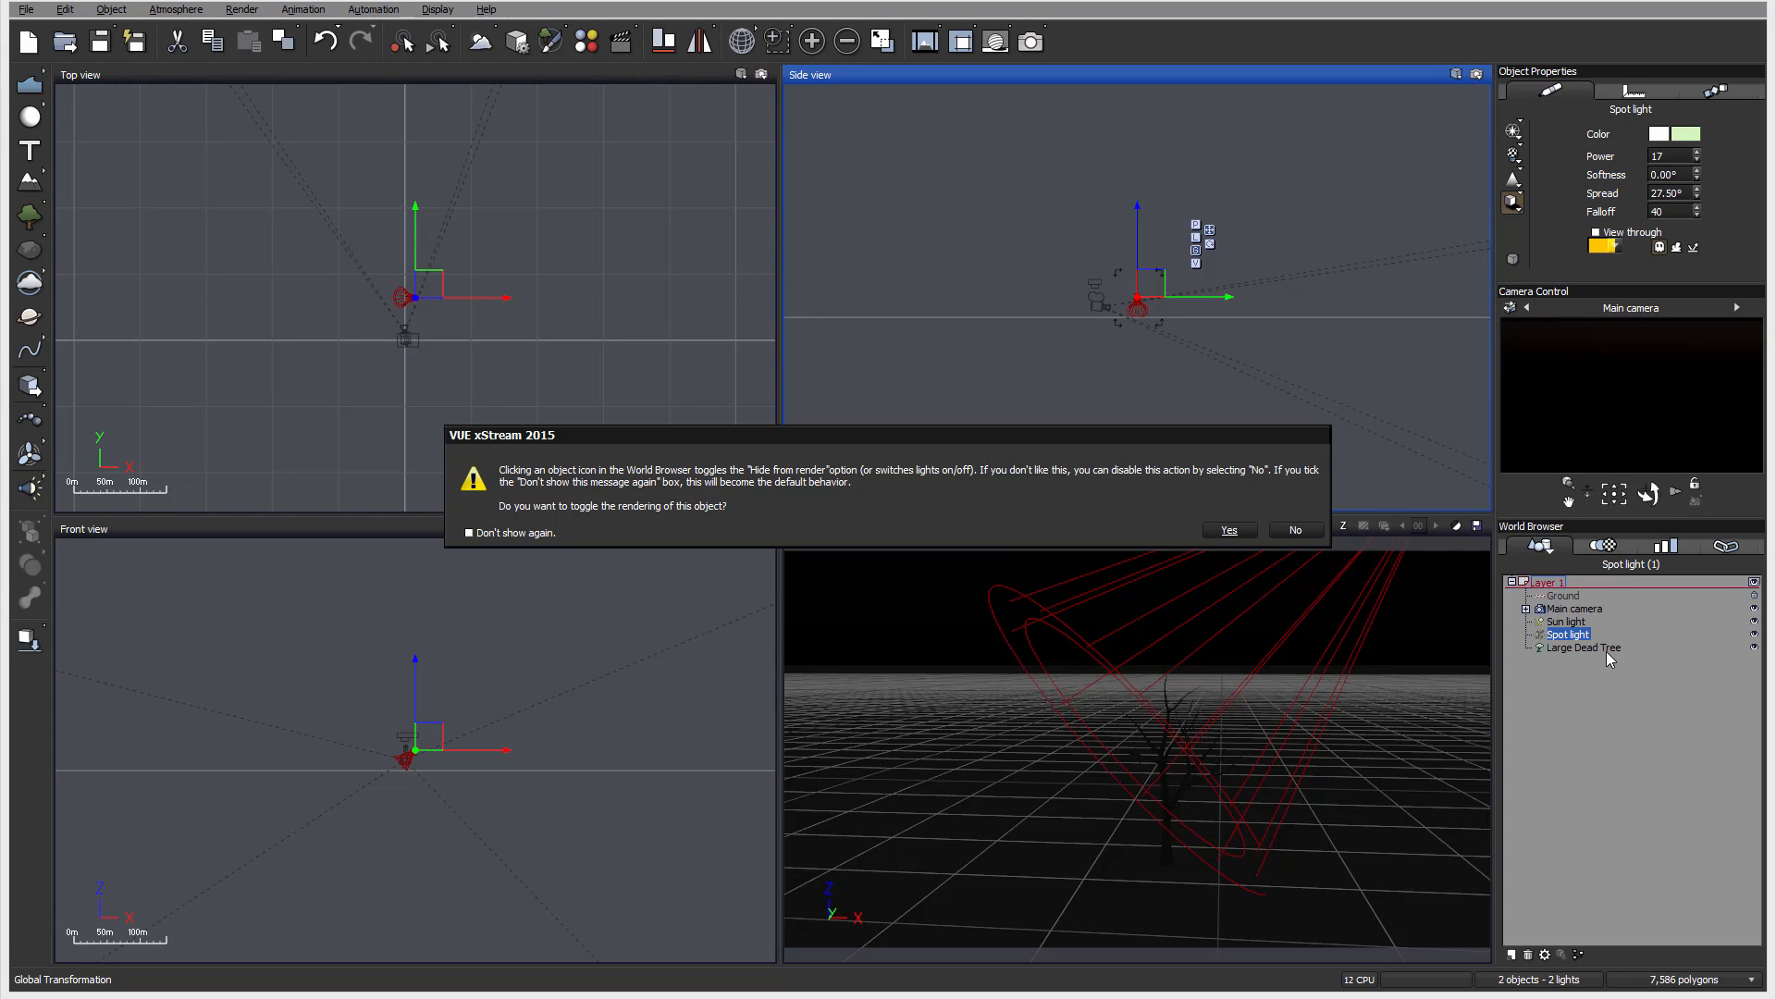
click(1231, 530)
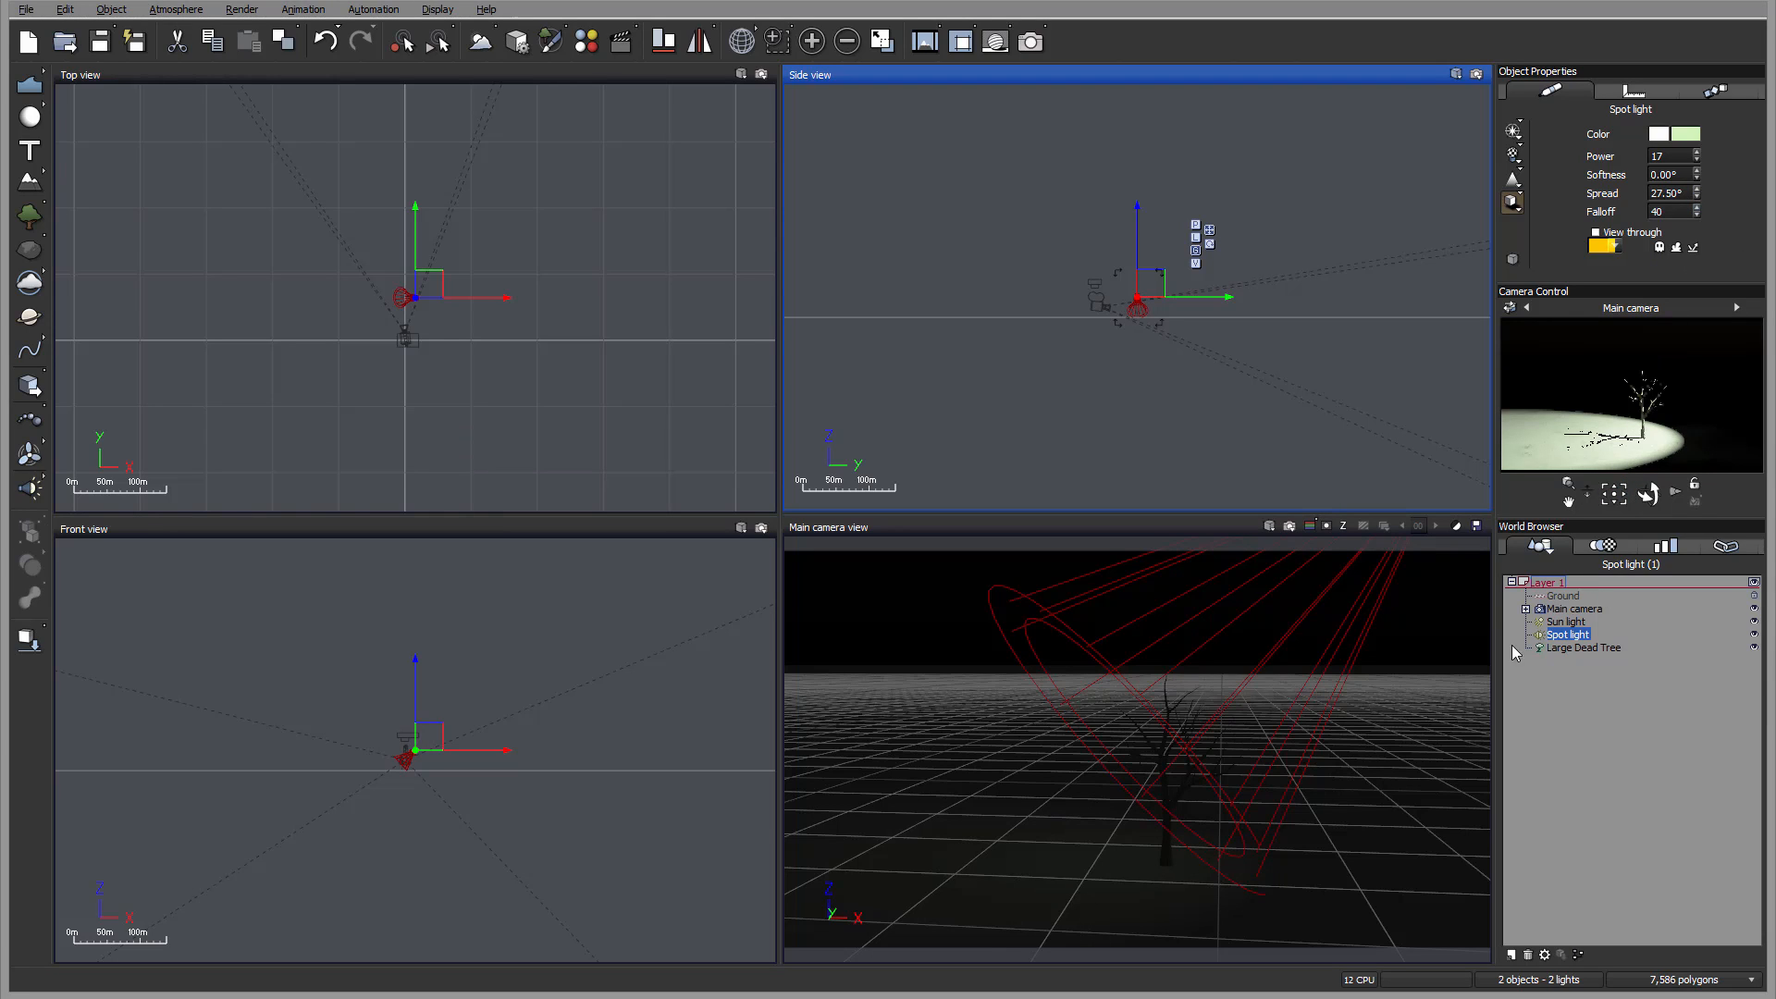
Step: Open the spot light for editing and set its light attenuation to Custom
right_click(1572, 637)
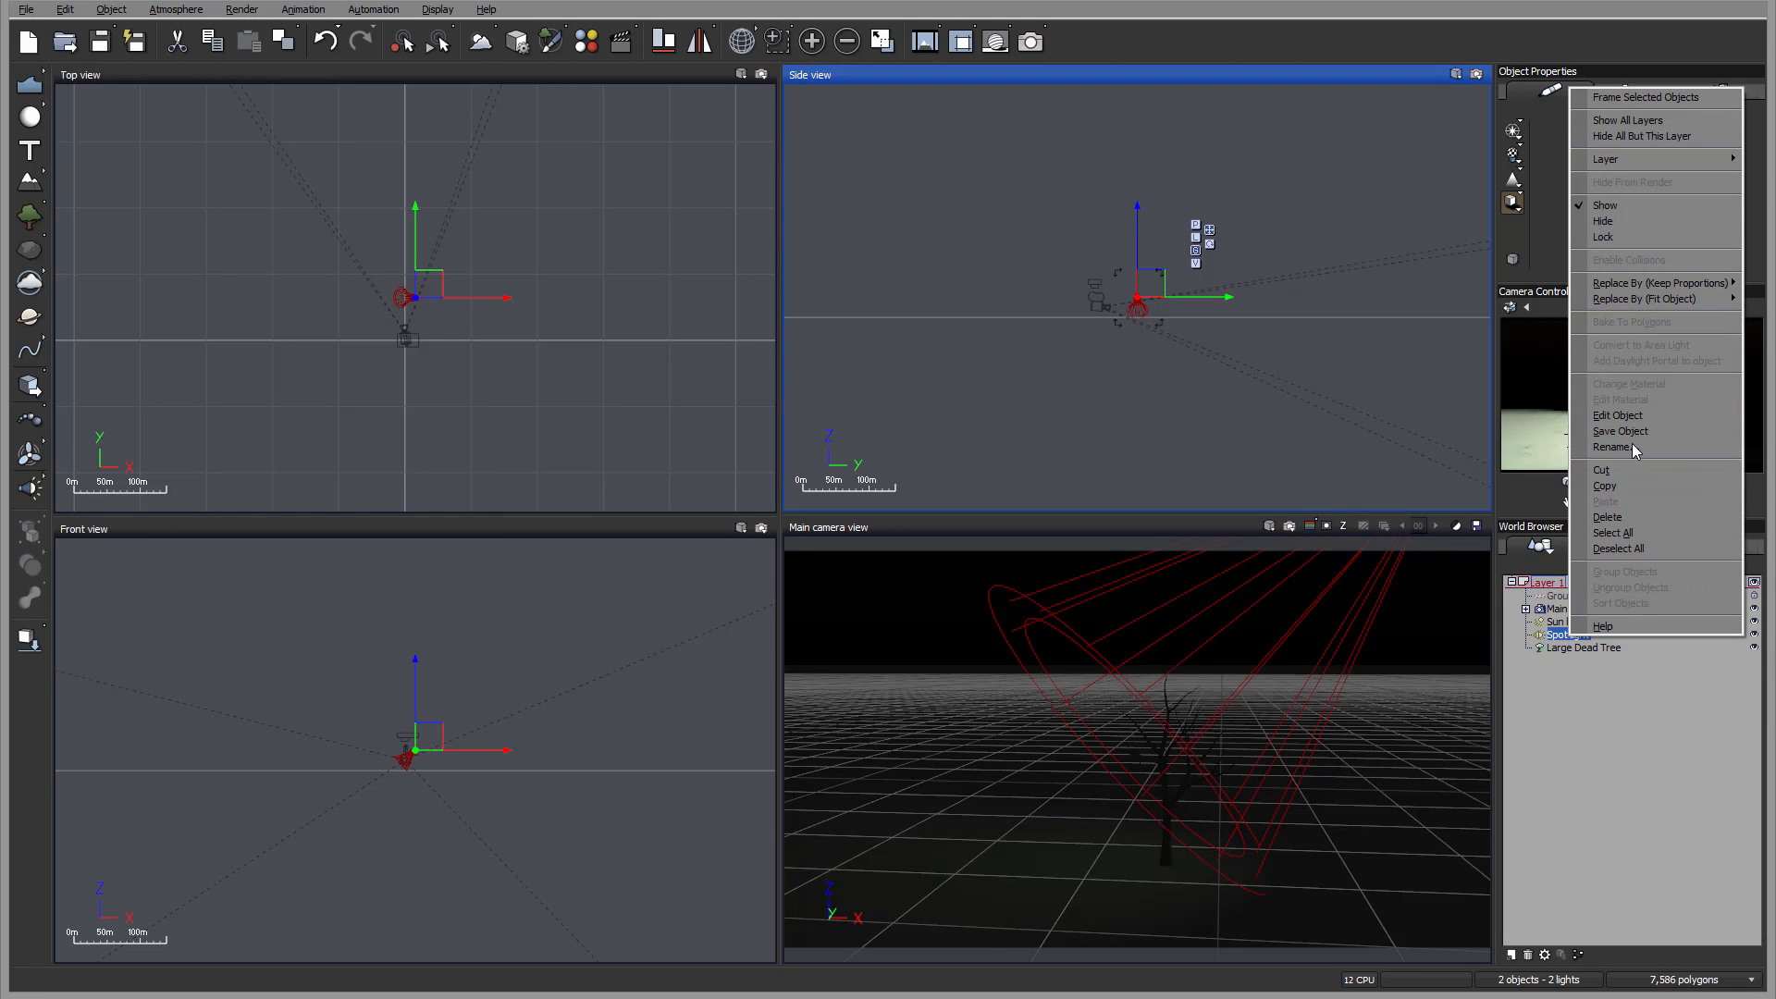
click(1618, 416)
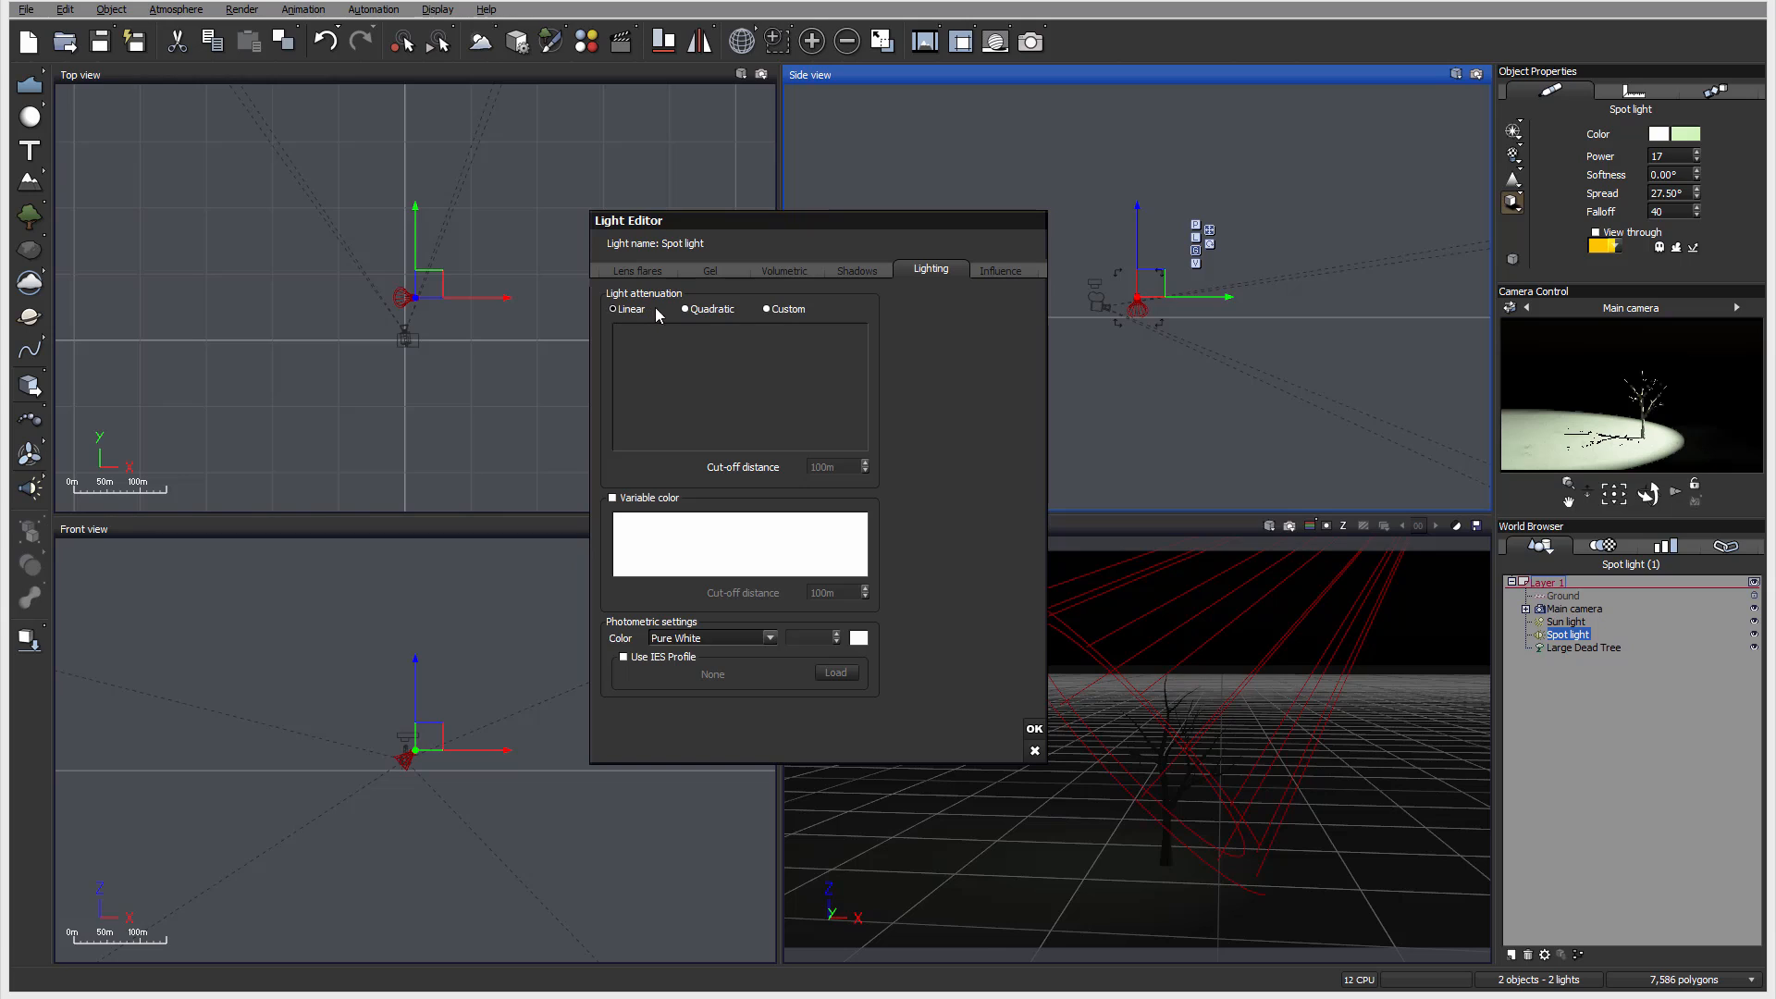
drag(801, 232, 696, 240)
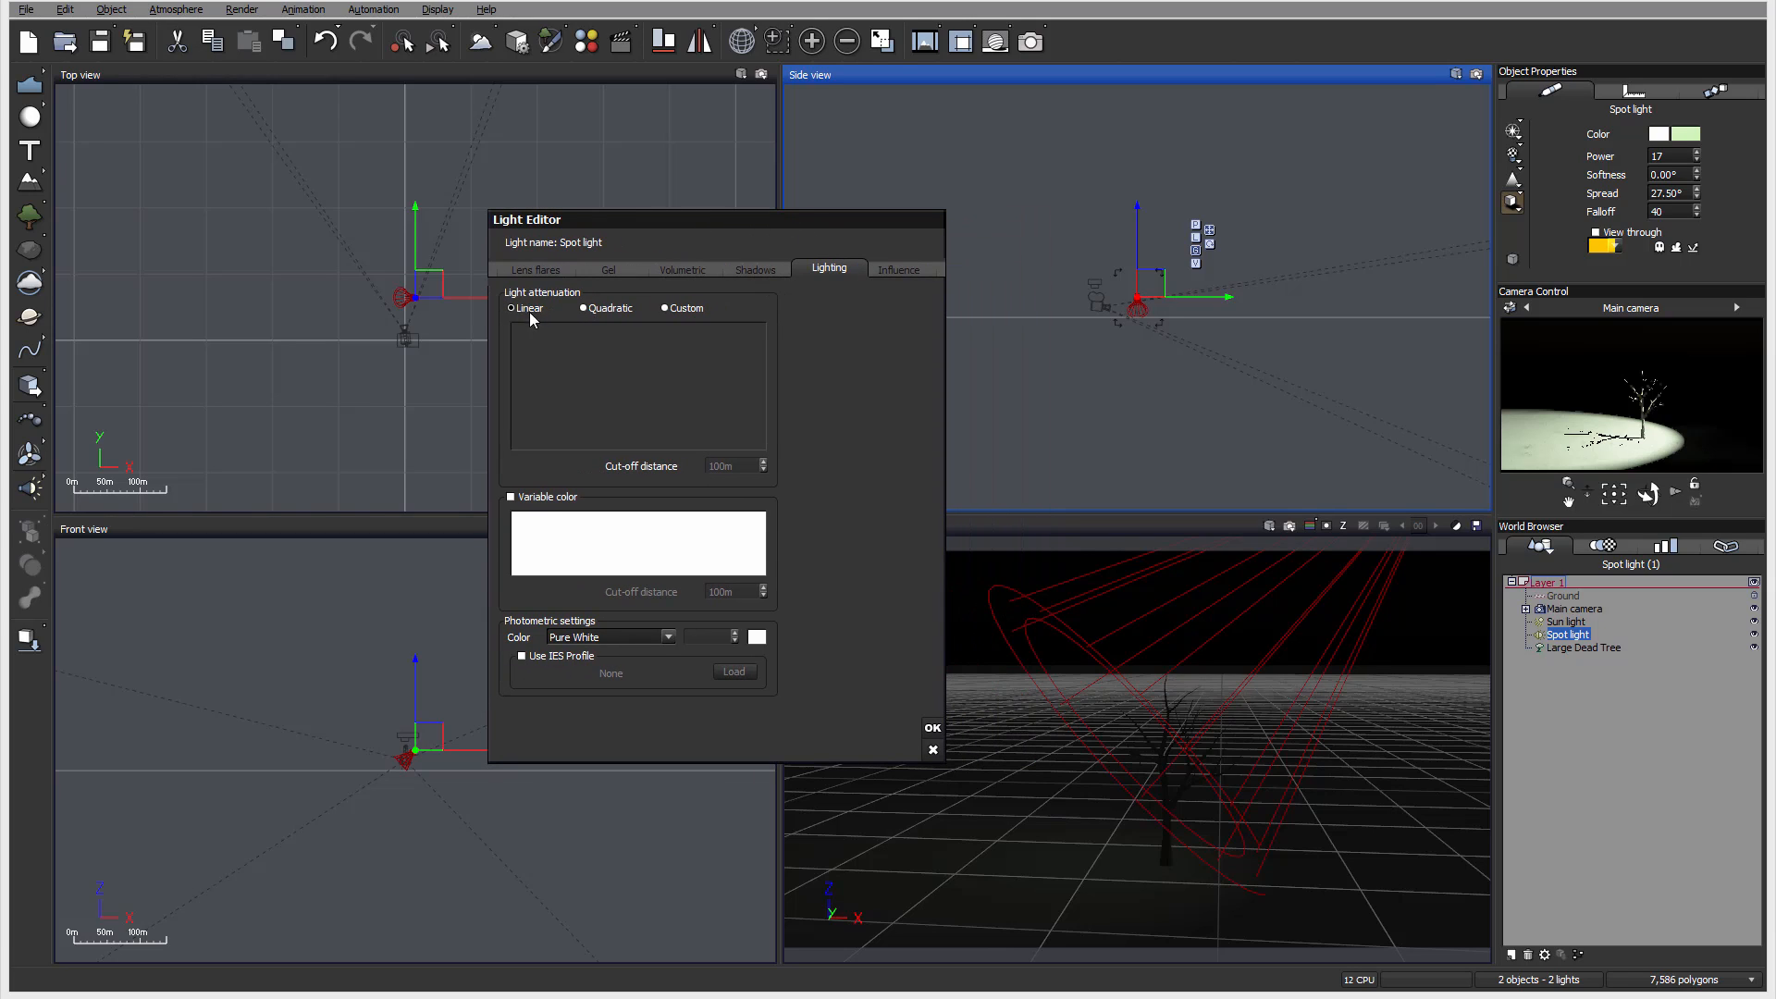
click(592, 310)
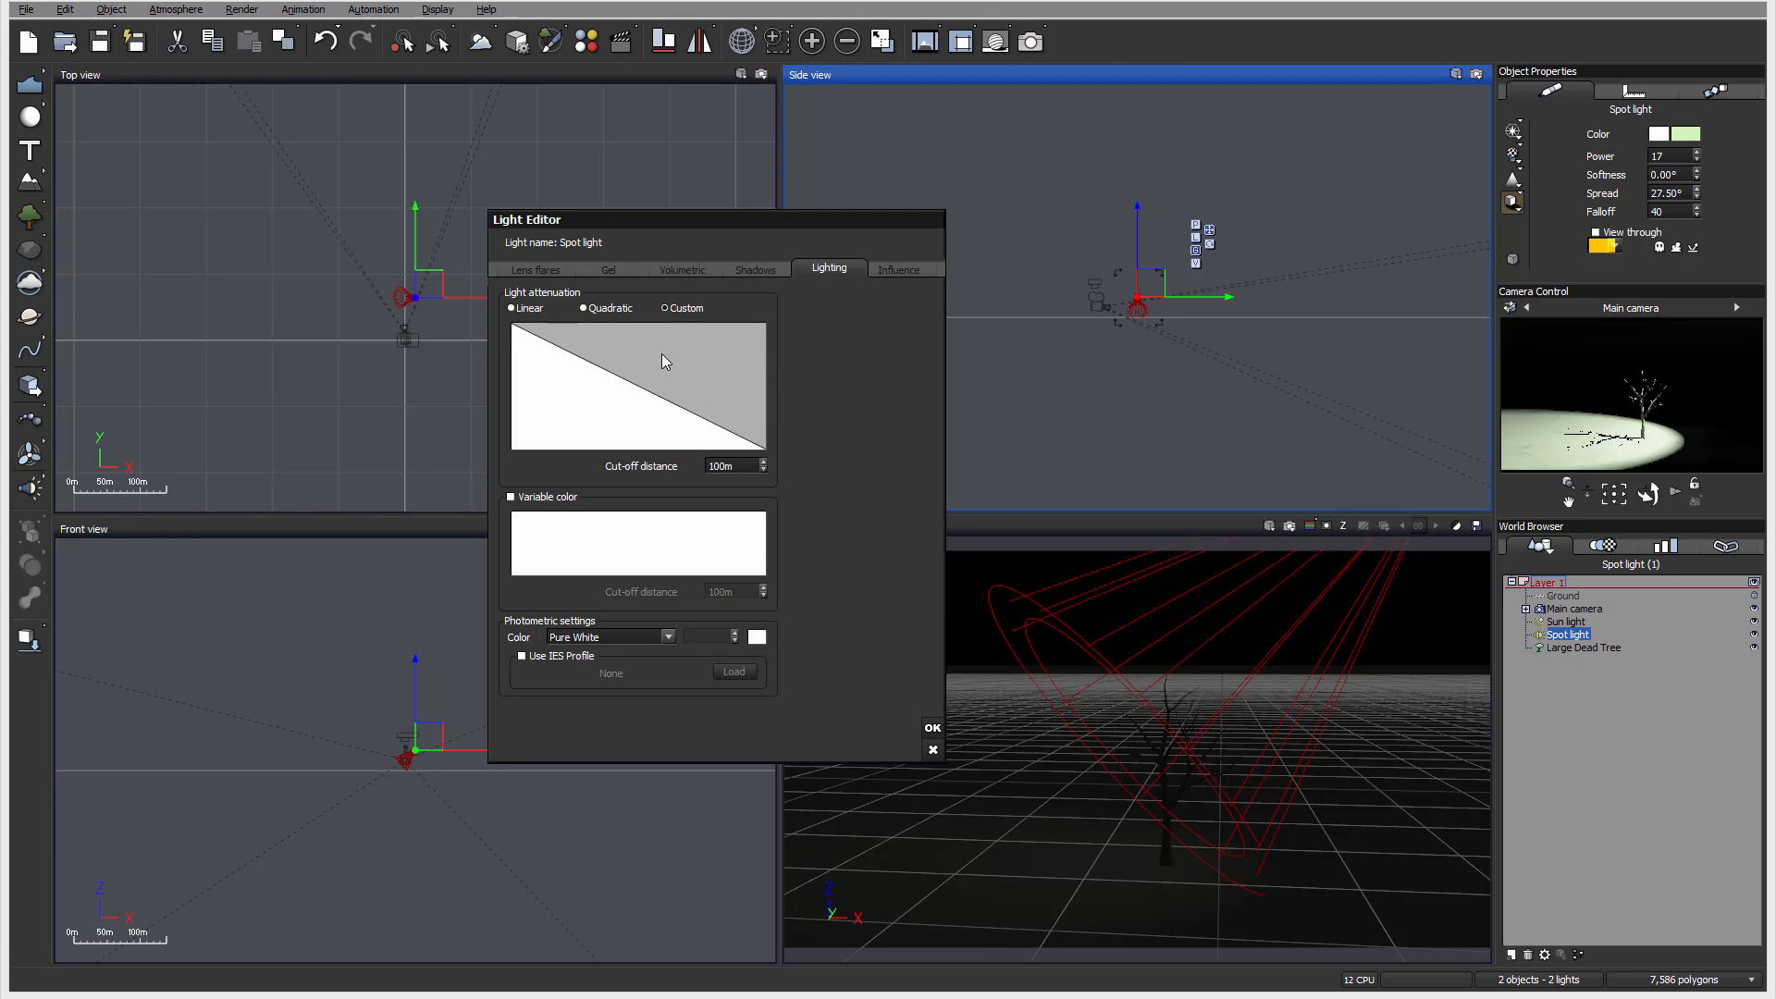
double_click(702, 386)
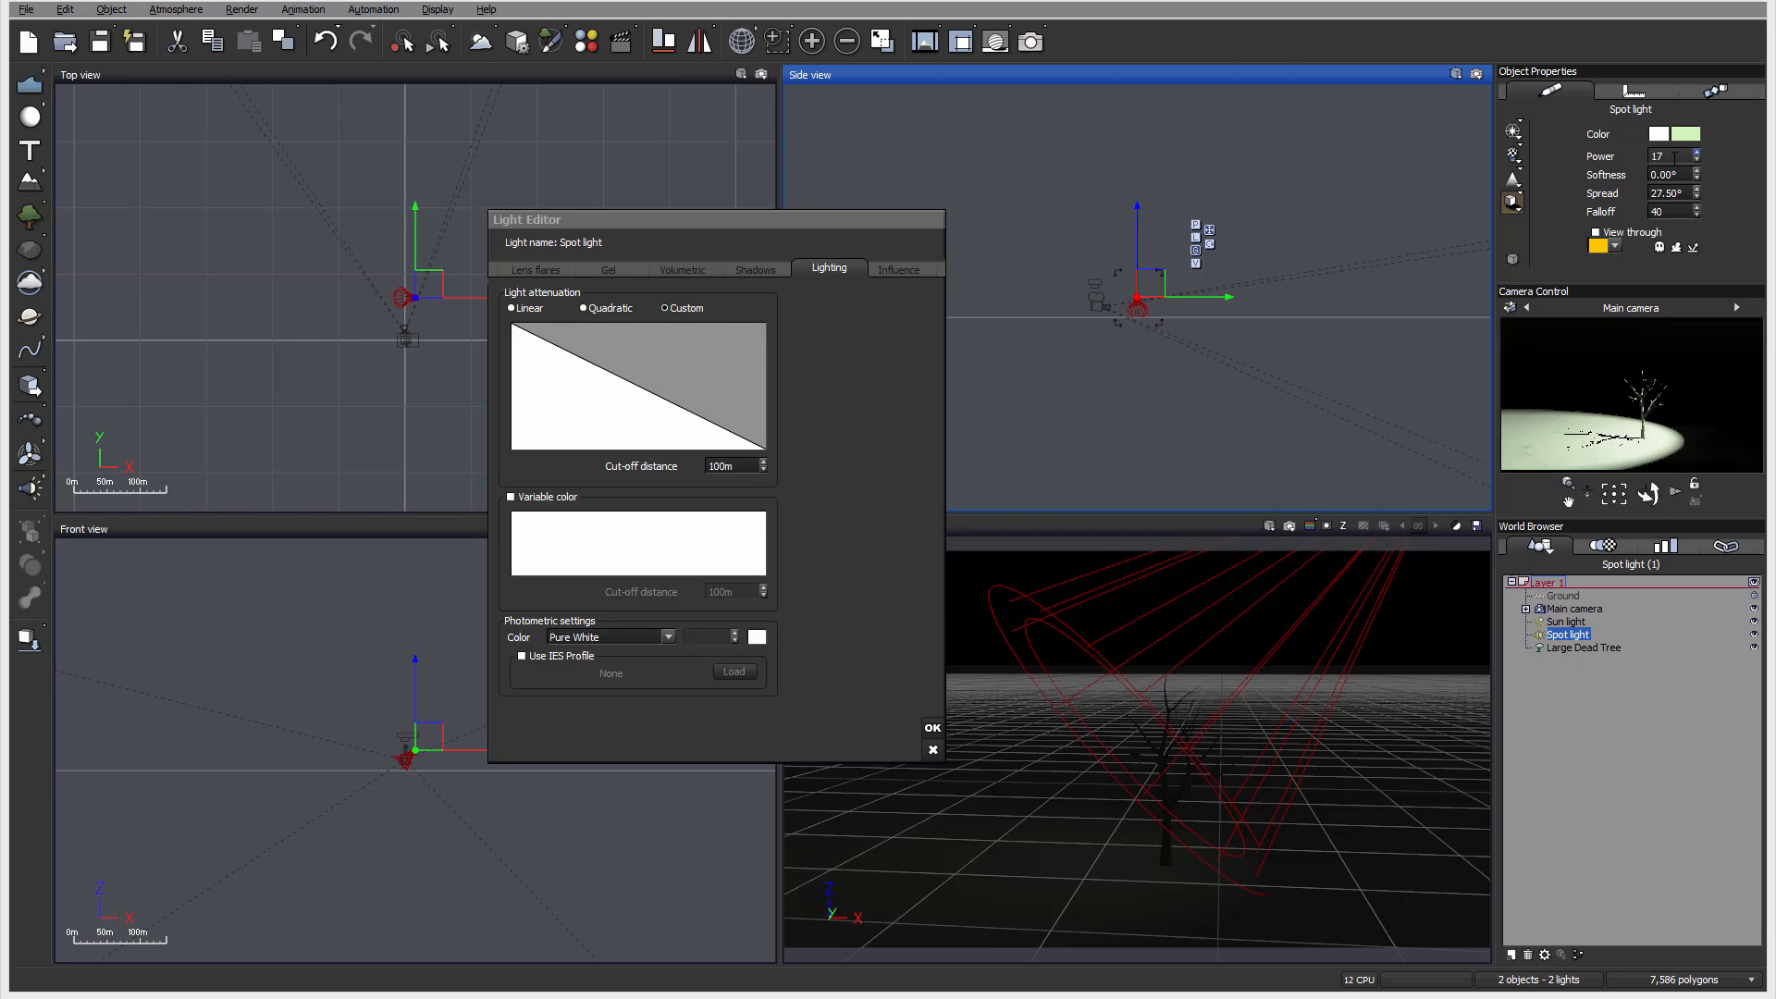
Step: Set the cut-off distance of the spot light's custom attenuation to 10 m
click(731, 466)
drag(728, 466, 624, 455)
text(10)
click(855, 366)
click(930, 729)
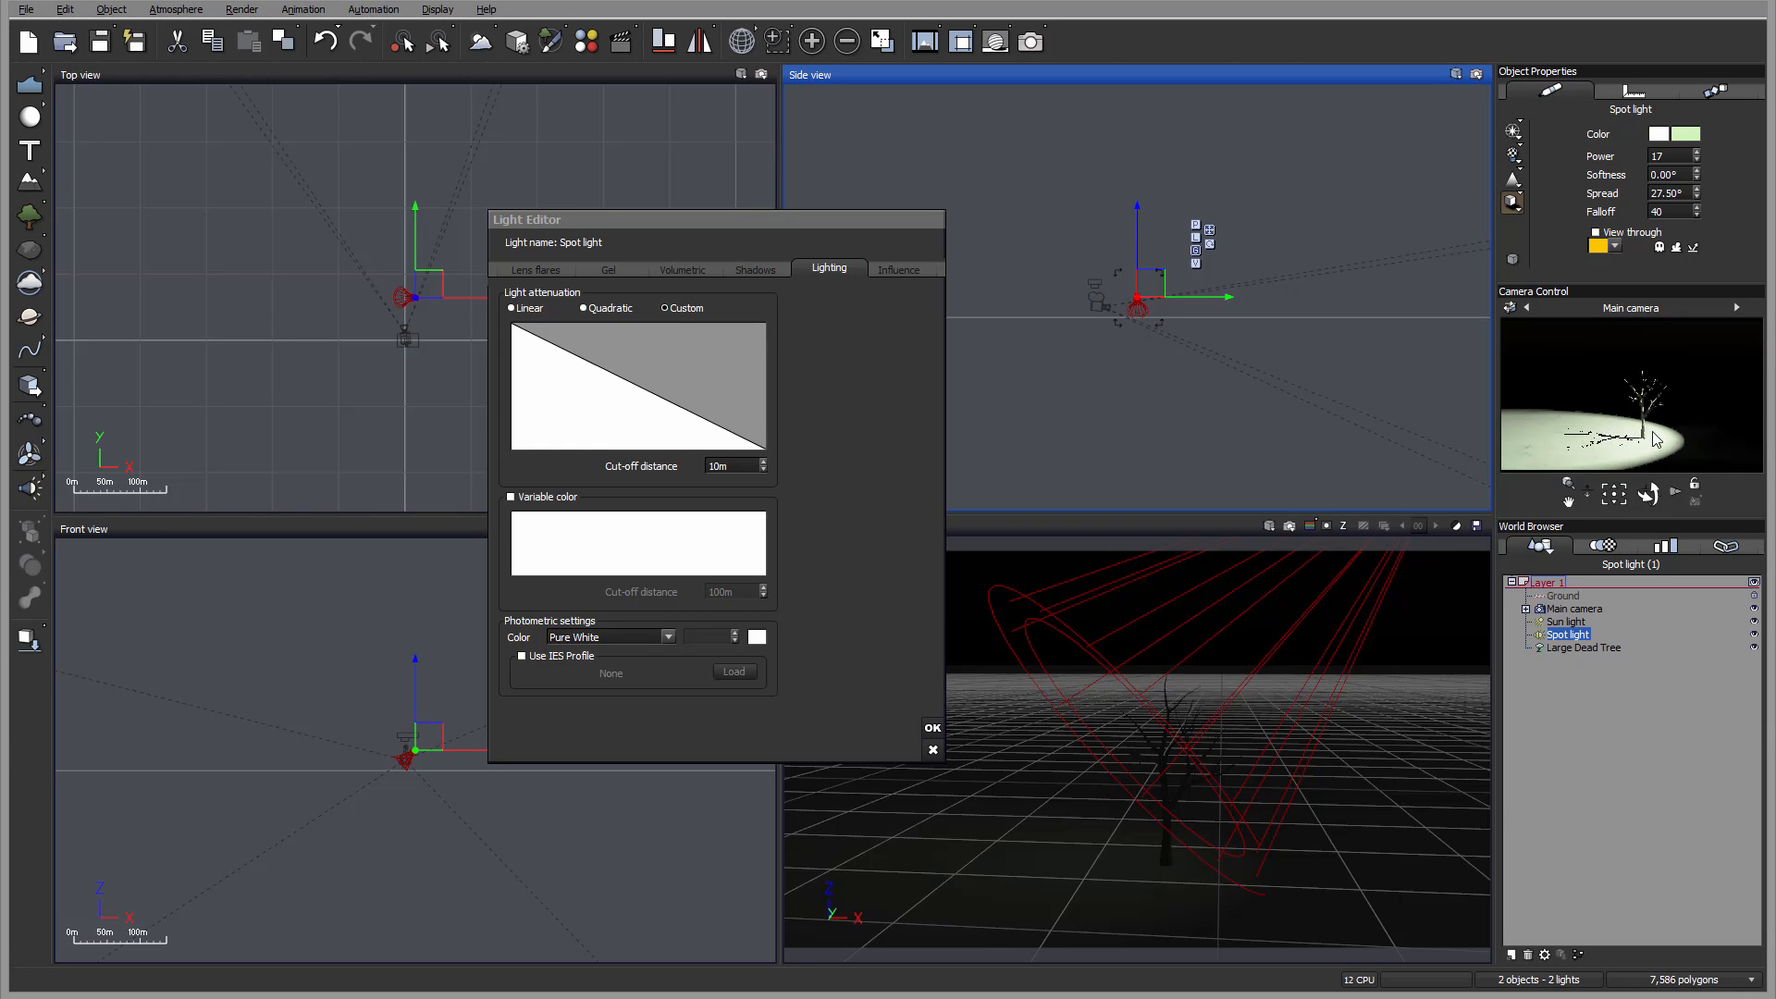
Step: Try shorter cut-off distances of 1 m and 10 cm for the spot light's attenuation
click(719, 467)
key(BackSpace)
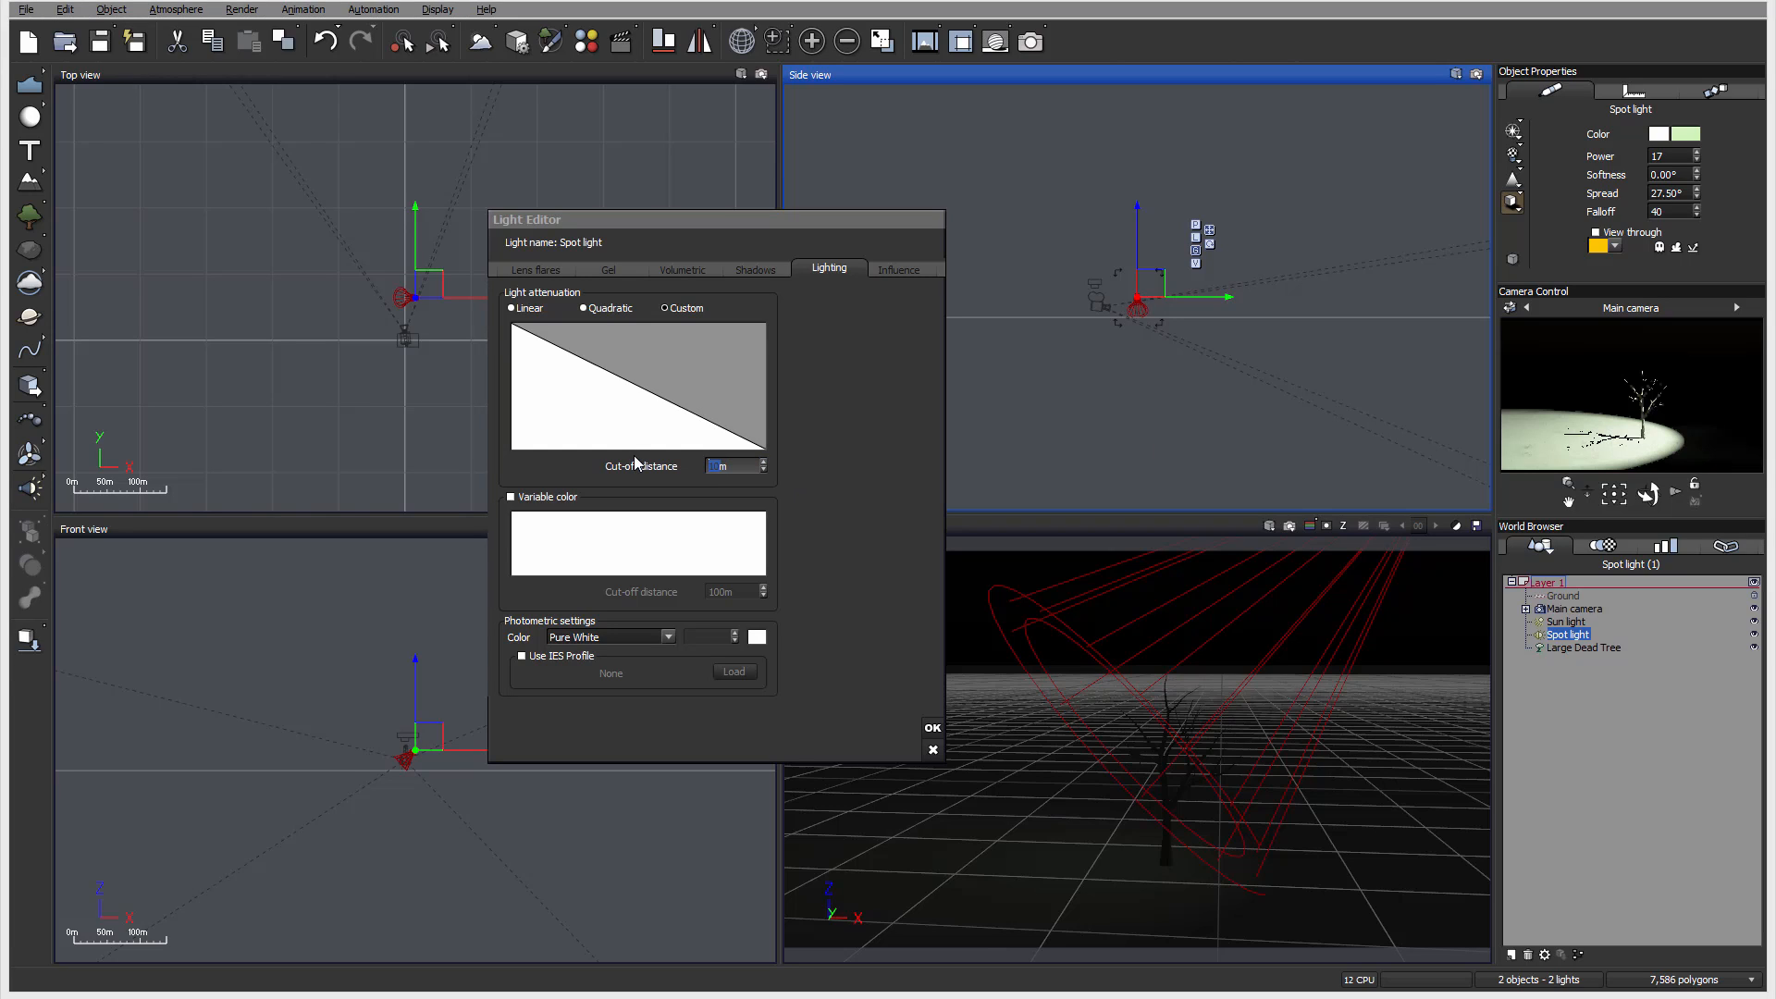
click(1666, 394)
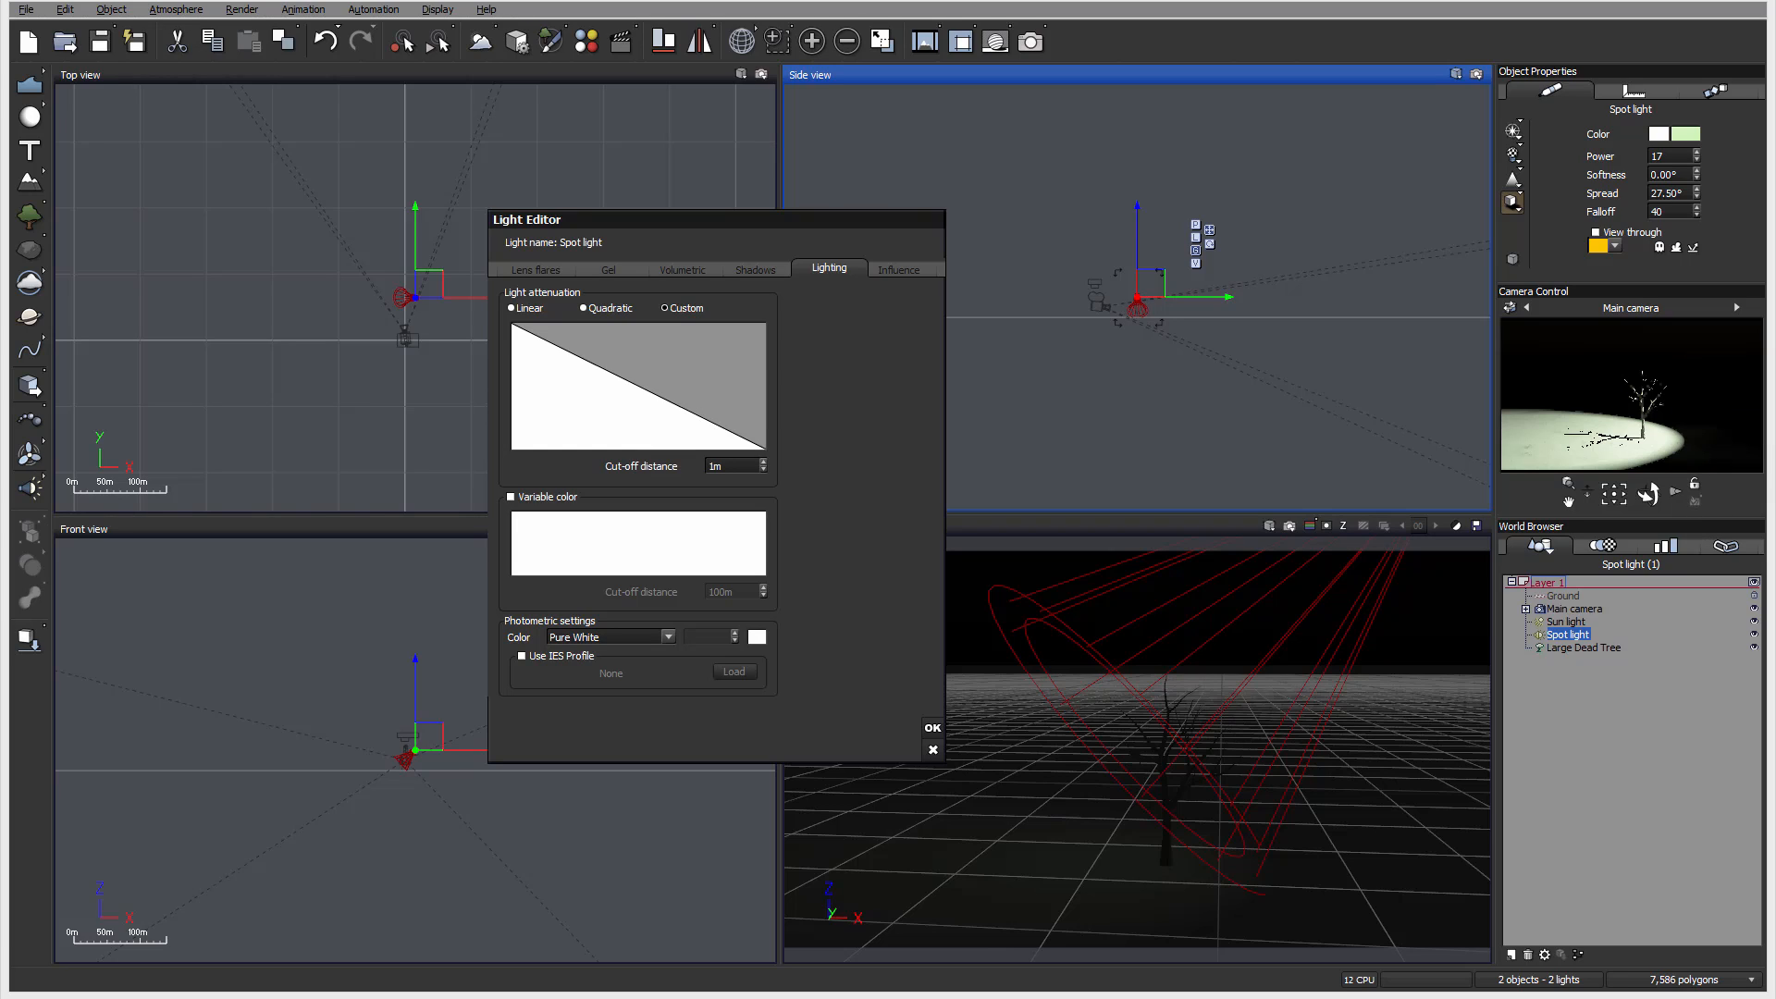
click(764, 470)
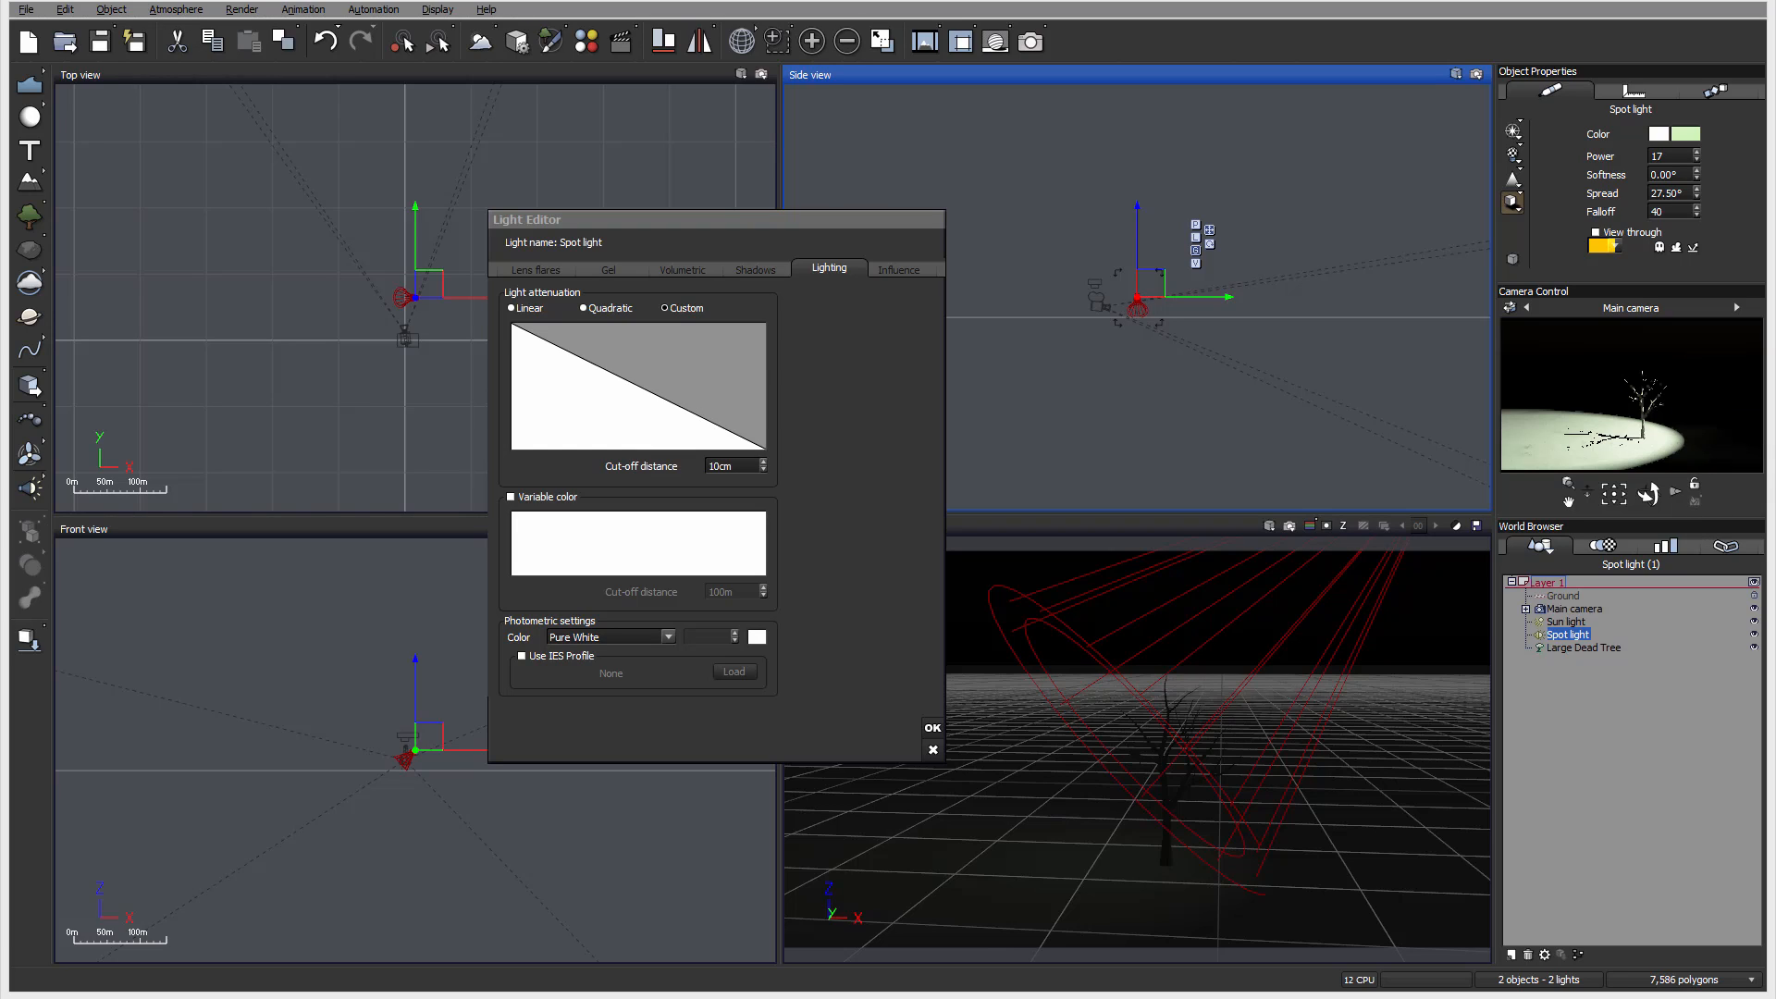
Step: Set the spot light's attenuation cut-off distance to 17 m and load a curve with three rising sawtooth ramps
click(735, 462)
click(722, 466)
drag(734, 465, 658, 466)
text(17)
key(Return)
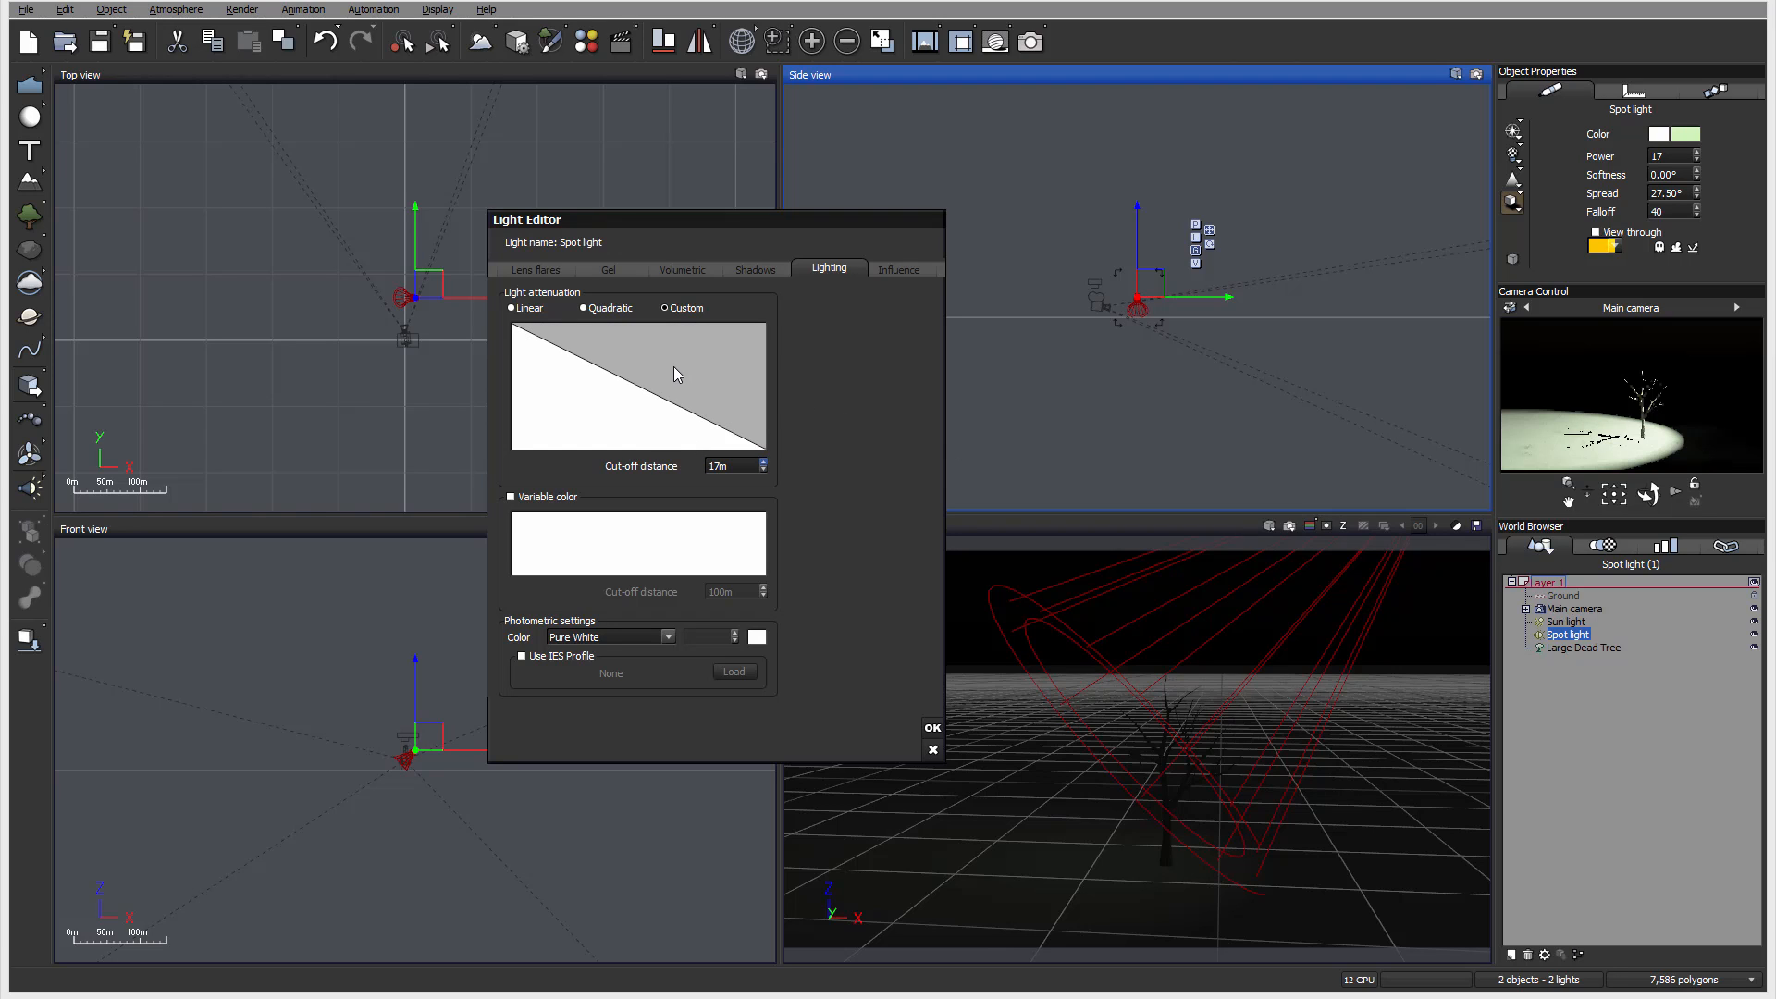
click(674, 368)
click(814, 370)
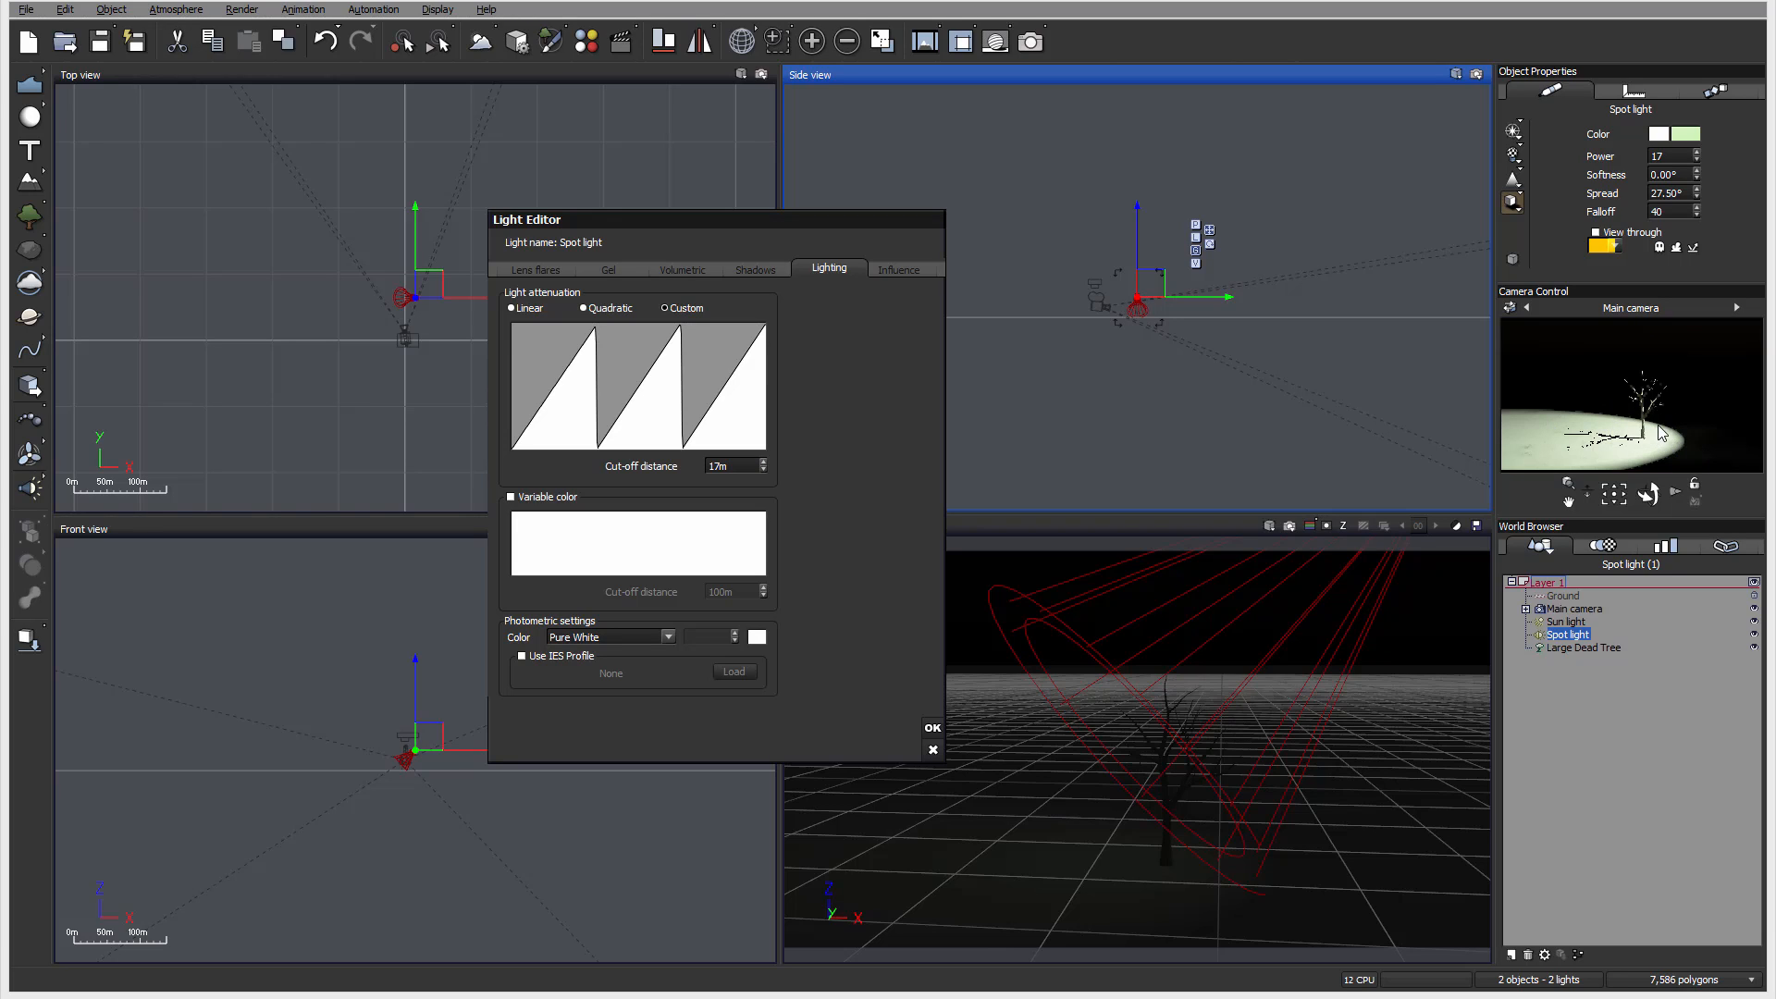
Step: Enable variable color with a full rainbow gradient for the spot light and turn on its volumetric lighting
click(567, 501)
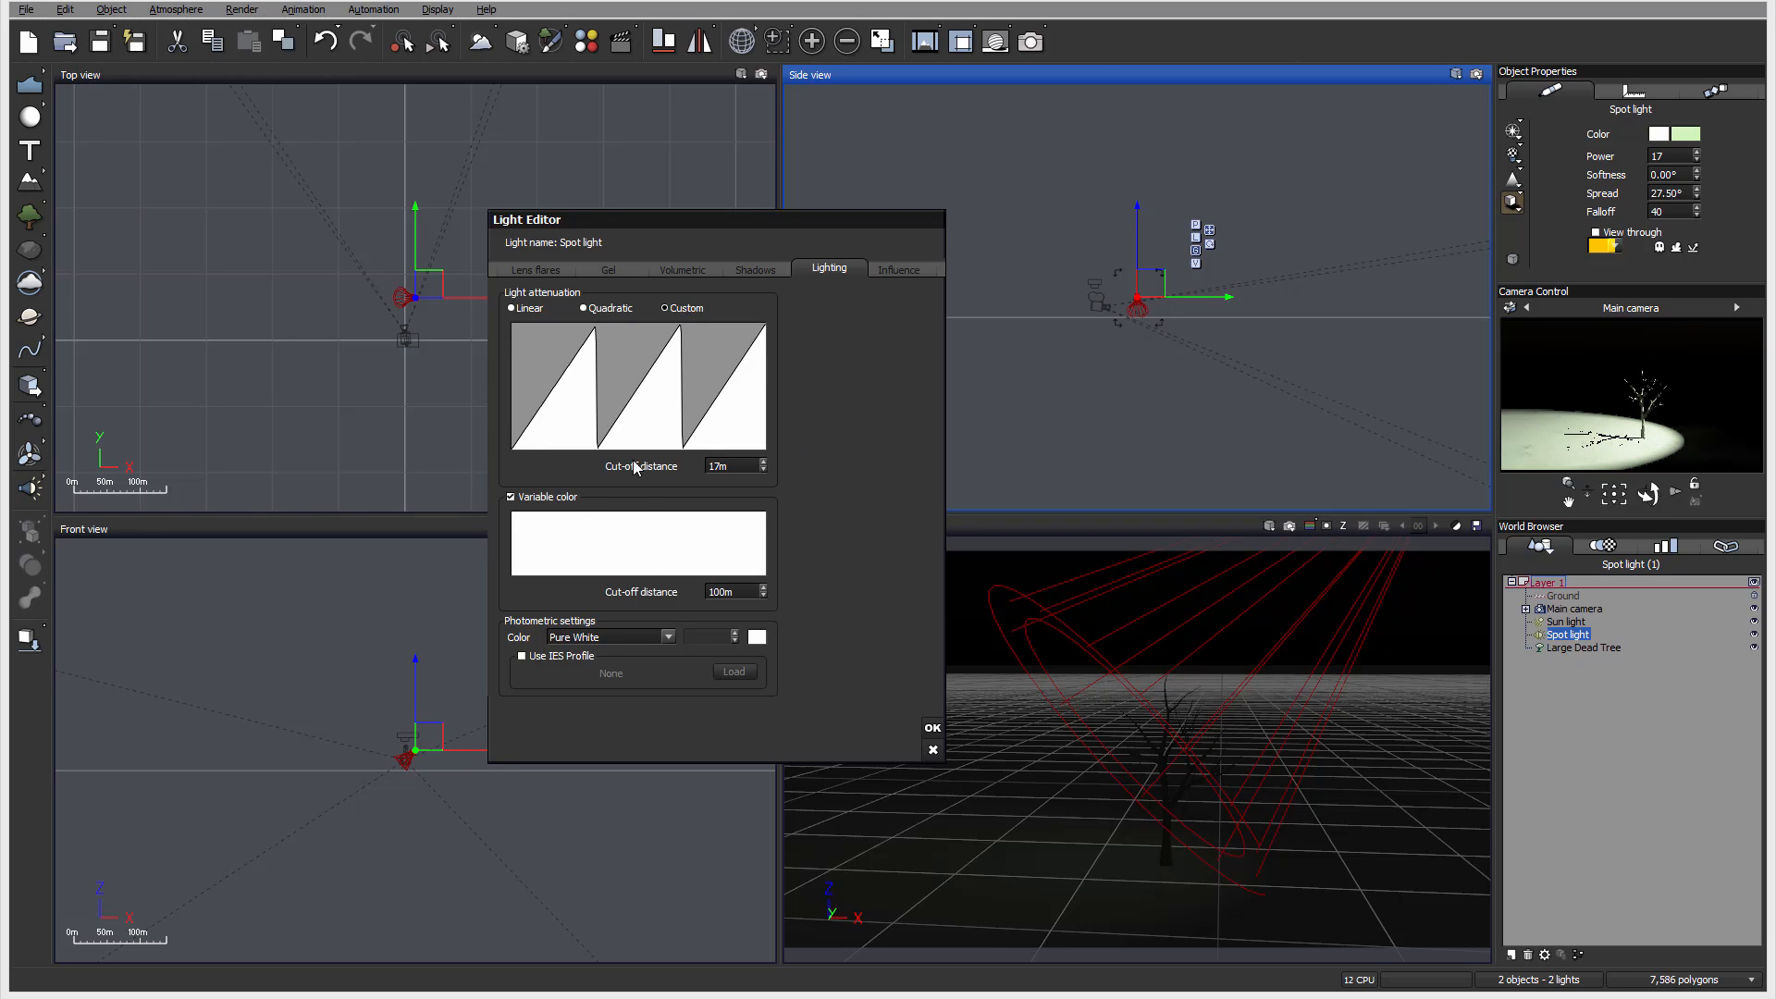
click(662, 553)
click(803, 303)
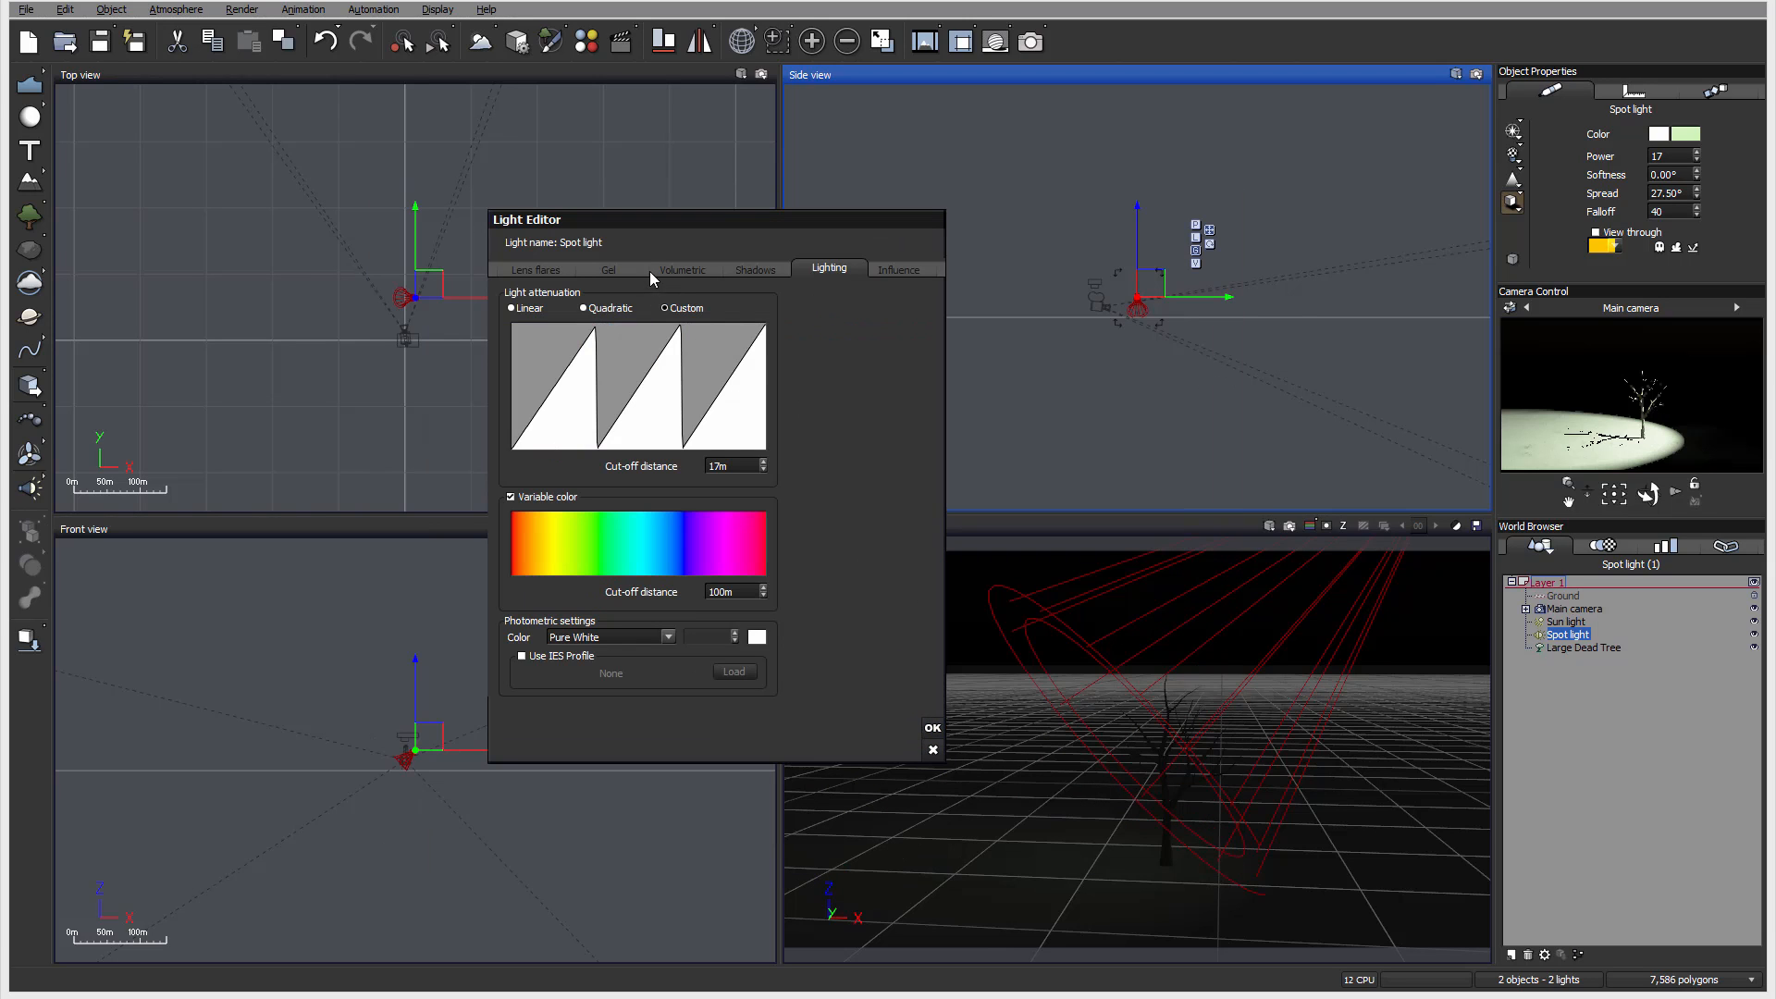
click(692, 271)
click(507, 292)
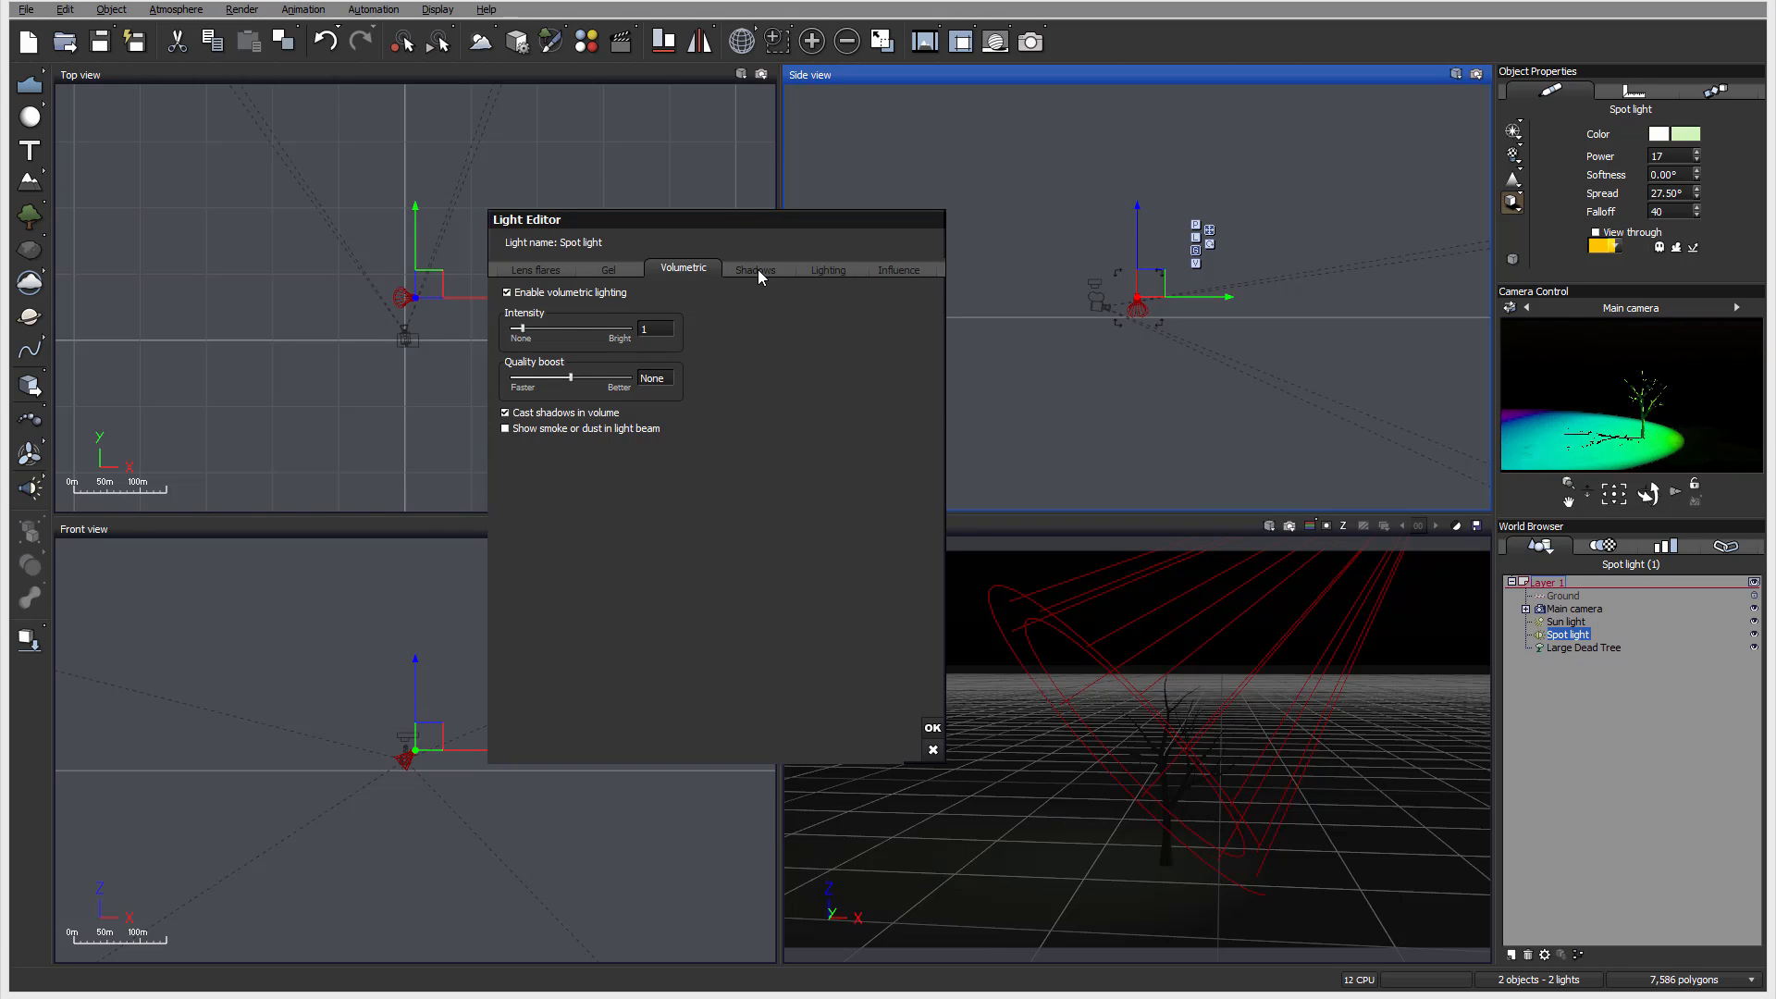
Step: Set the cut-off distance of the spot light's attenuation to 10 m
click(823, 269)
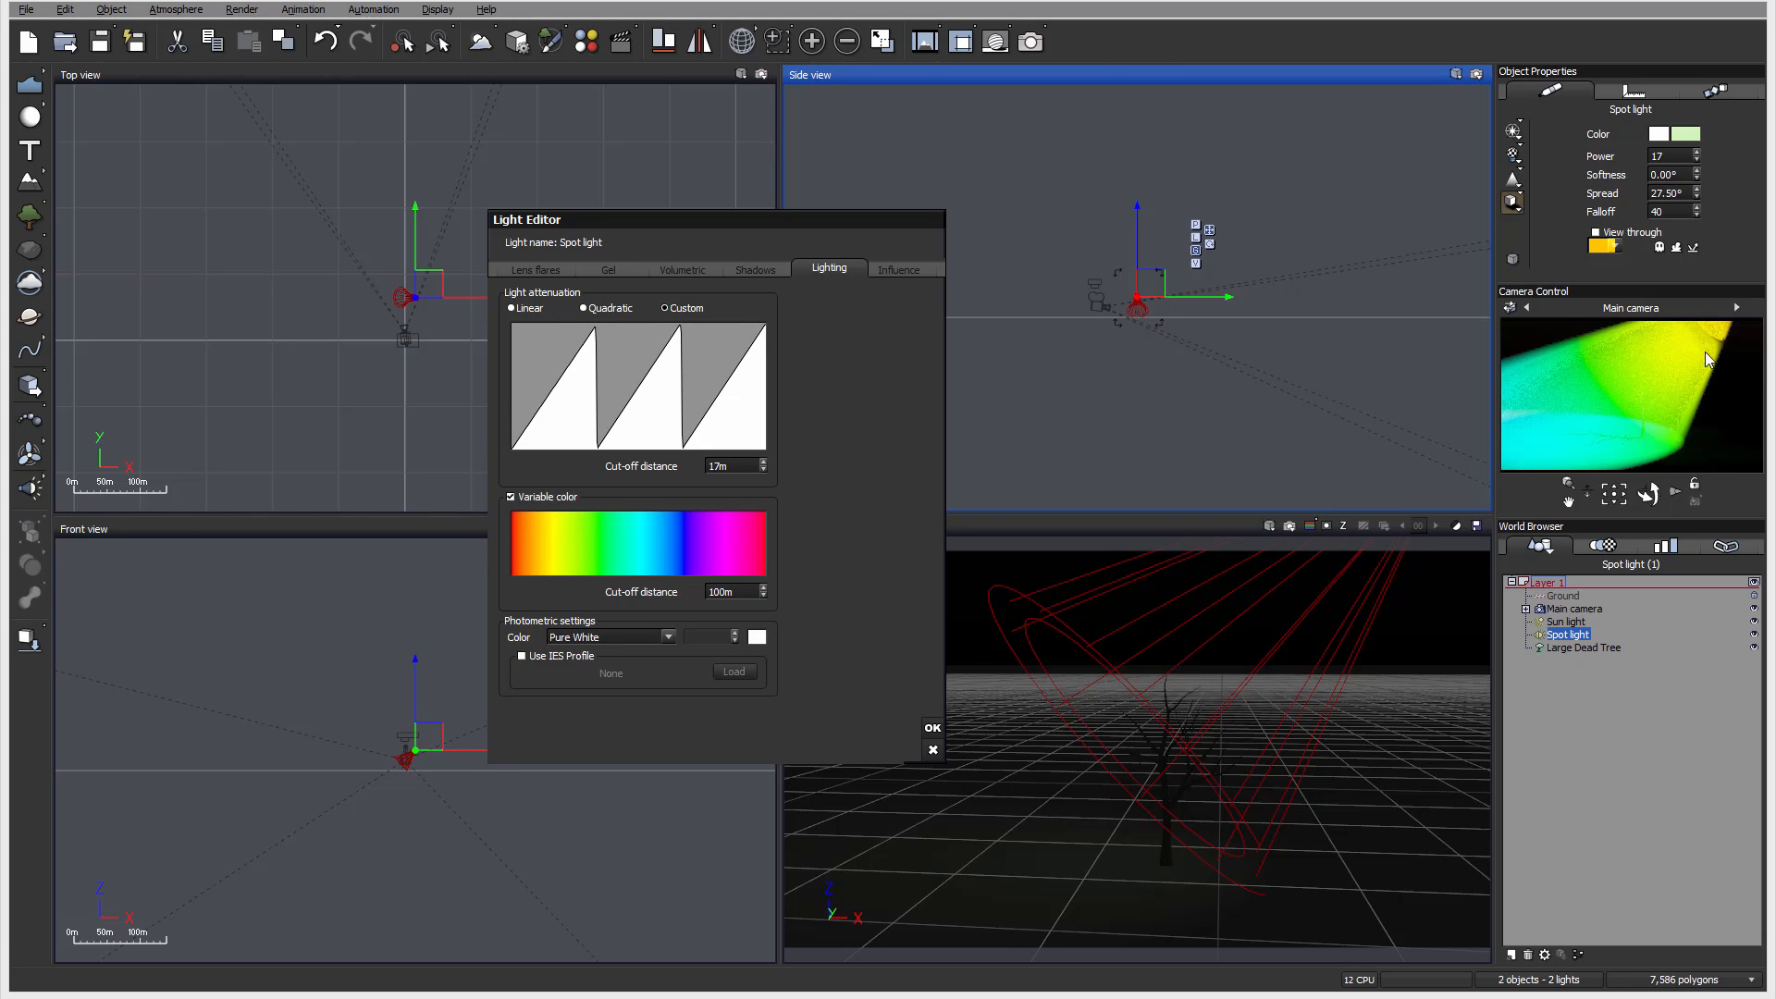
click(723, 467)
key(BackSpace)
text(0)
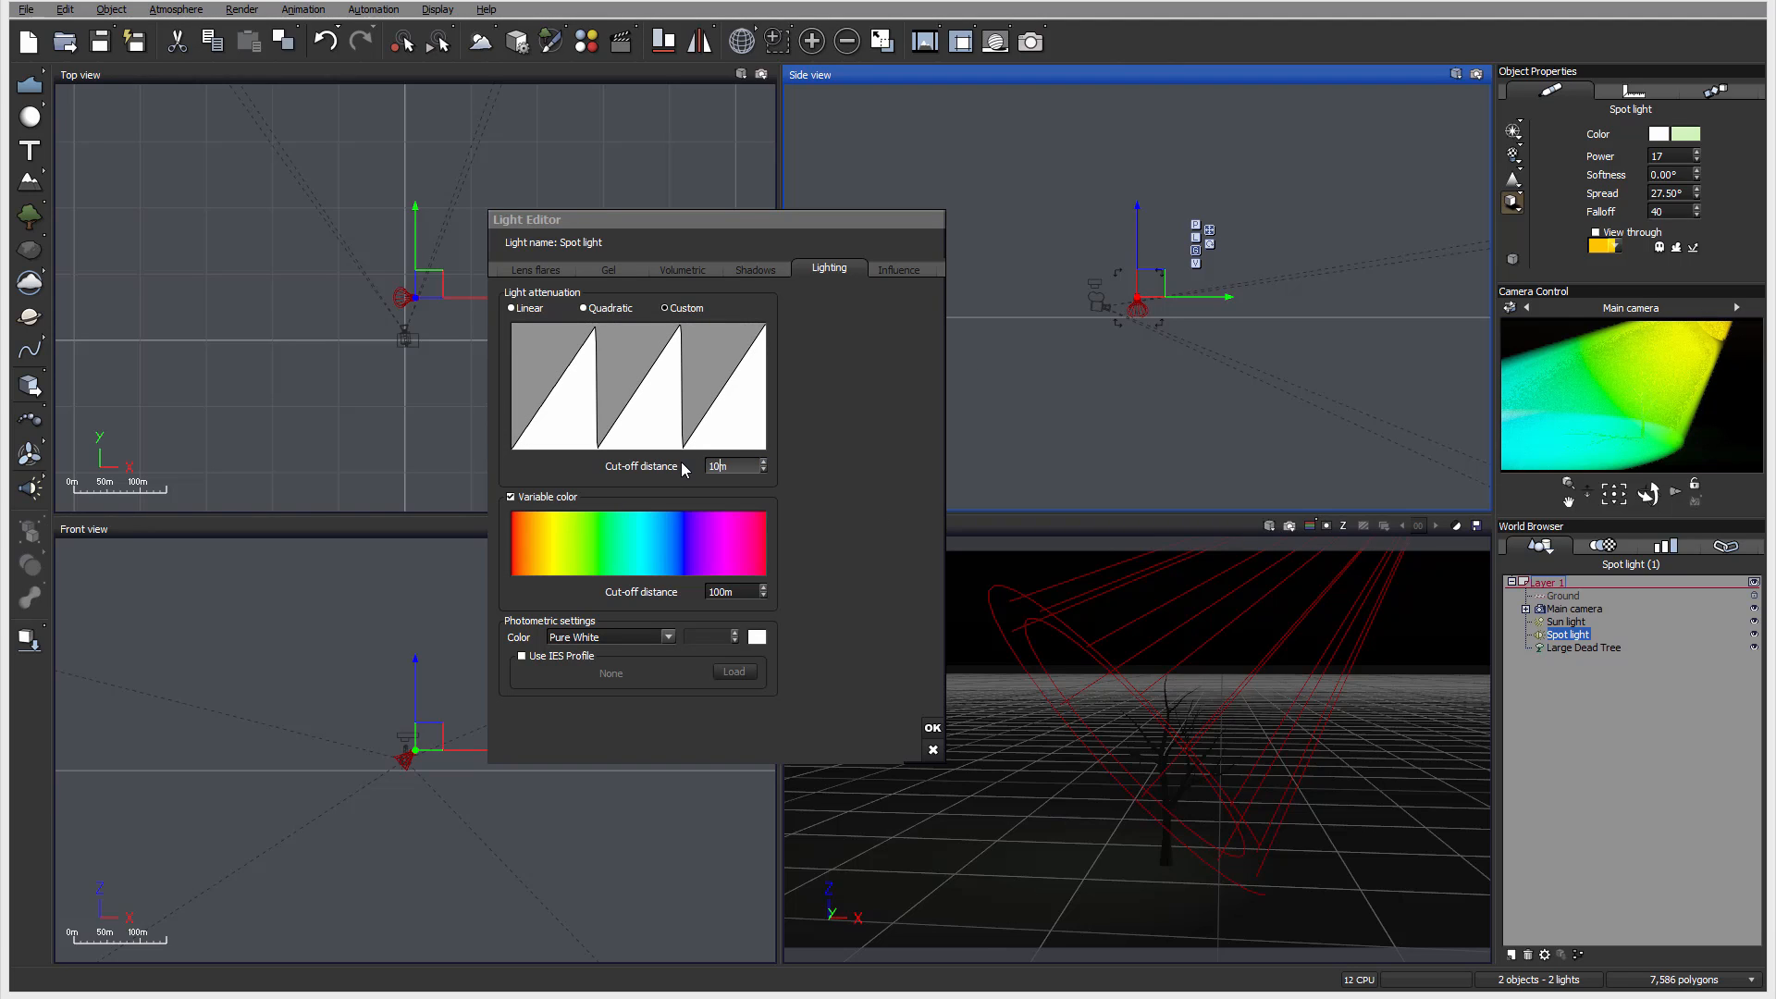
click(871, 424)
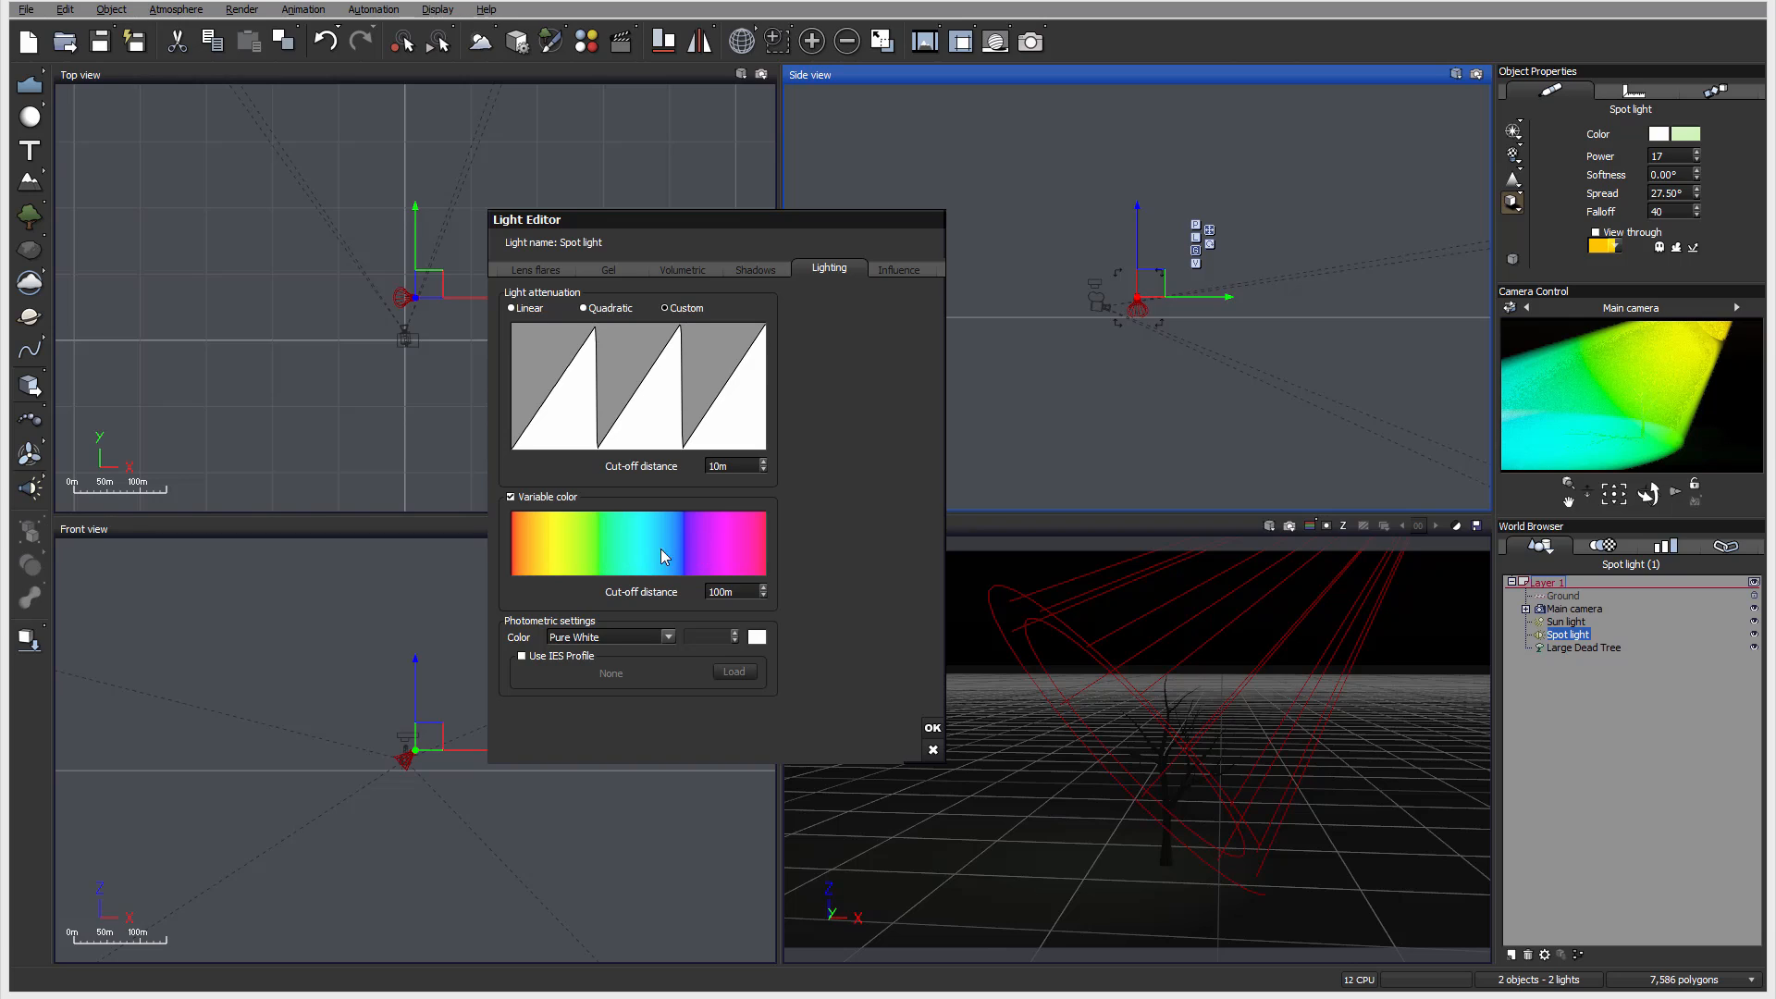
Step: Set the cut-off distance of the spot light's variable color to 10 m
double_click(732, 592)
click(734, 592)
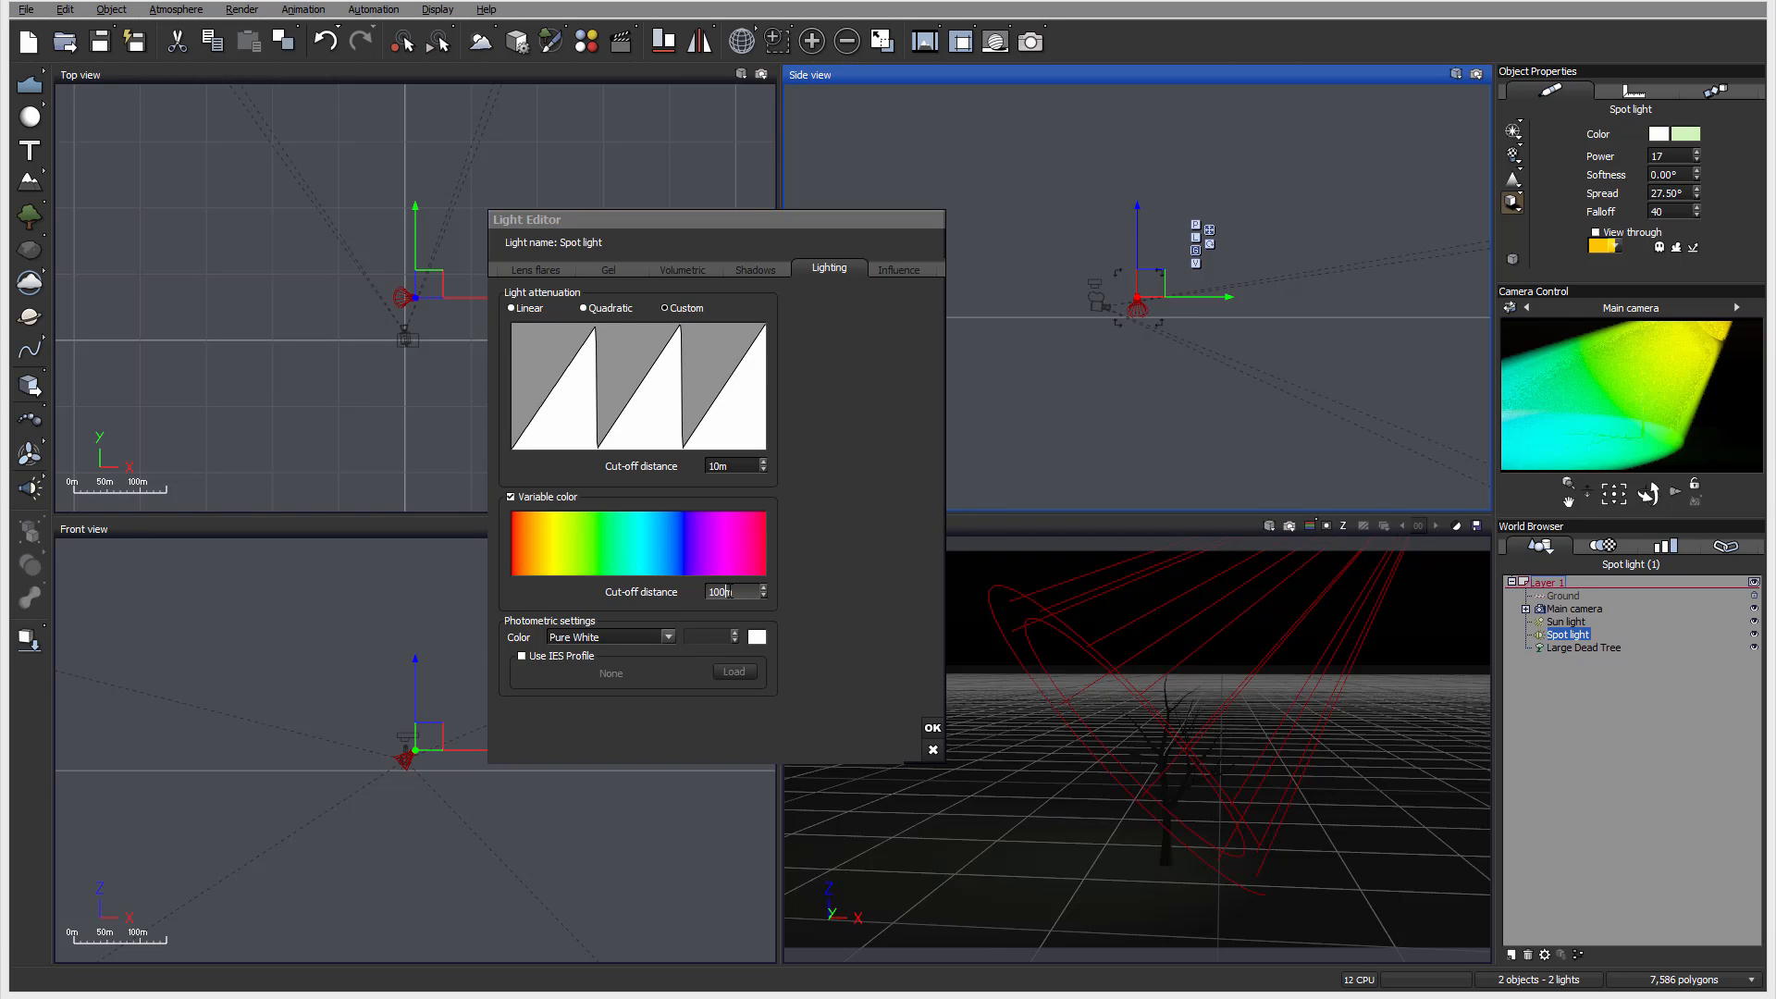
drag(721, 592, 627, 583)
text(1)
key(Return)
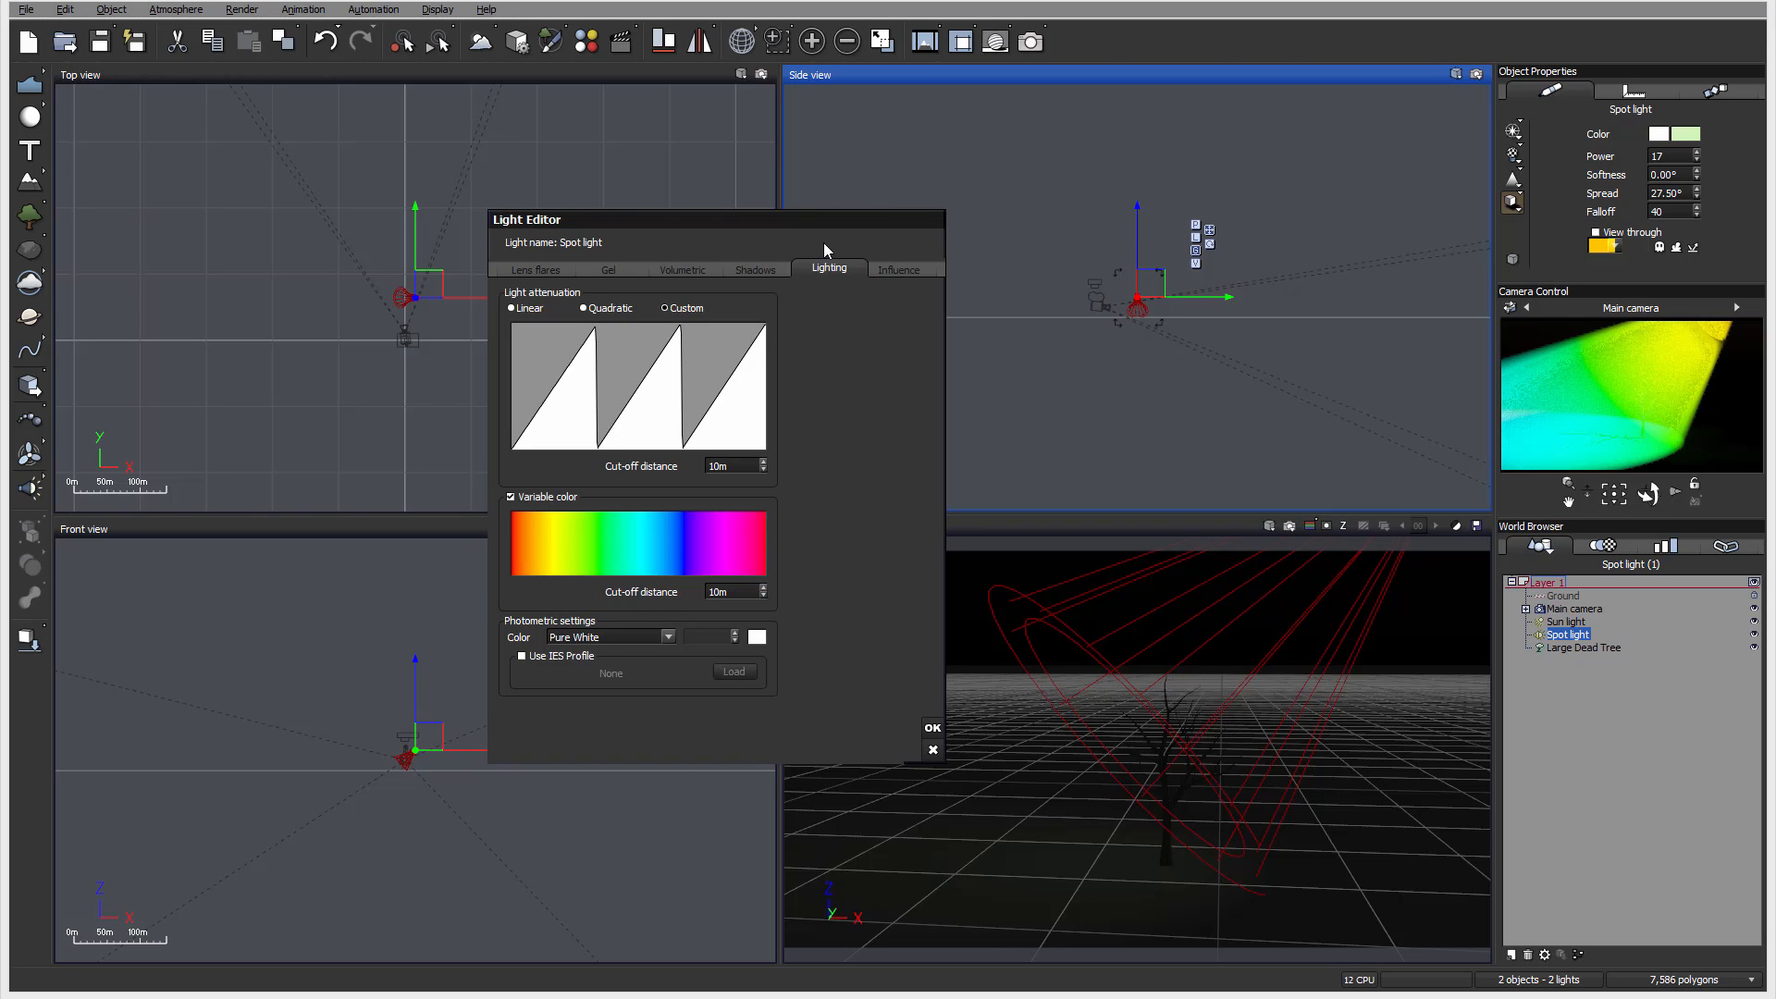
Step: Move the main camera back from the tree and tilt it up so the spot light and its whole beam are in frame
drag(845, 220, 723, 208)
double_click(1582, 609)
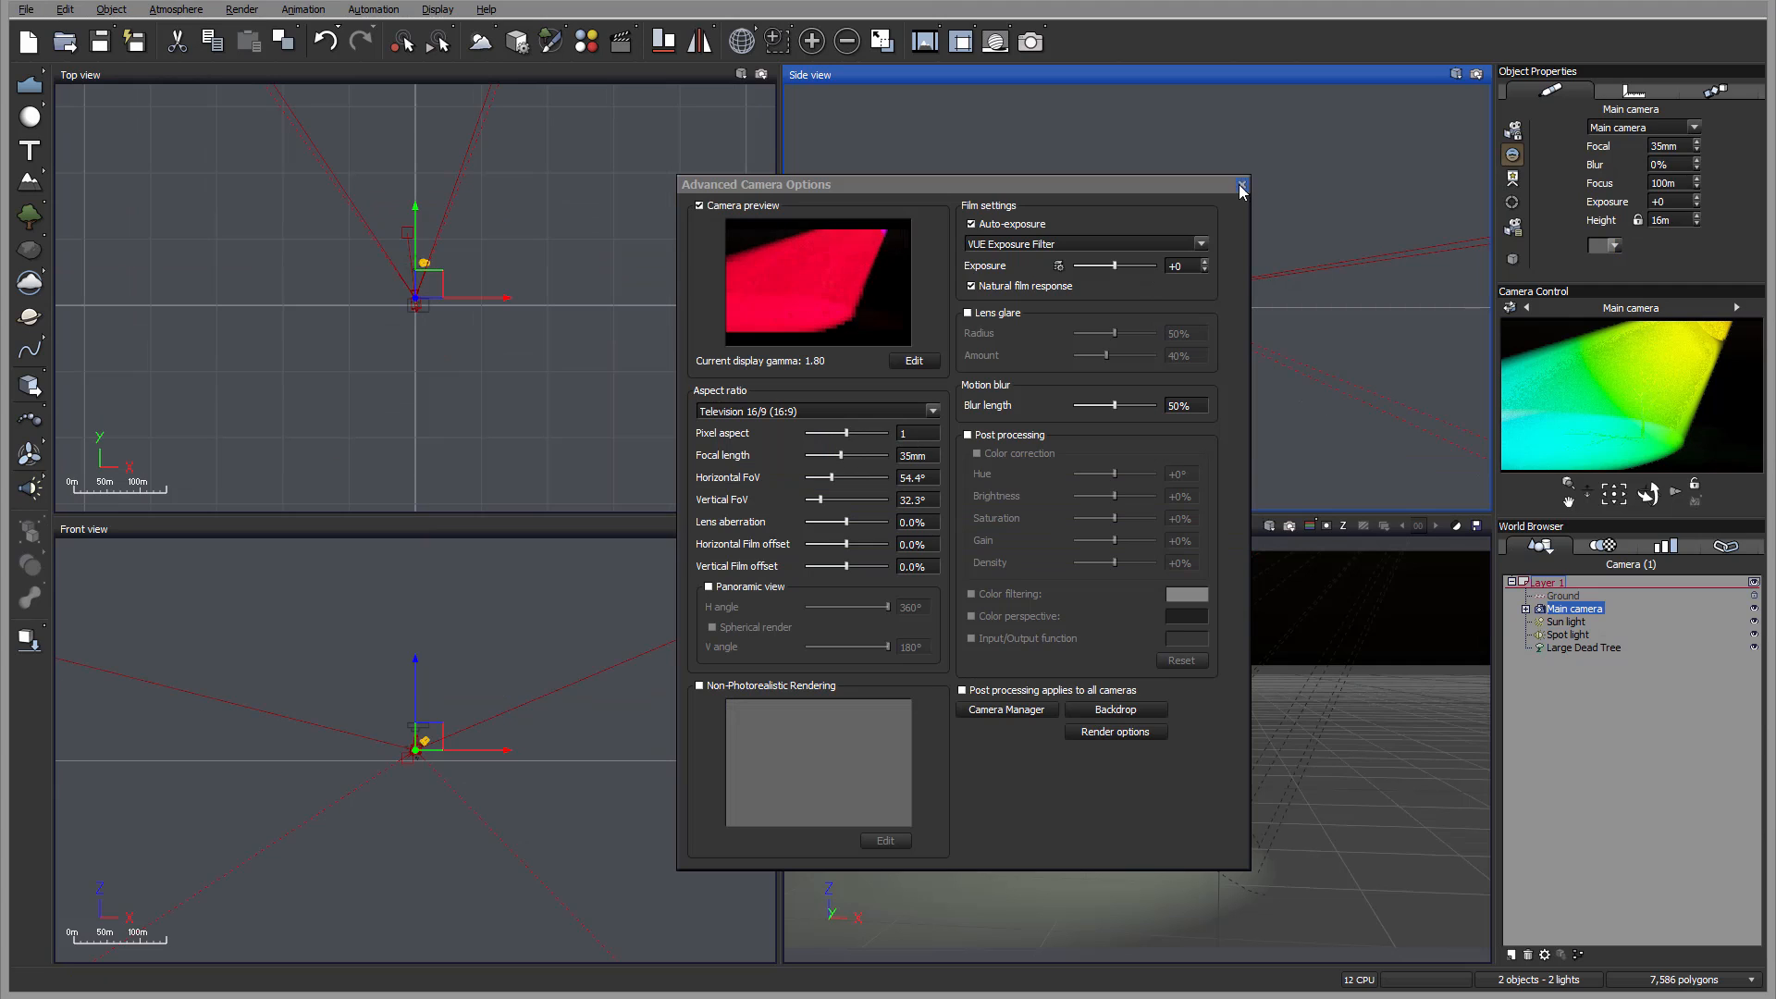
click(1242, 184)
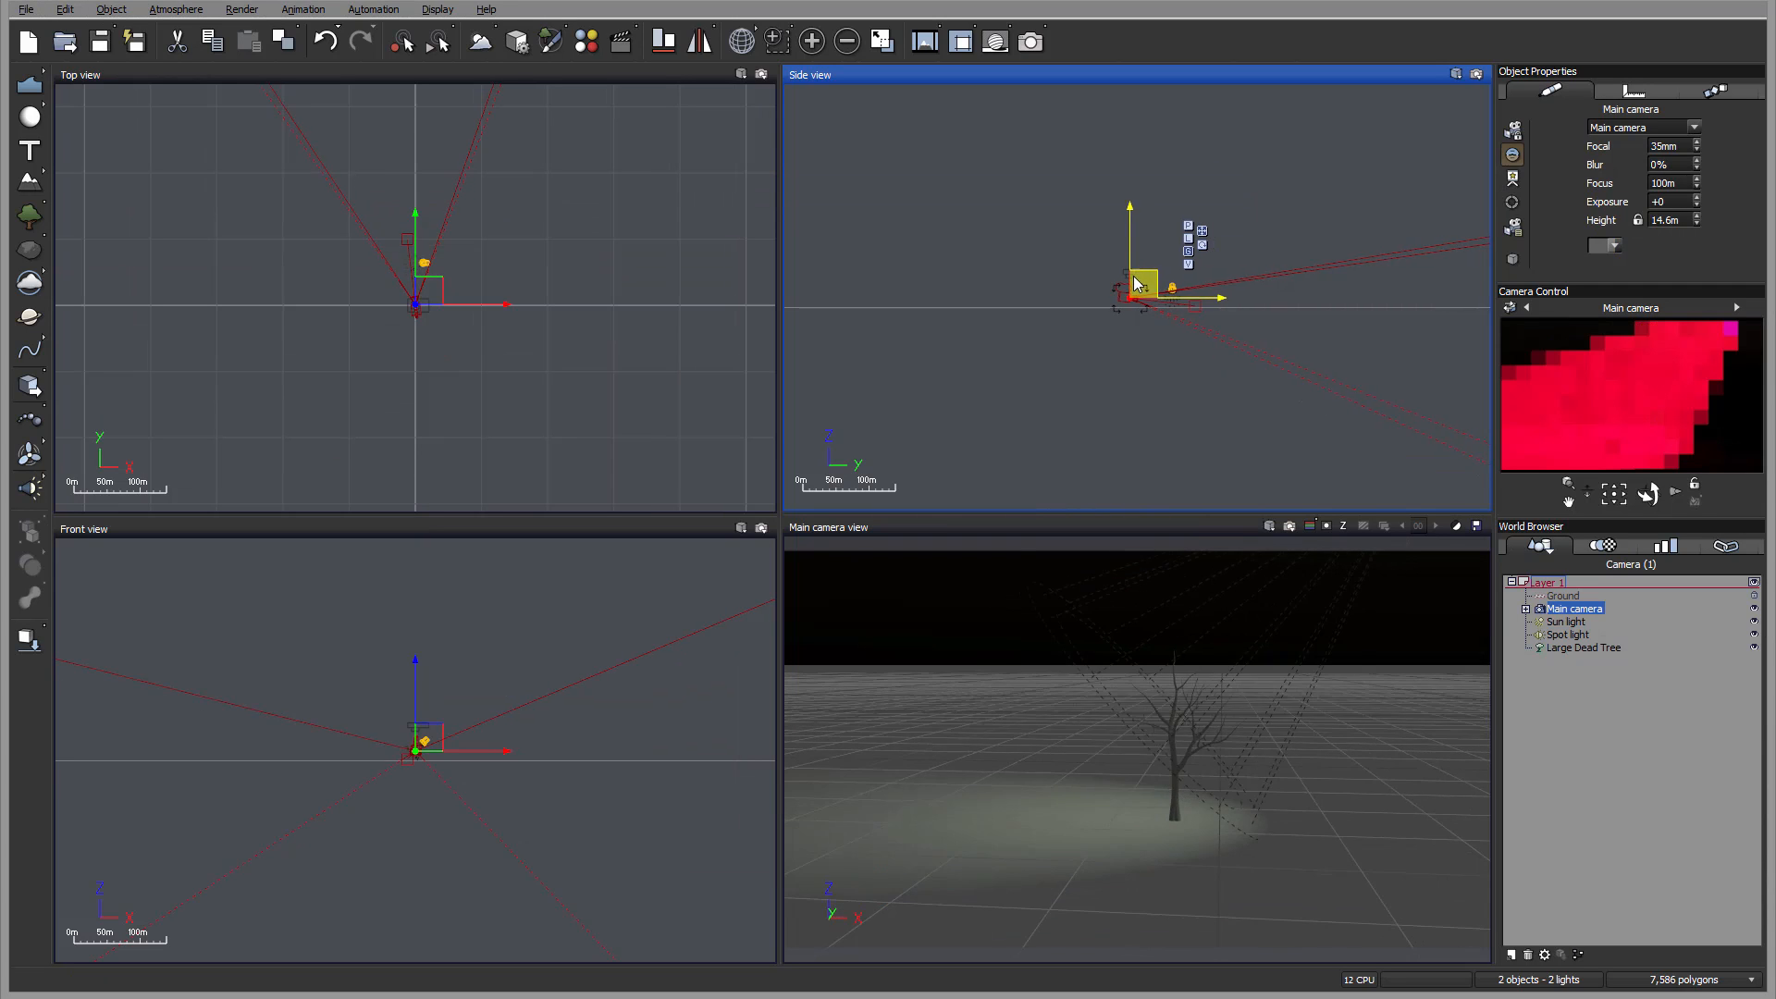
drag(1140, 286, 1122, 284)
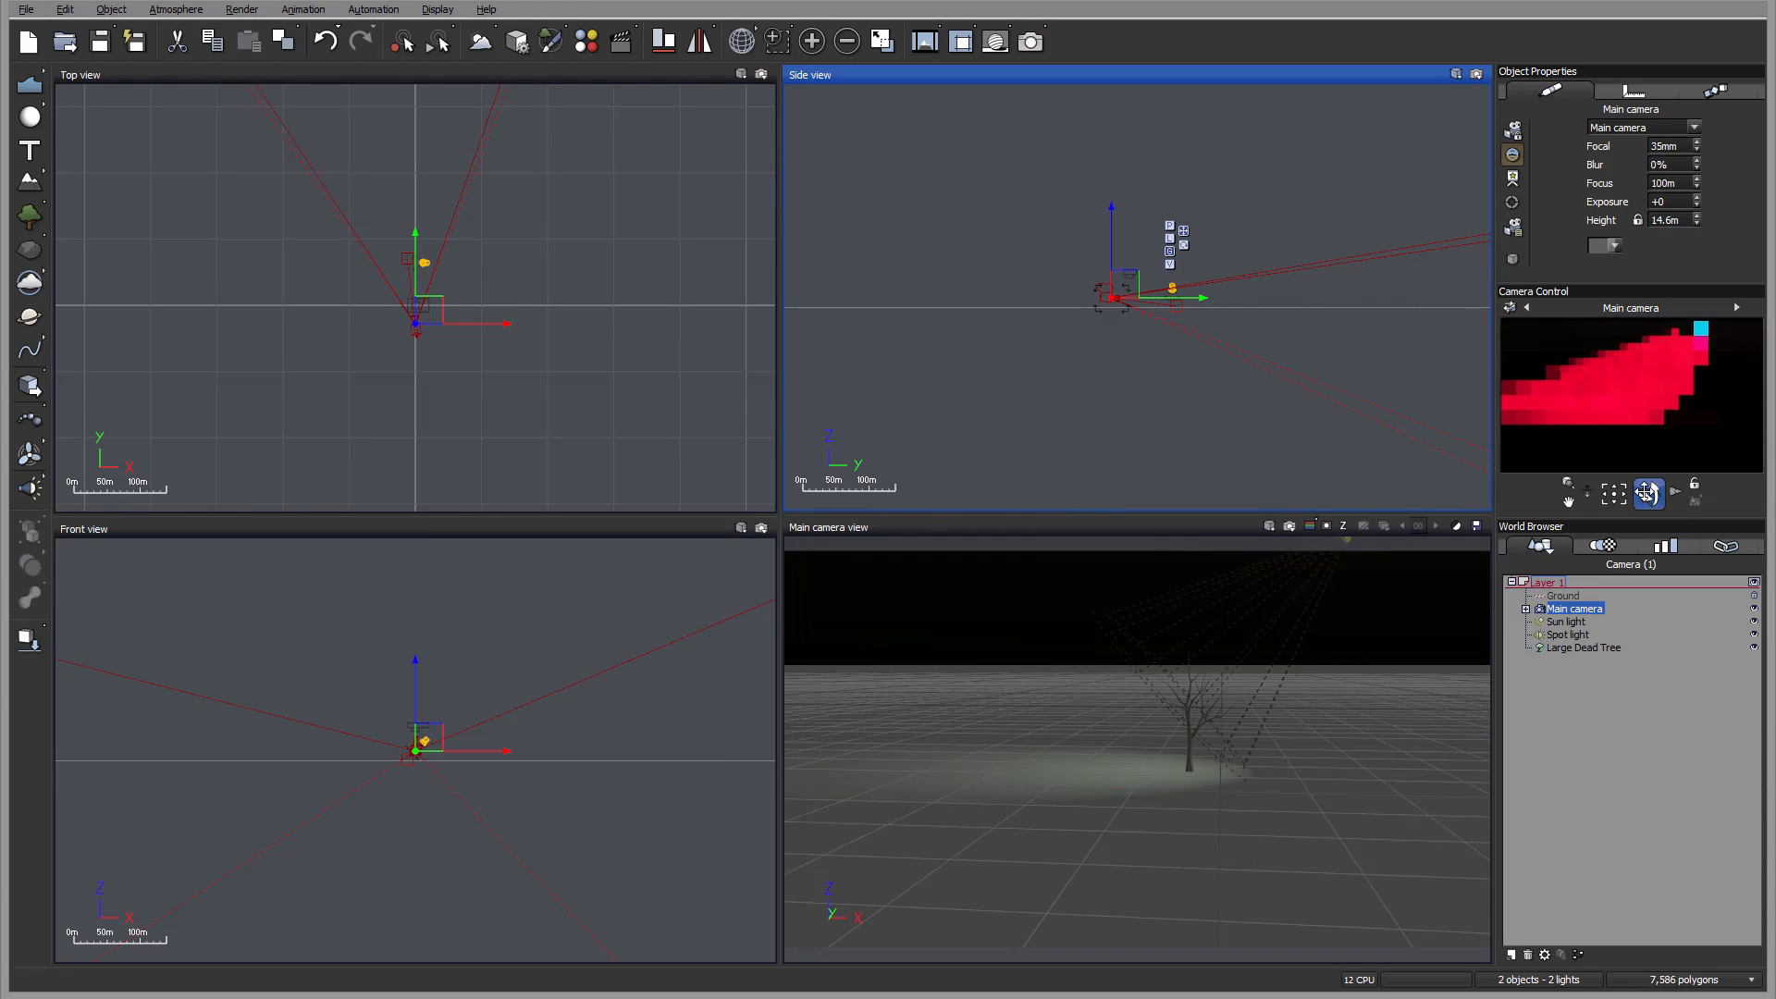
drag(1650, 494, 940, 590)
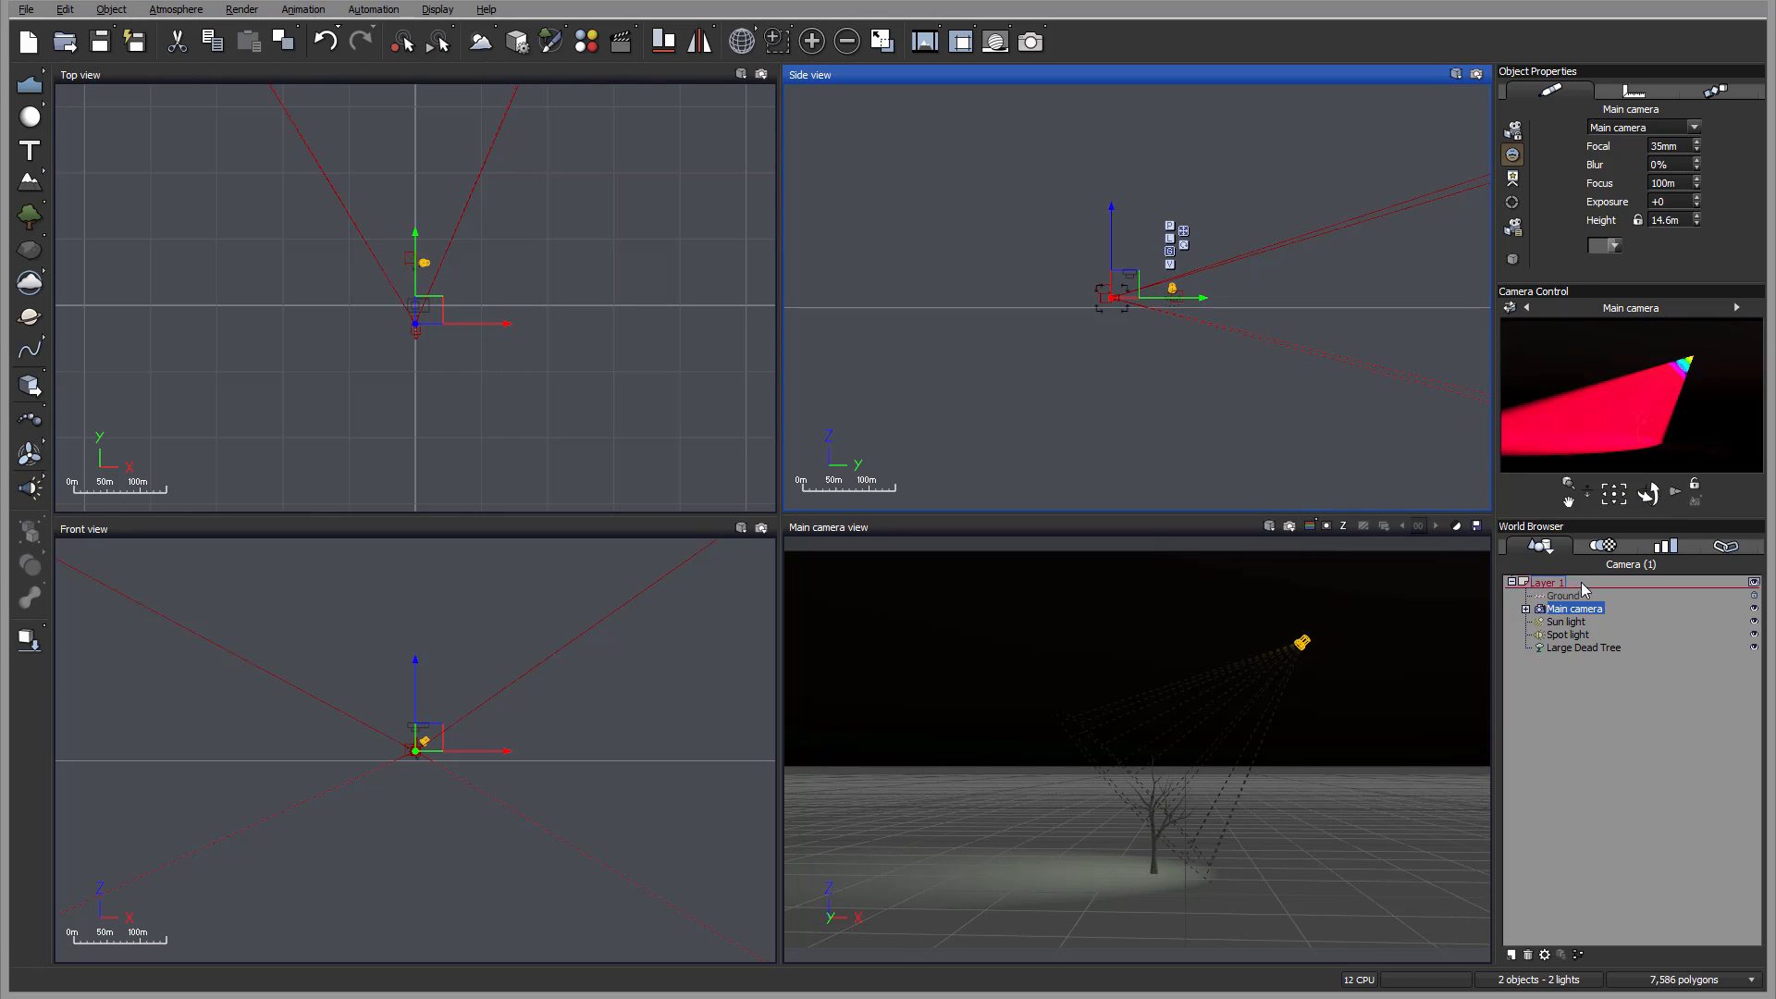
Step: Reopen the spot light for editing and set its variable color cut-off distance to 150 m
right_click(1570, 637)
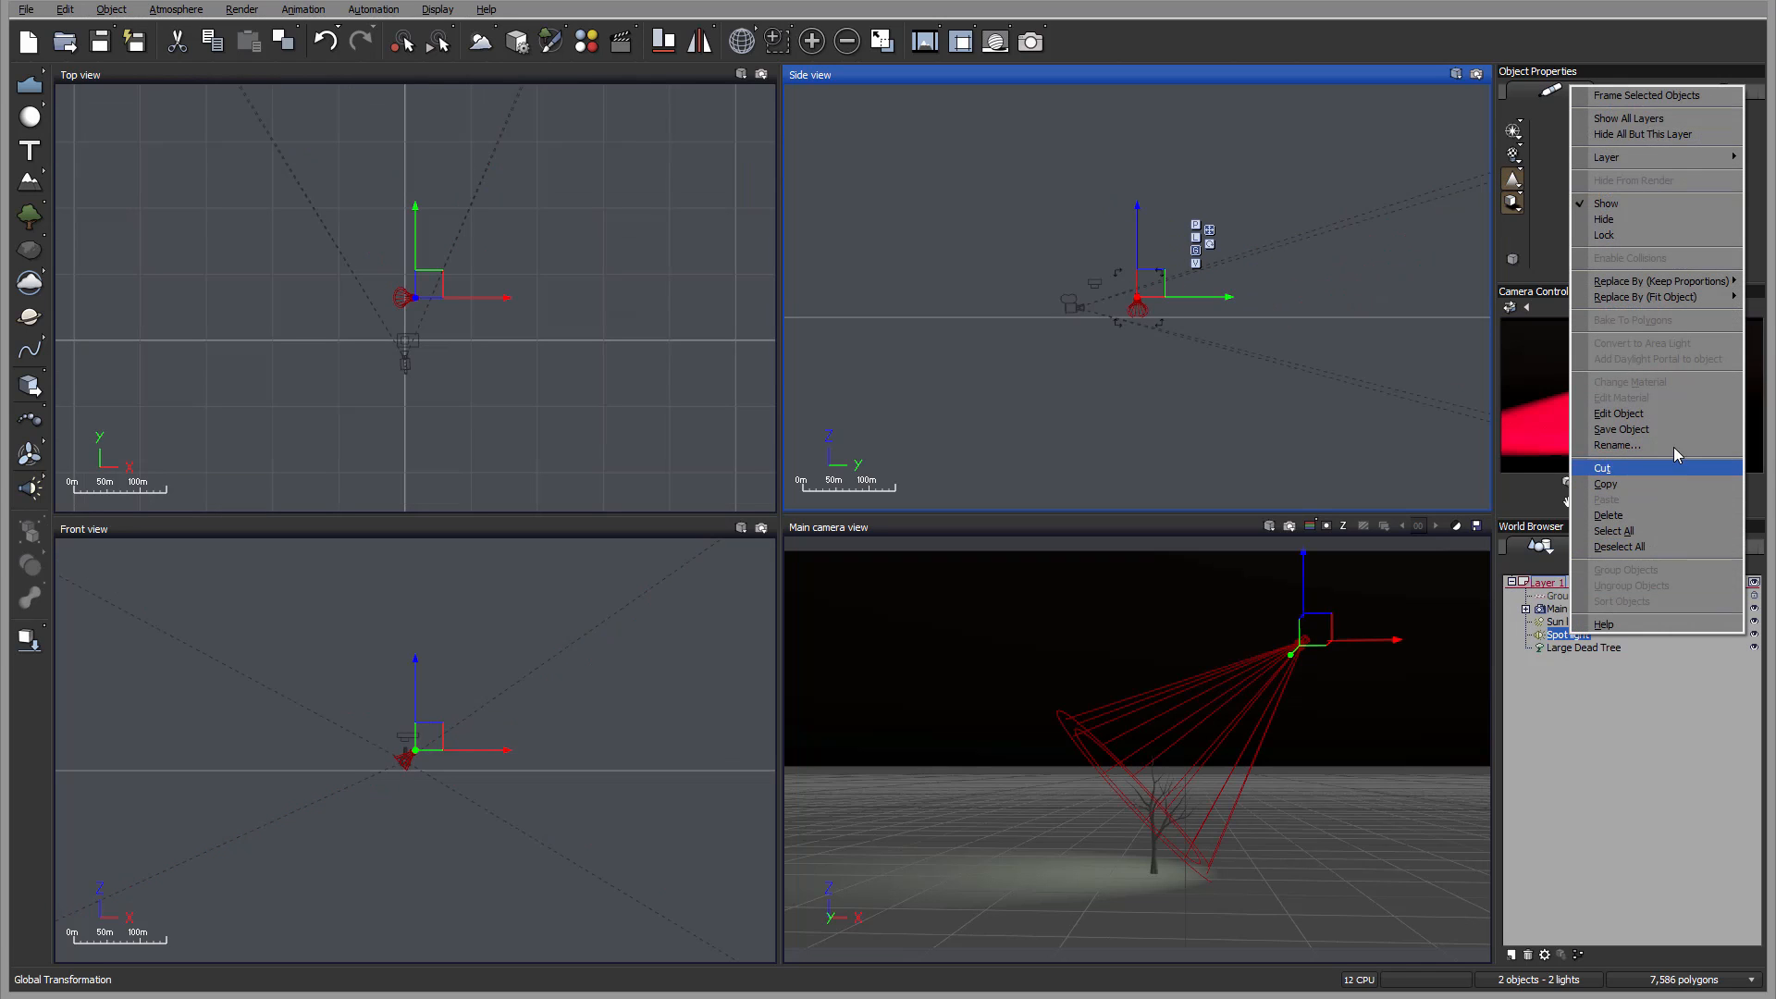
click(1674, 410)
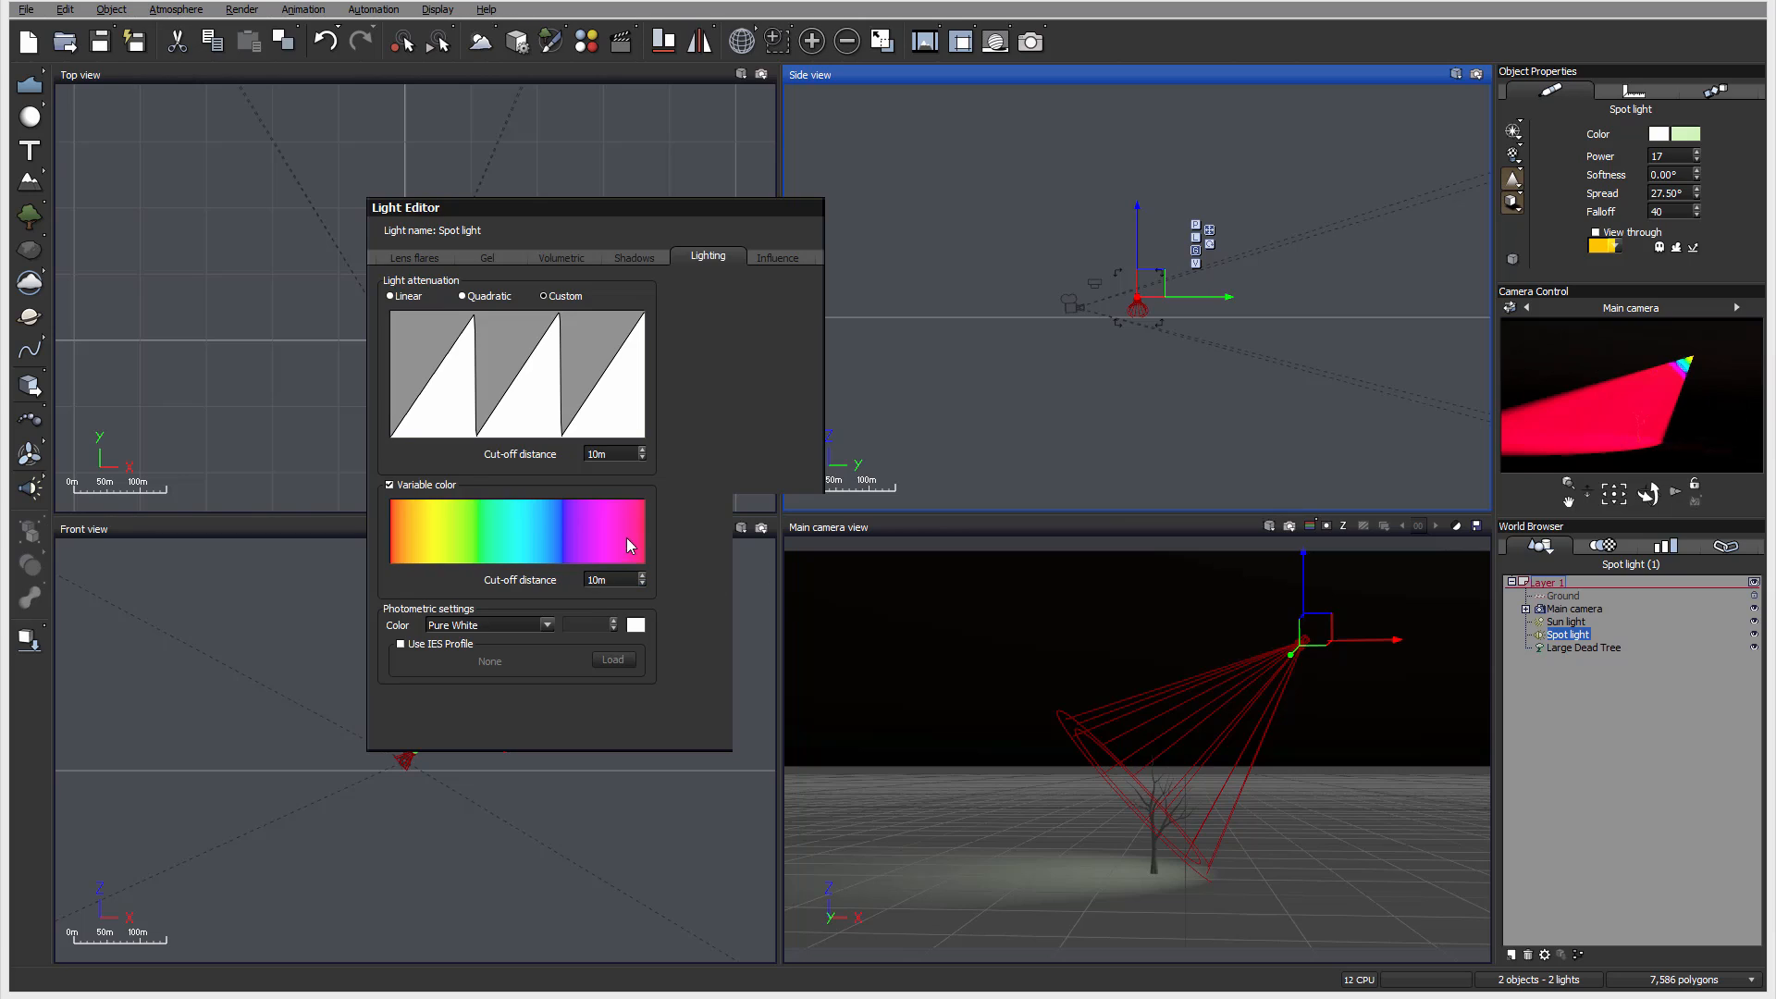
click(597, 579)
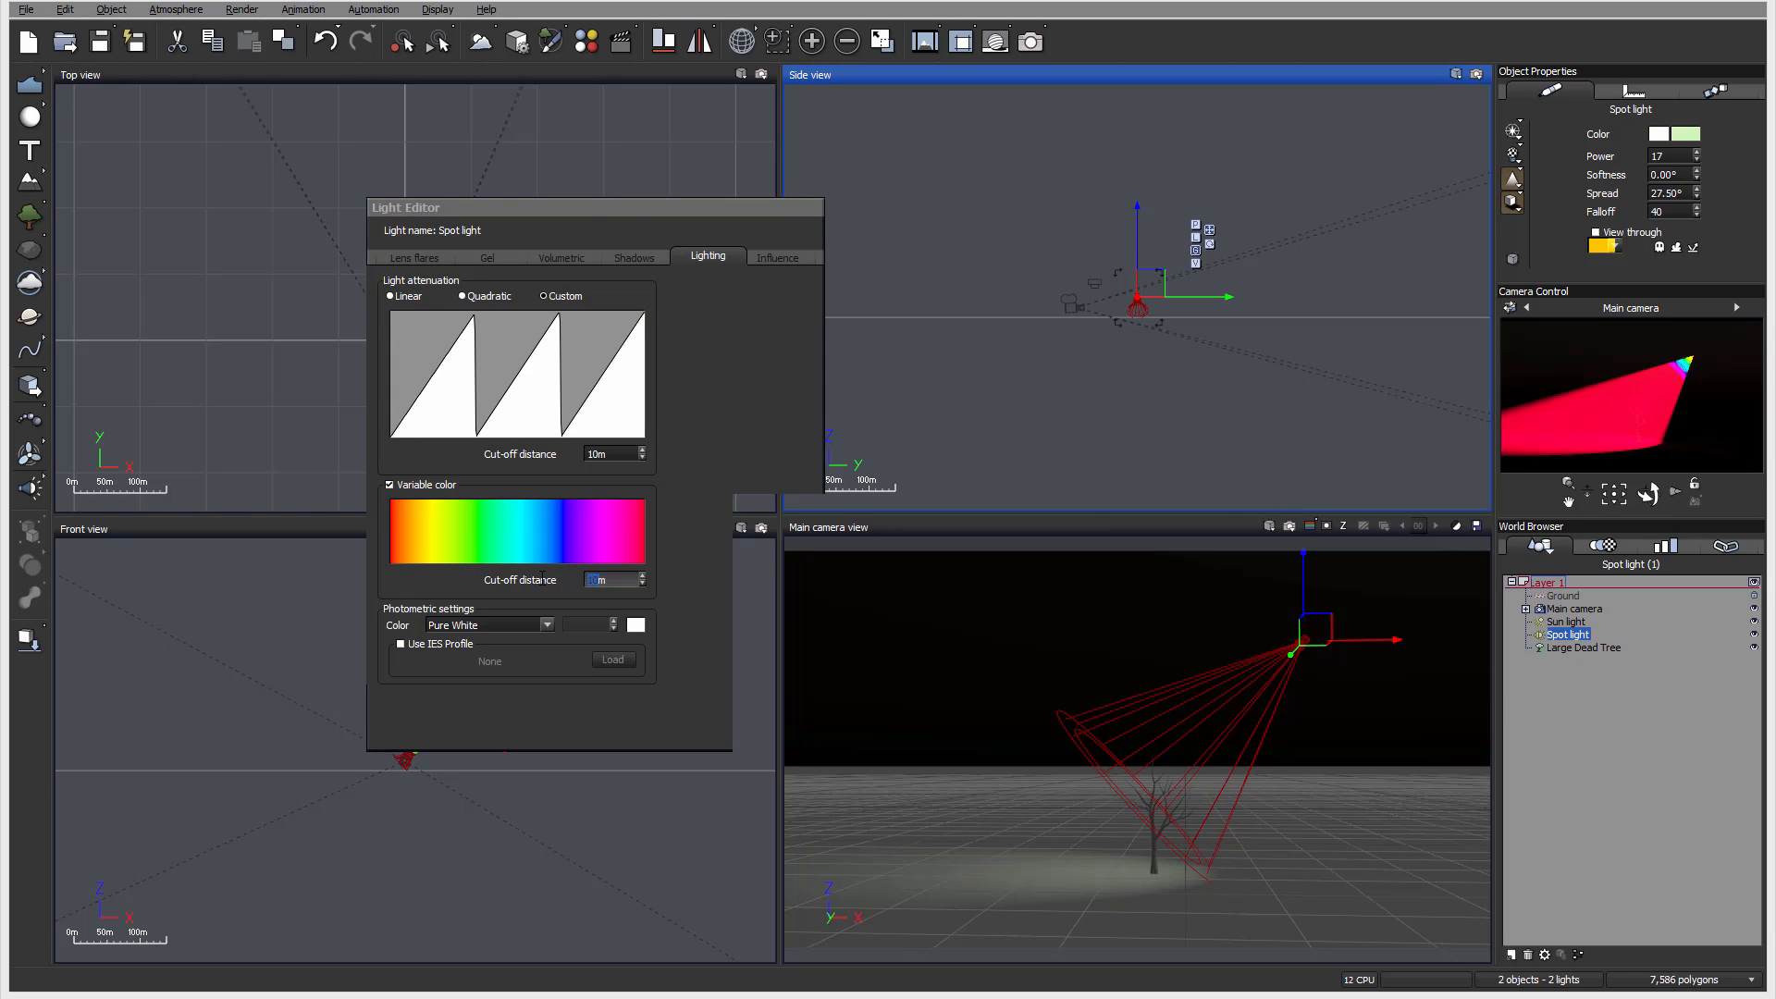
text(150)
click(766, 422)
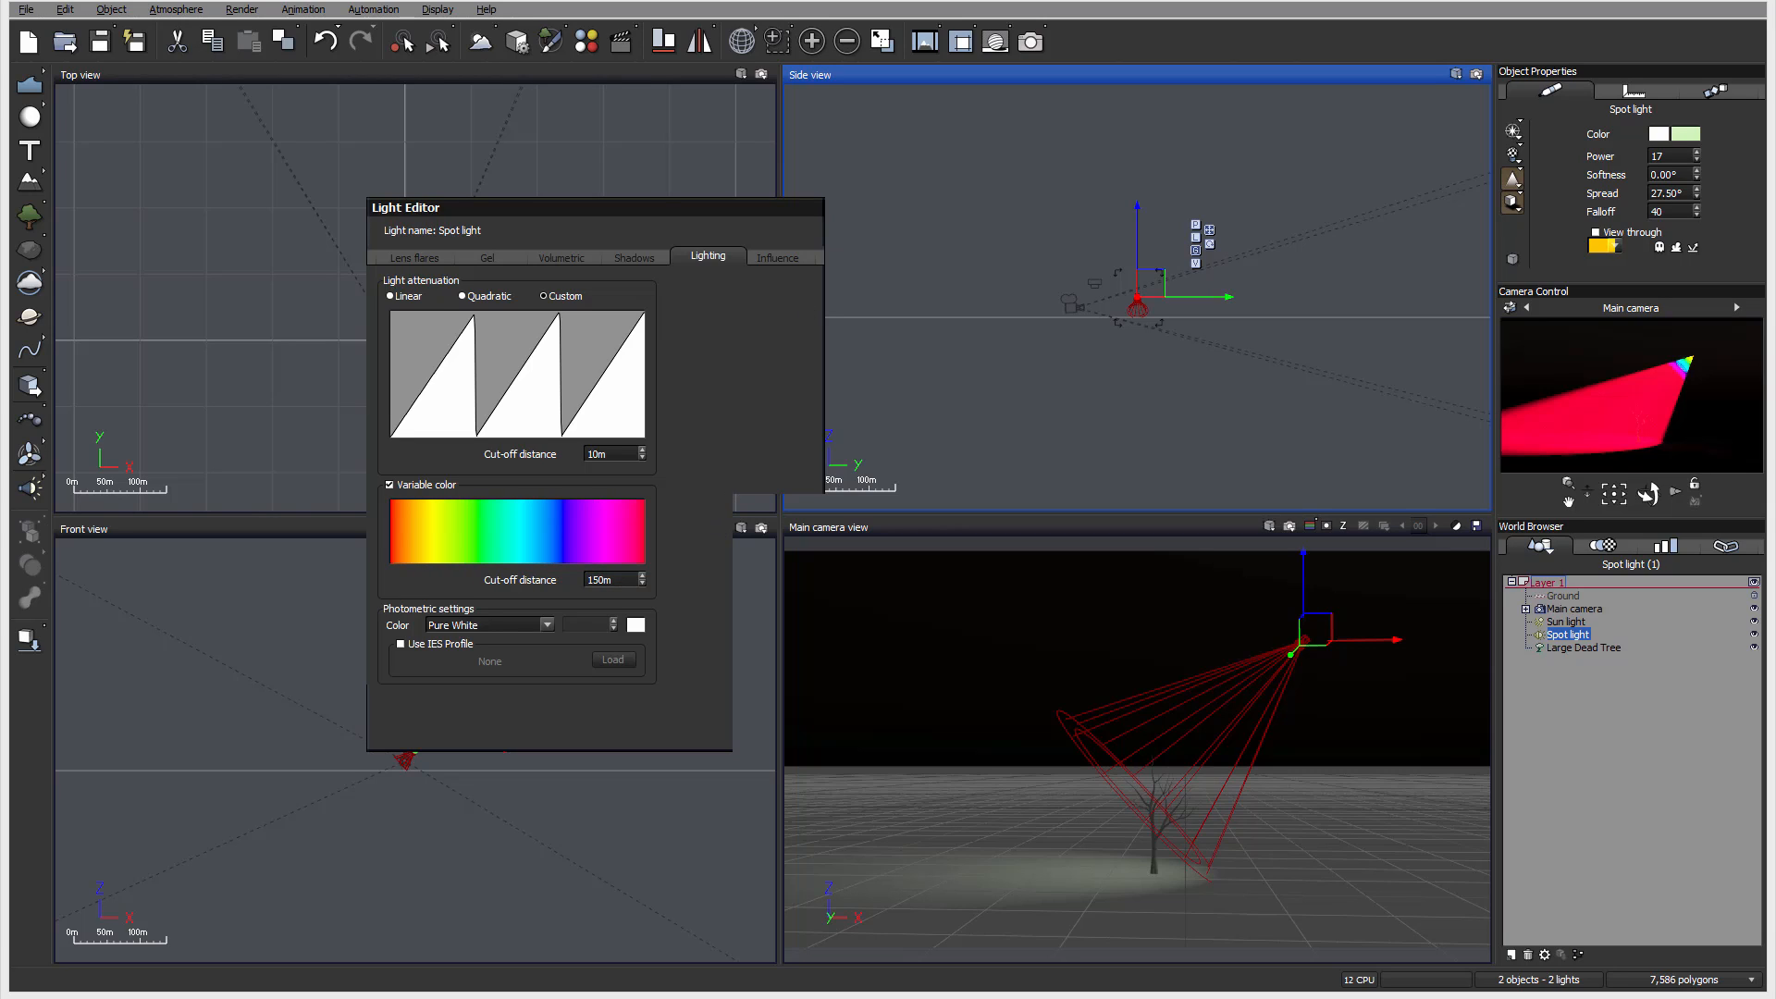
drag(597, 208, 549, 229)
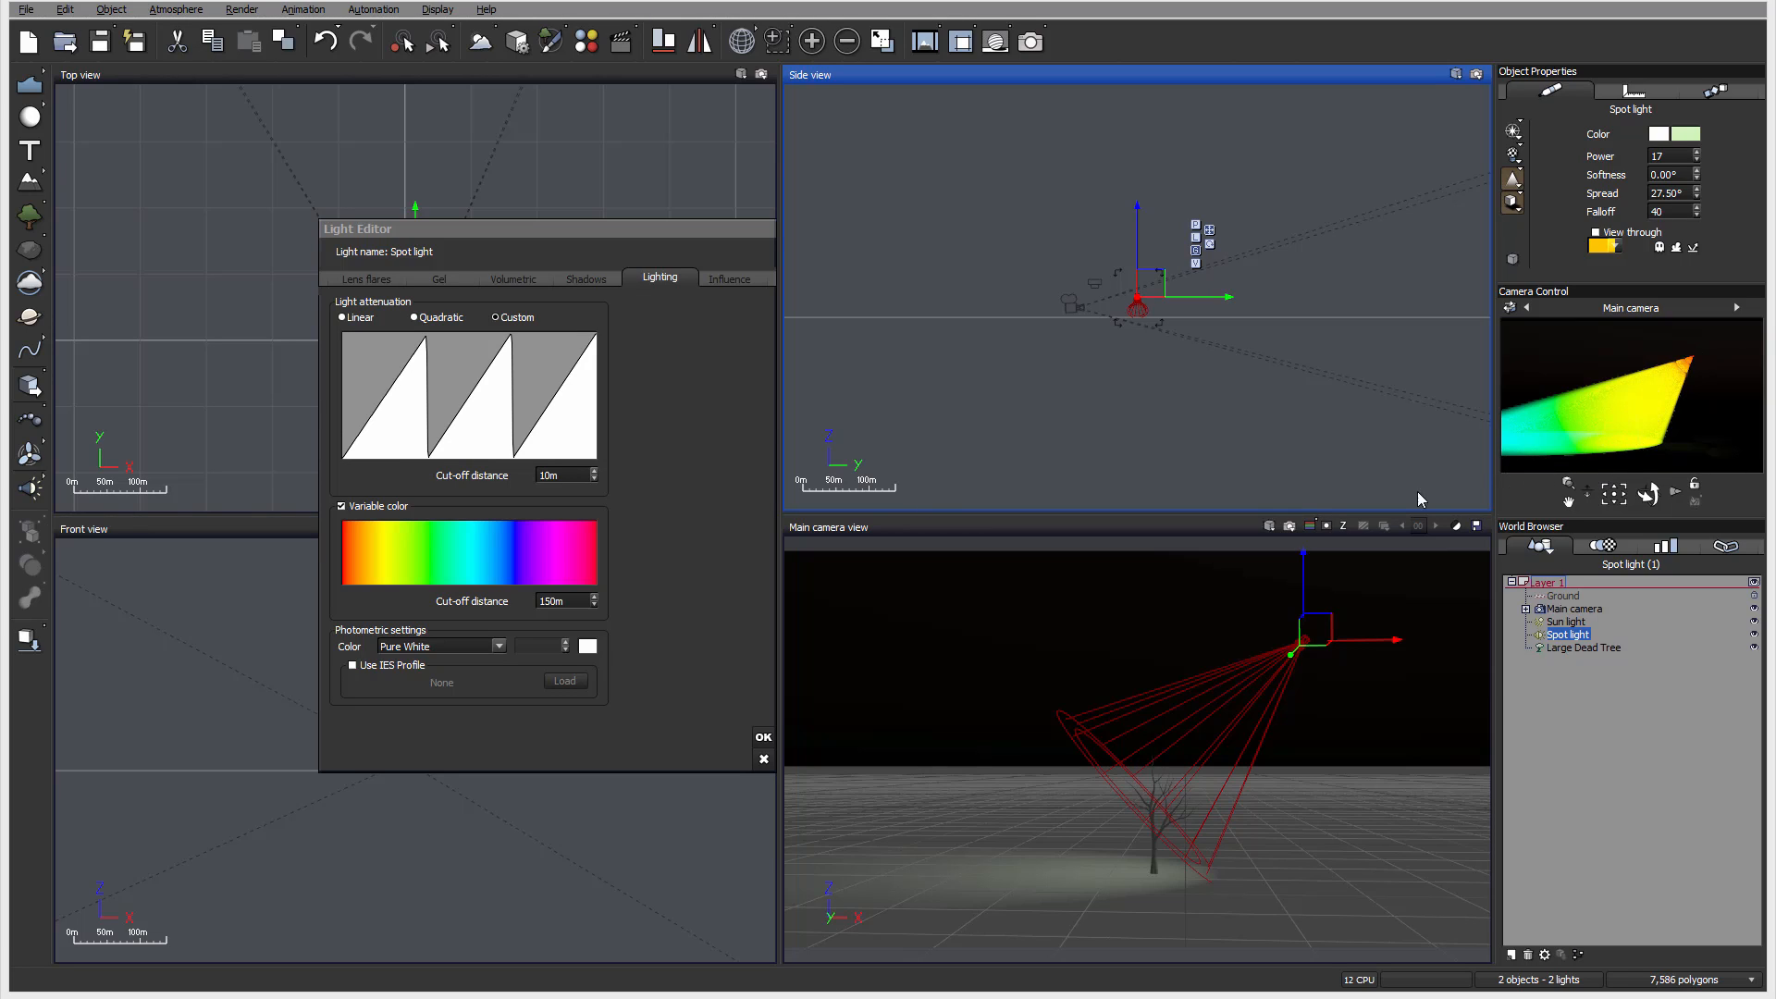
Step: Reshape the spot light's attenuation profile into a curve falling from full intensity to zero at about two thirds of the distance
right_click(535, 427)
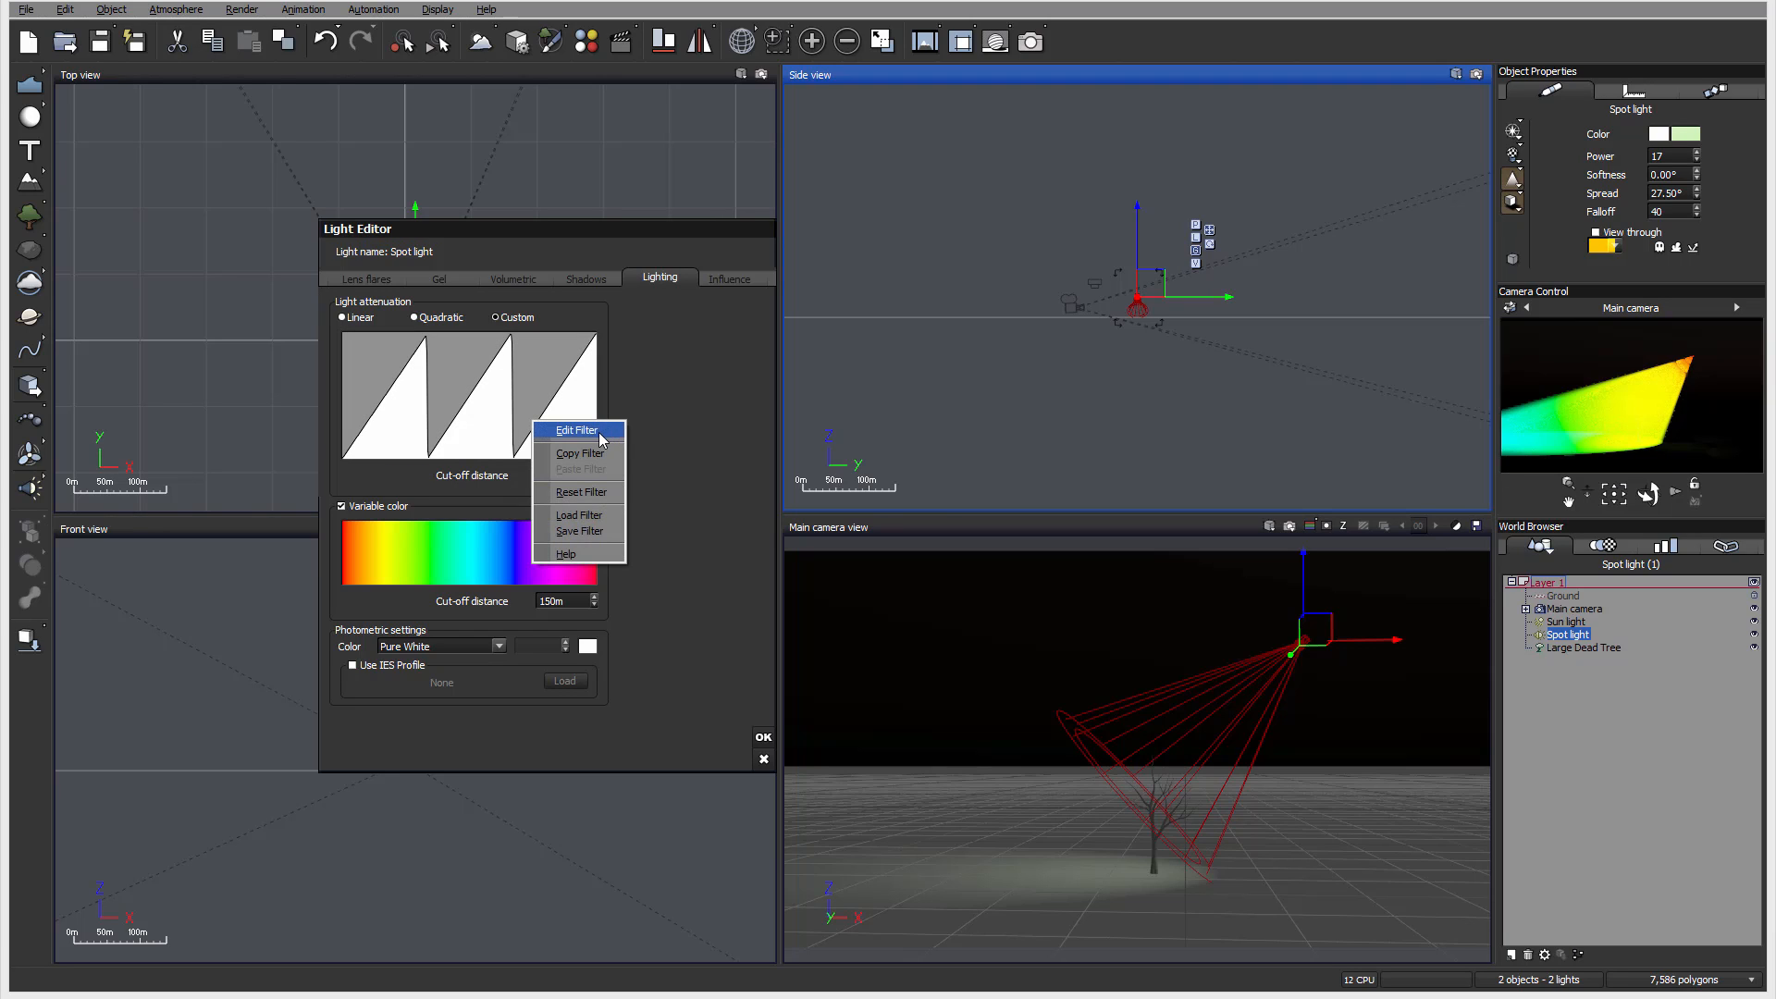
click(574, 433)
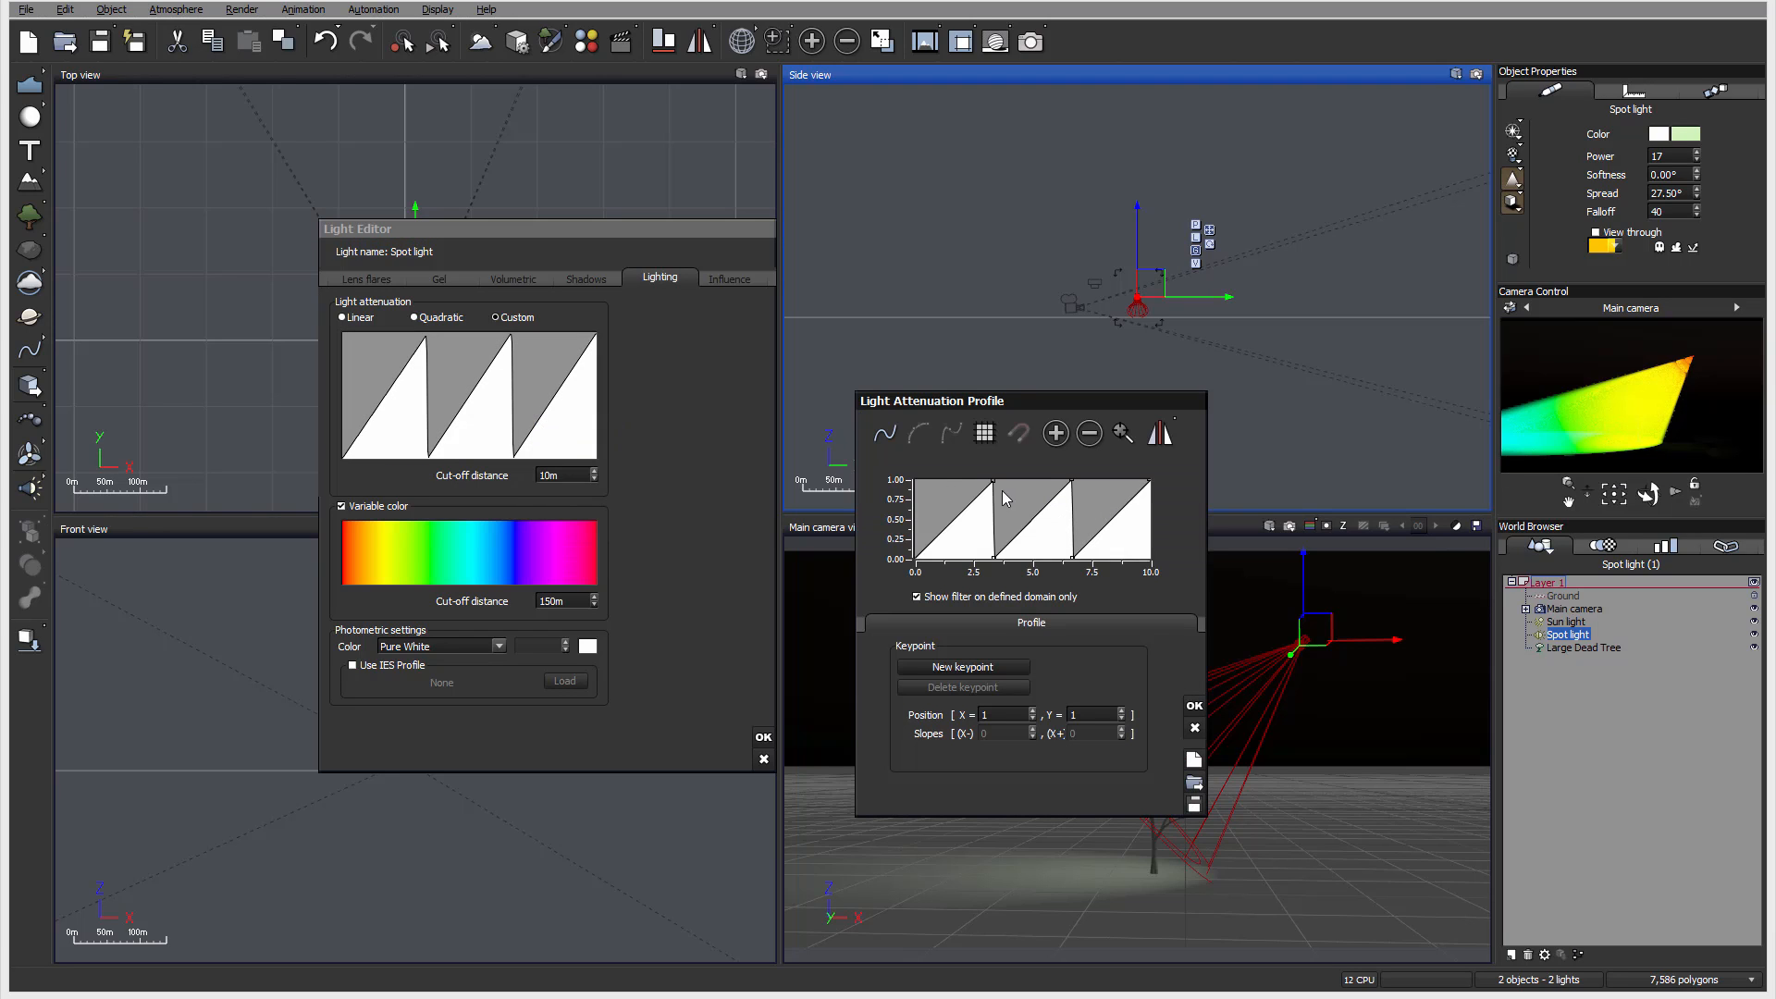
drag(993, 480, 820, 453)
drag(995, 558, 1040, 512)
drag(1152, 482, 1152, 560)
click(1194, 706)
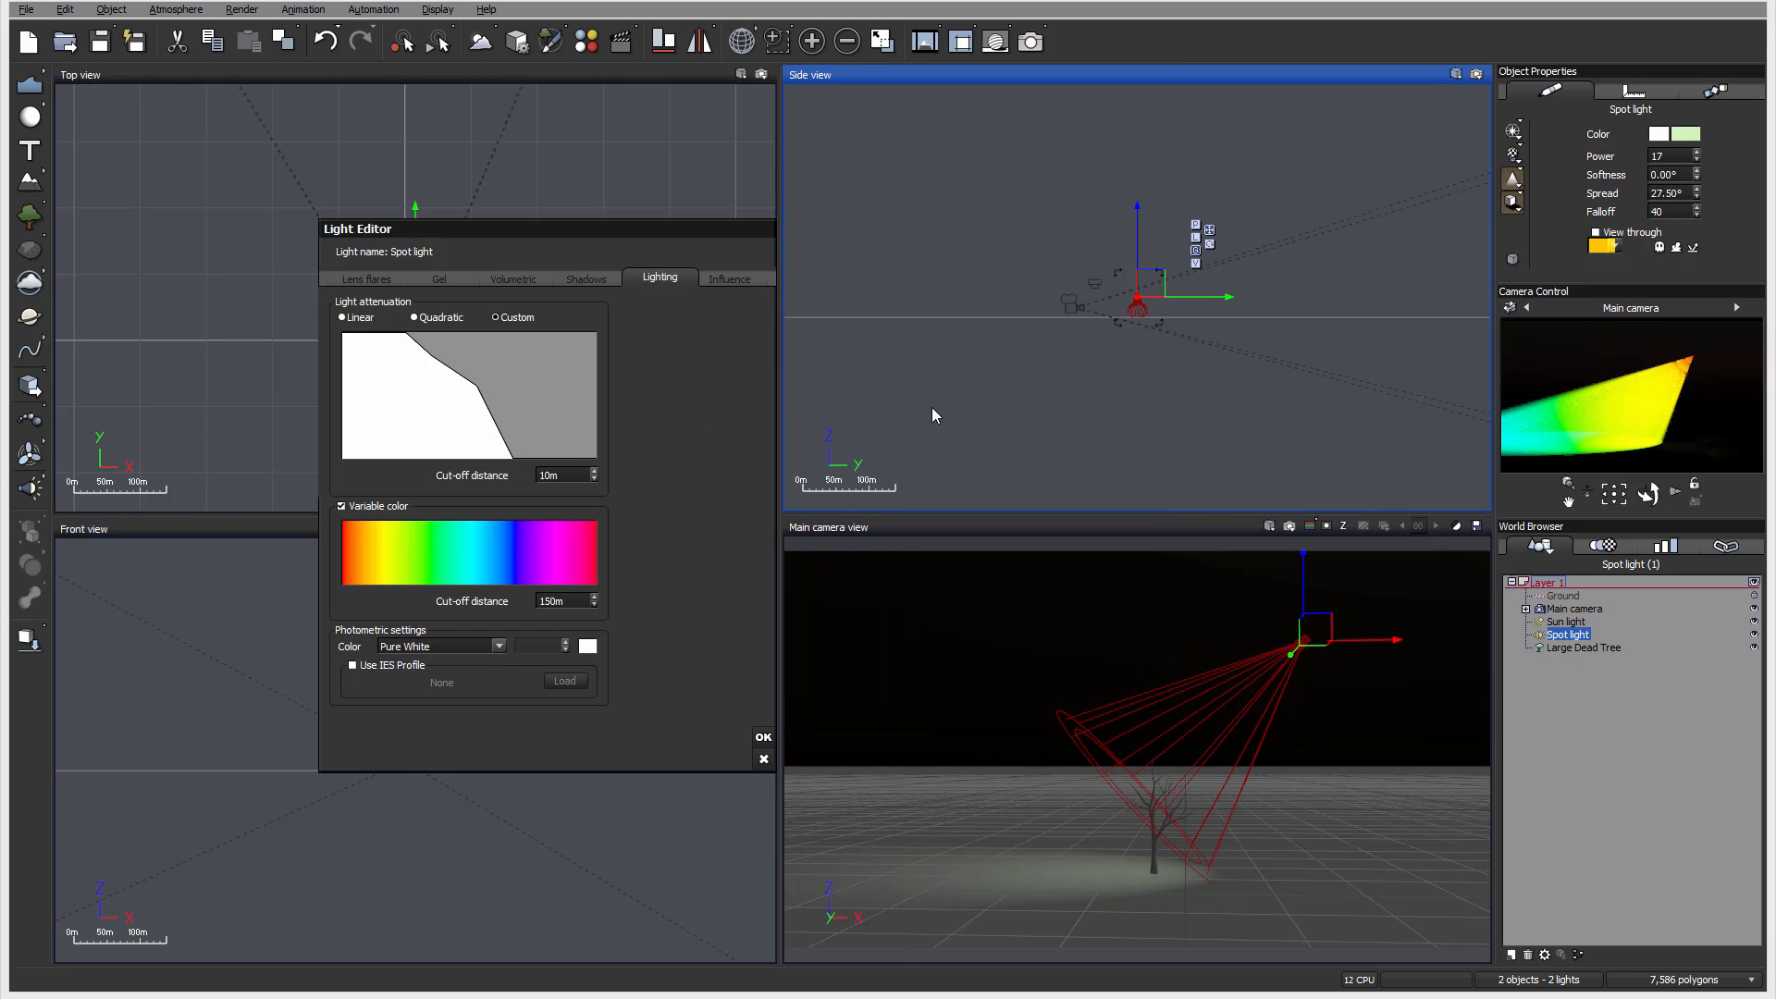
click(1694, 370)
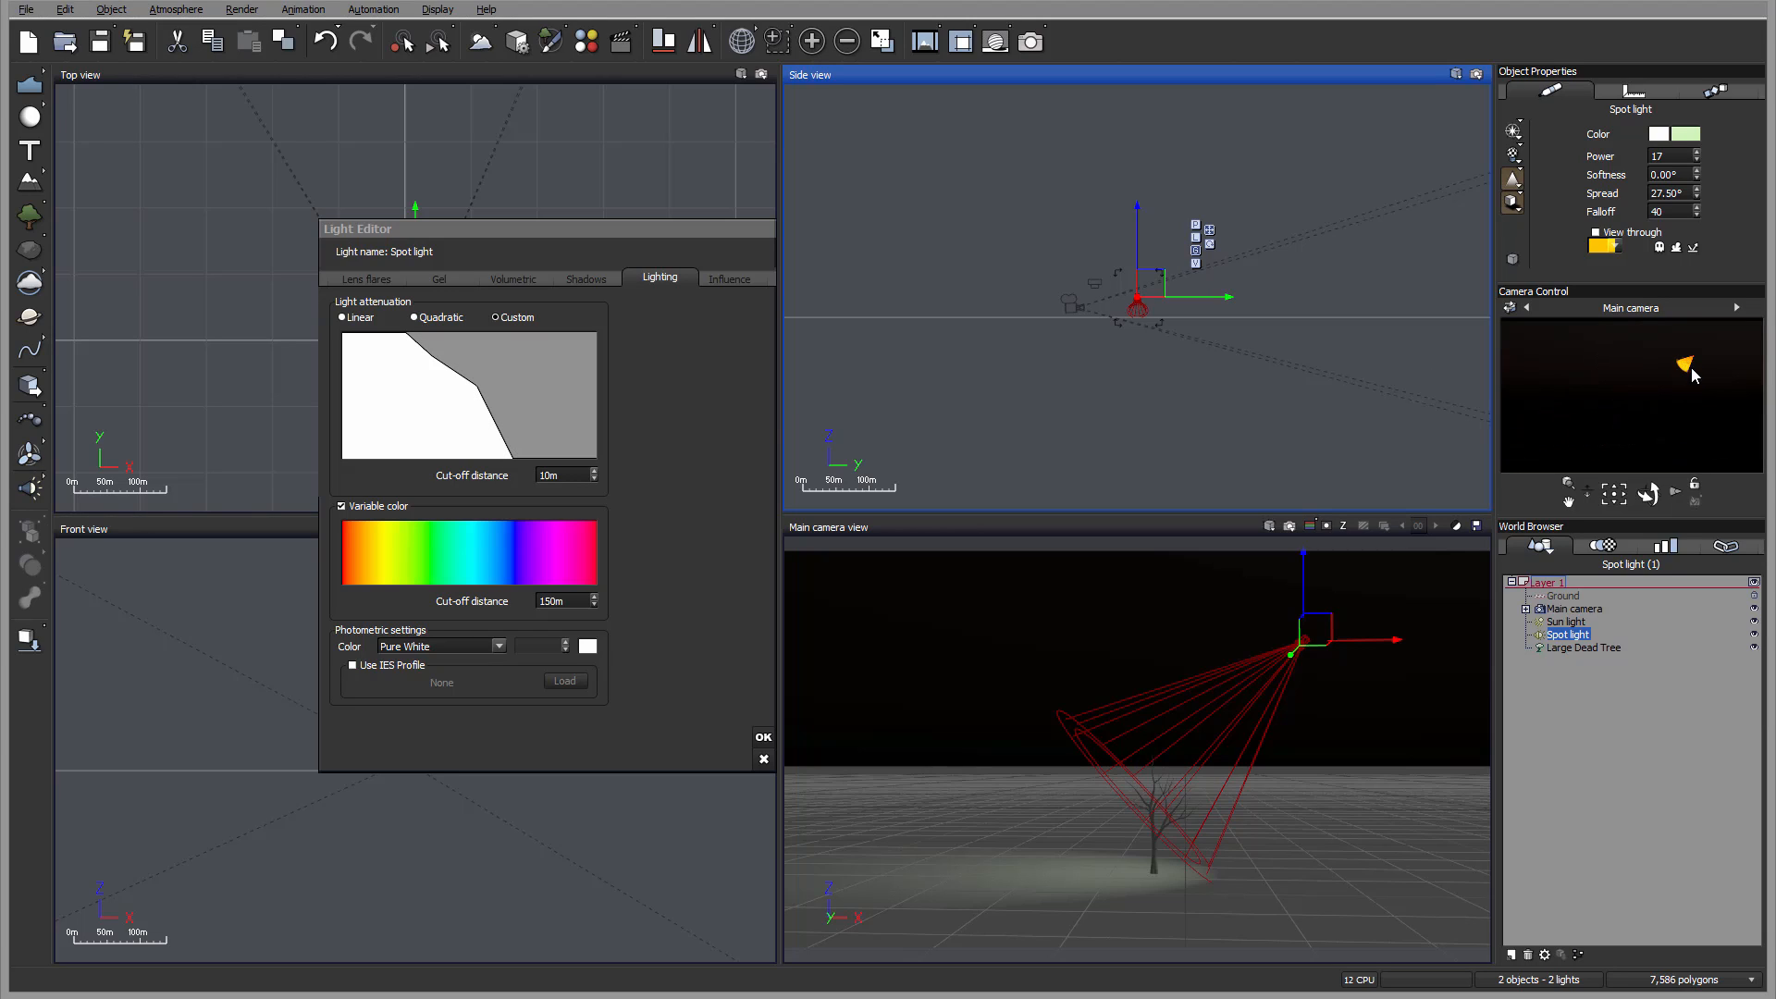
Step: Set the spot light's attenuation cut-off distance to 100 m
click(547, 475)
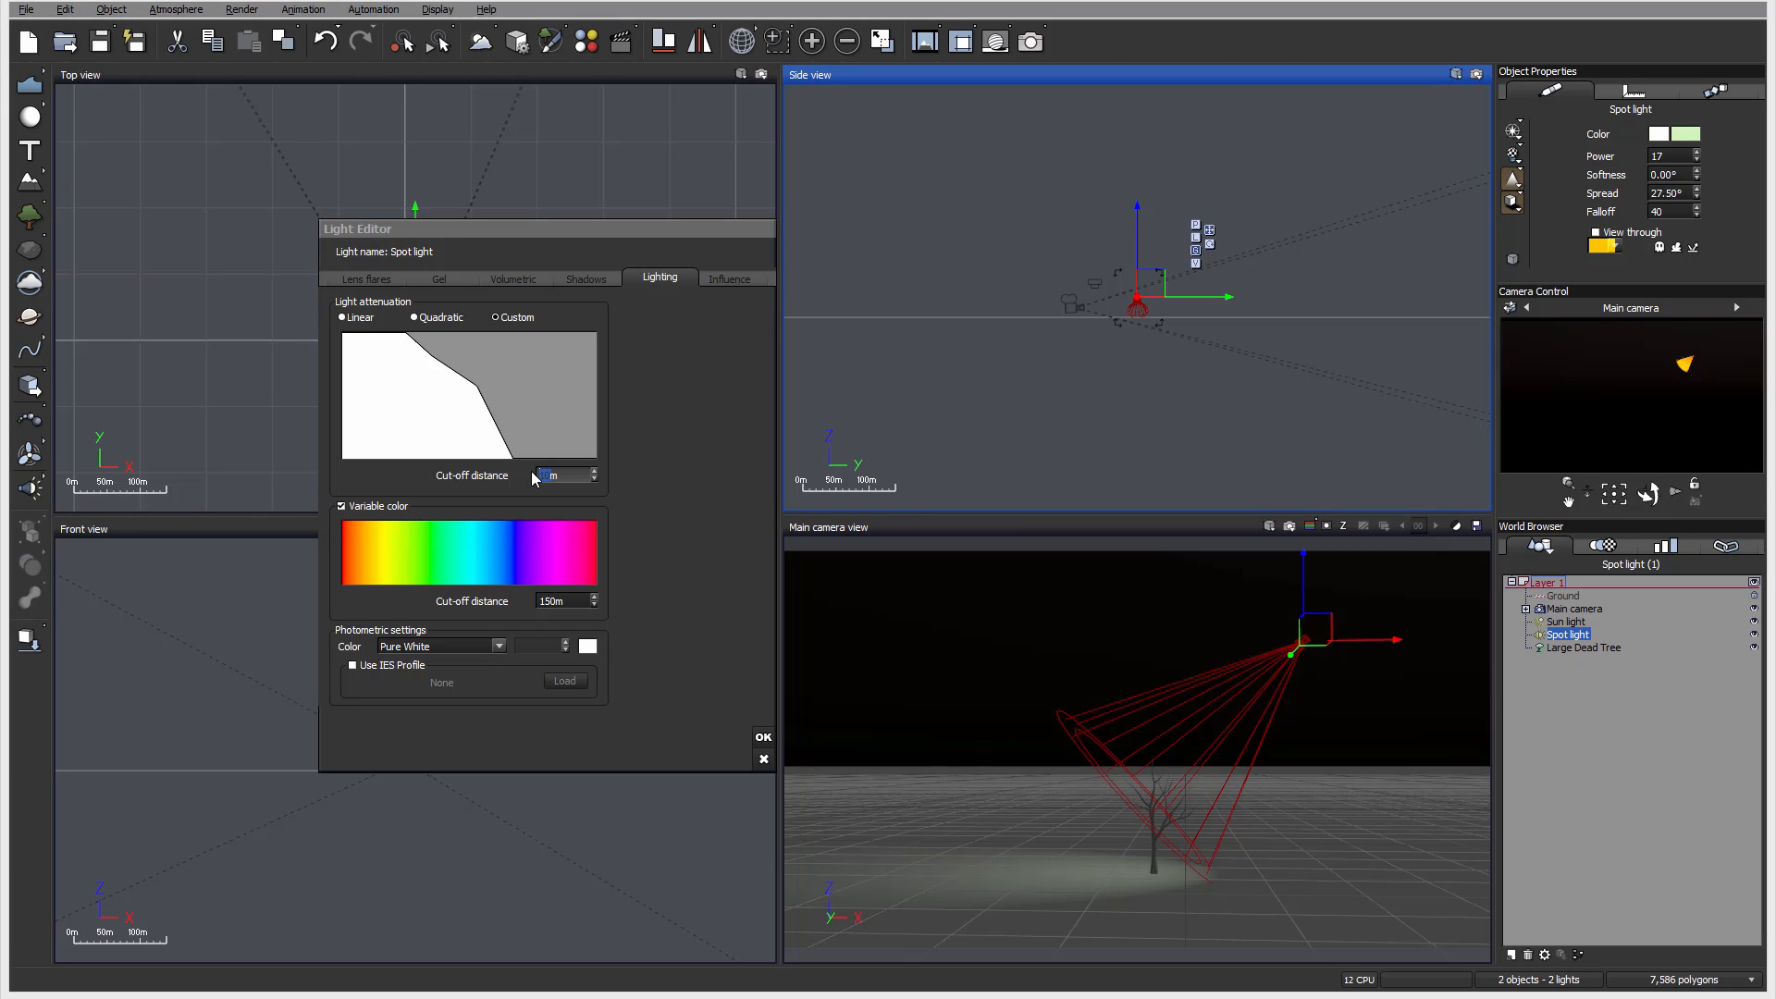
key(BackSpace)
text(00)
key(Return)
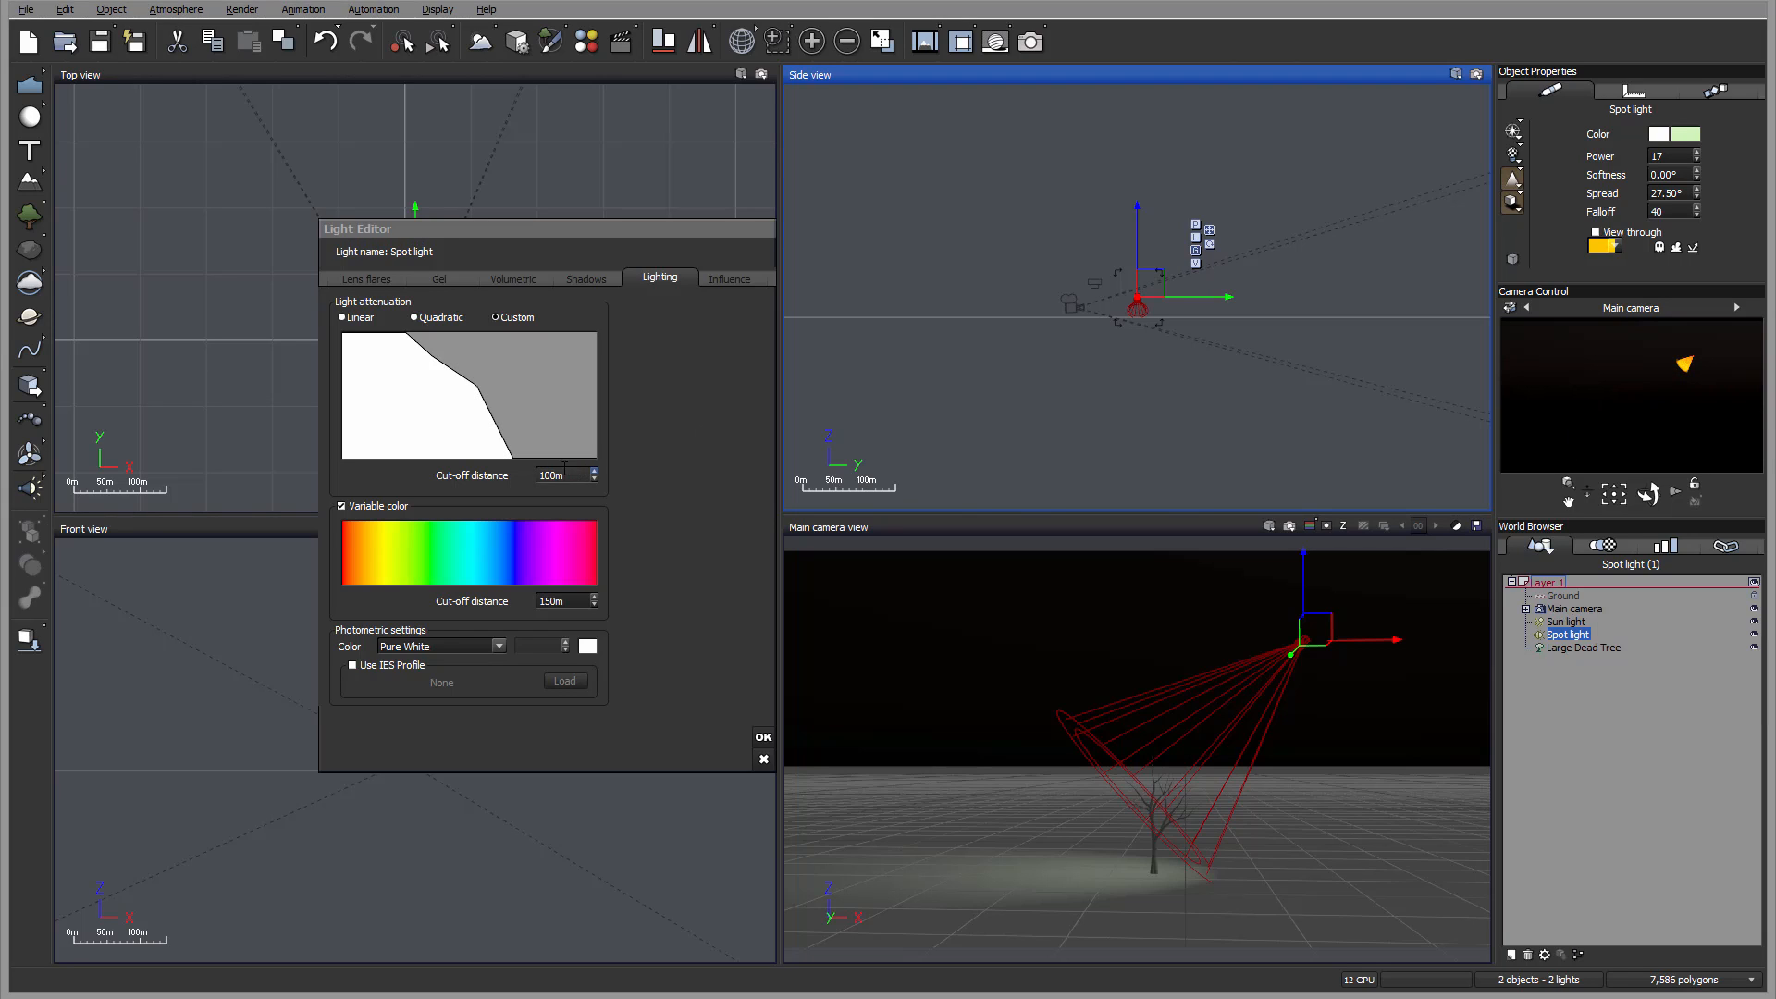
Step: Stretch the attenuation curve's descent so it reaches zero near the 100 m end, and refresh the camera preview
click(525, 421)
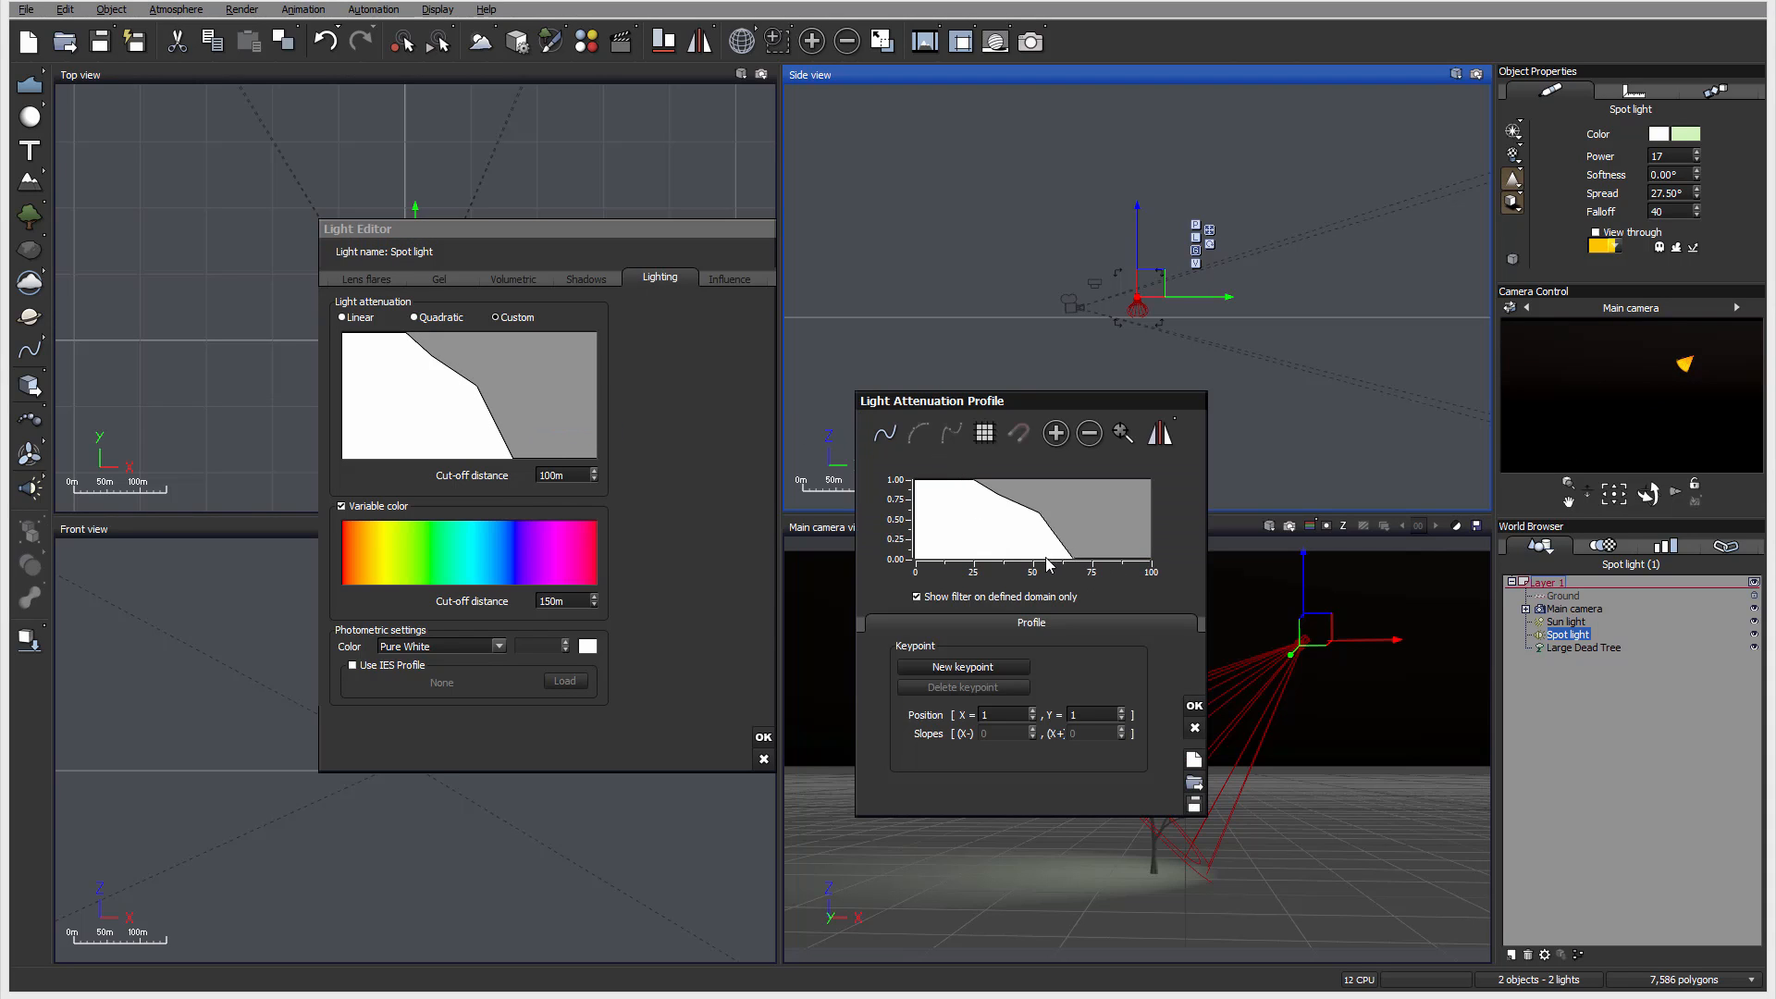
drag(1070, 557, 1086, 508)
click(1121, 543)
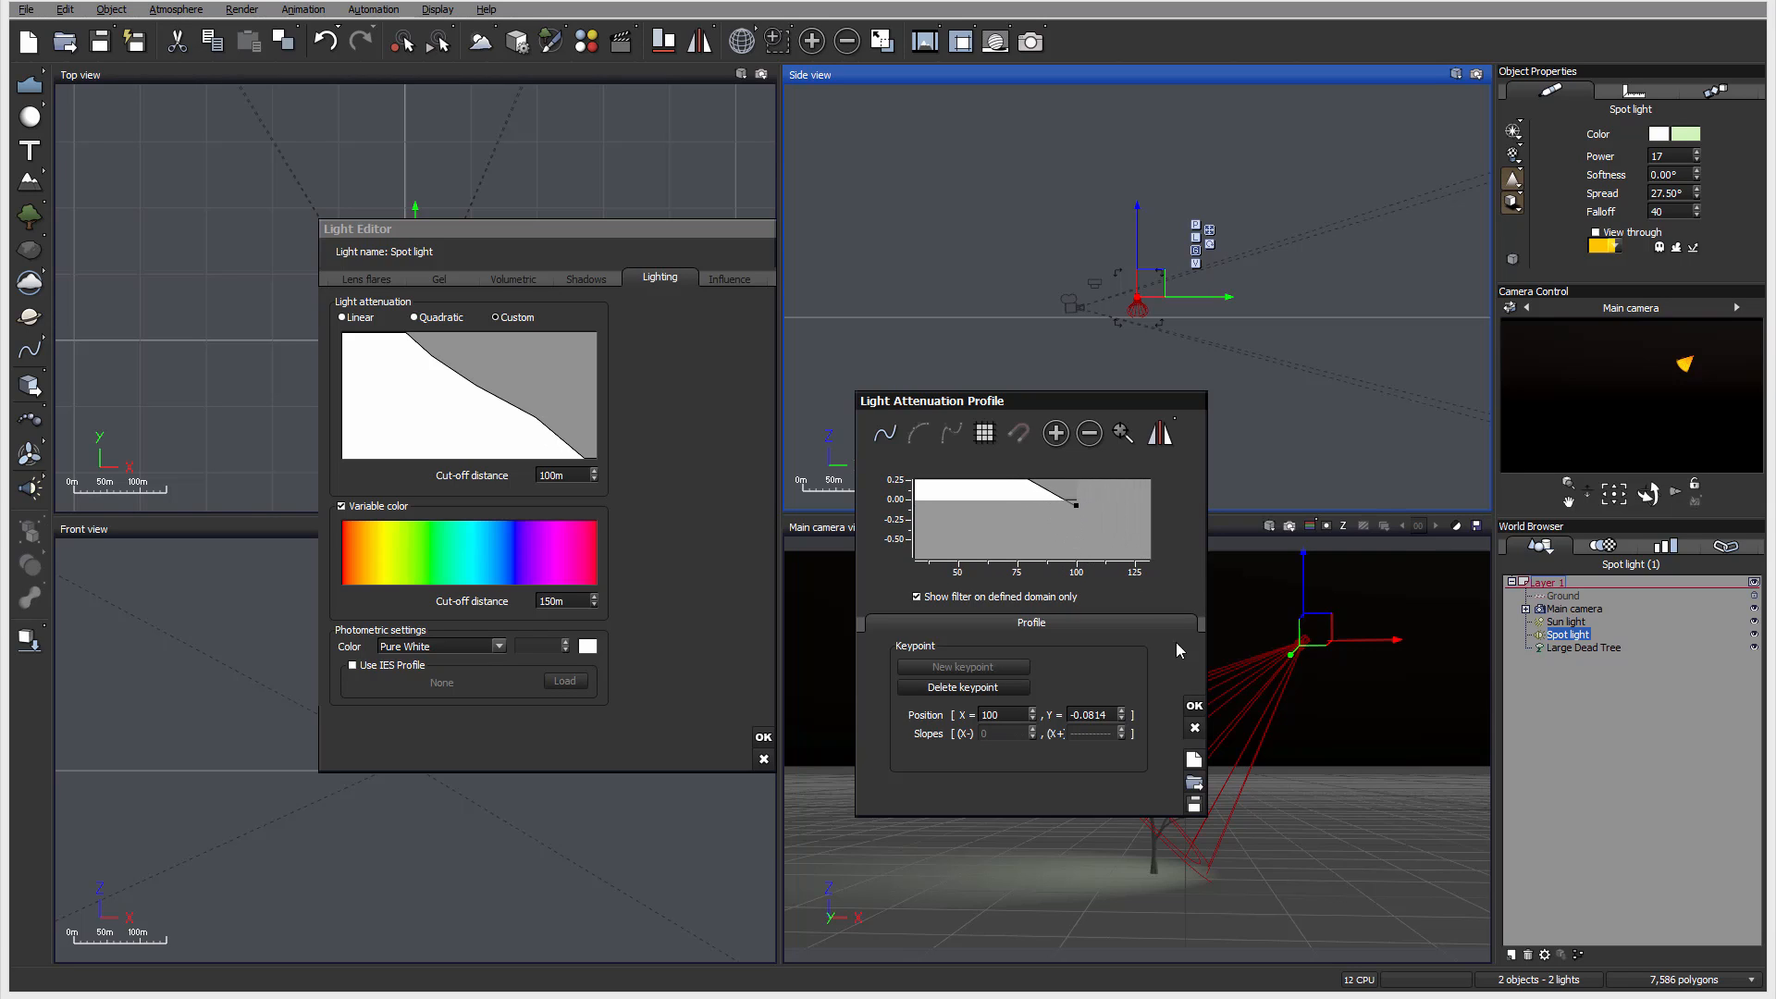
click(1194, 707)
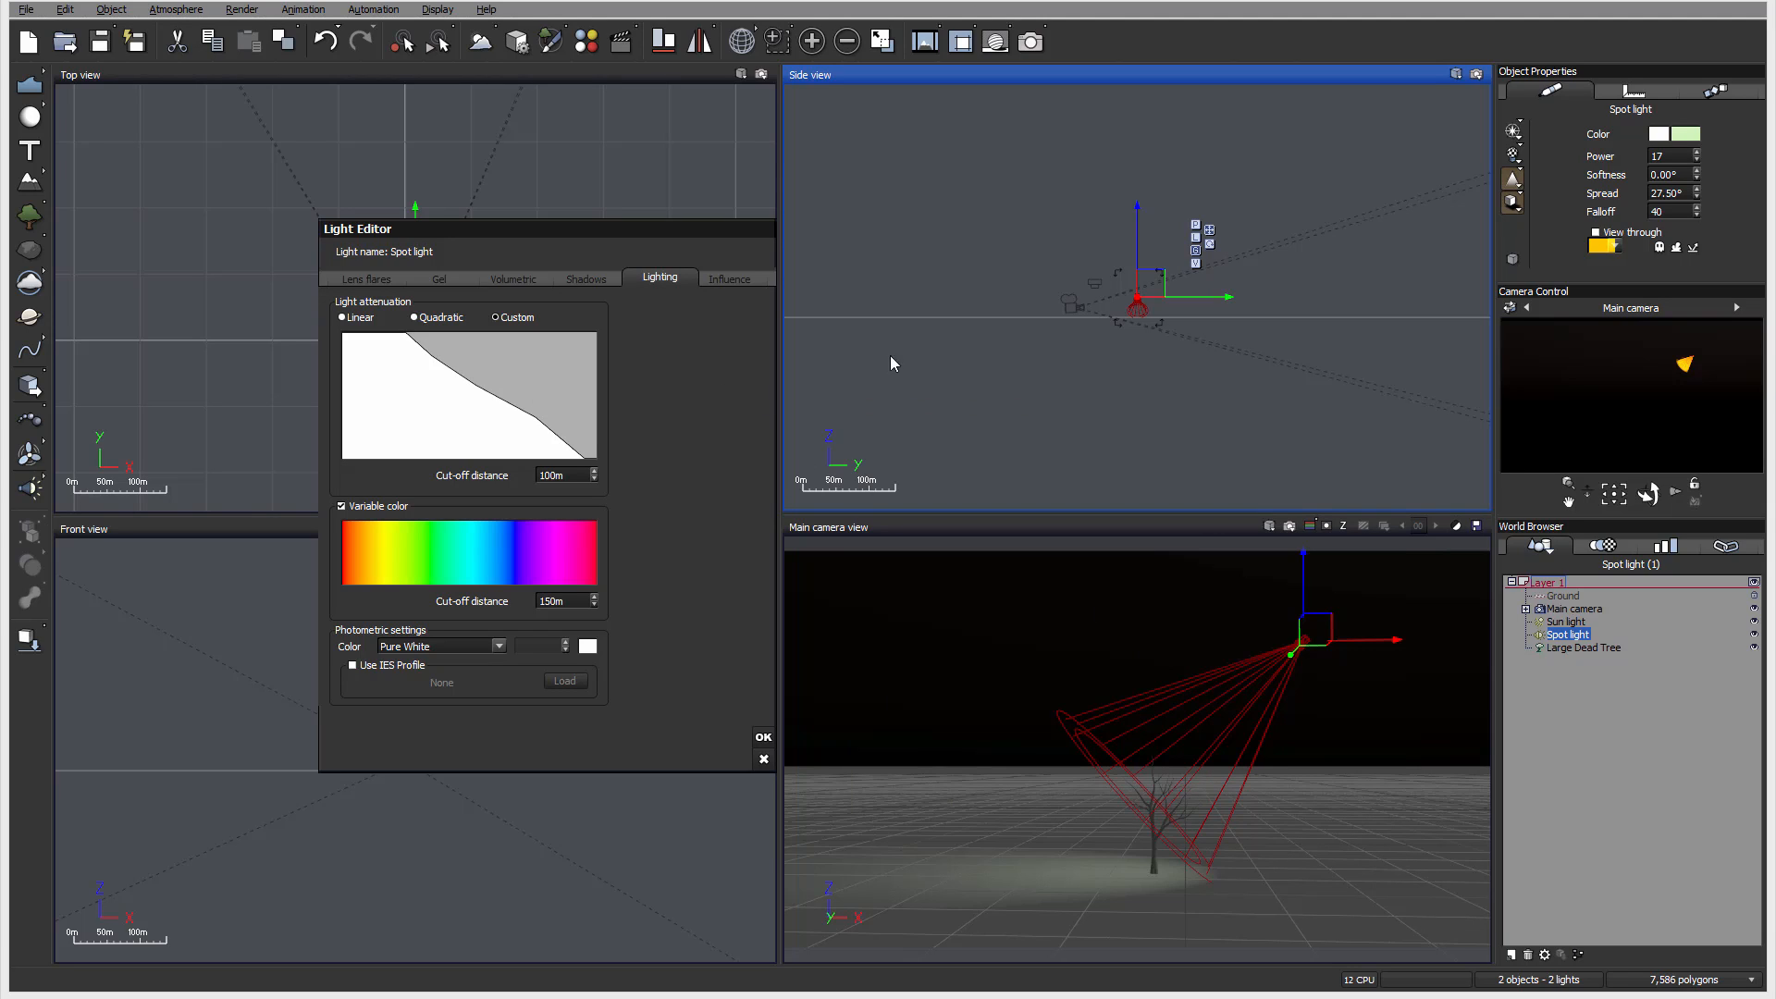
click(1617, 352)
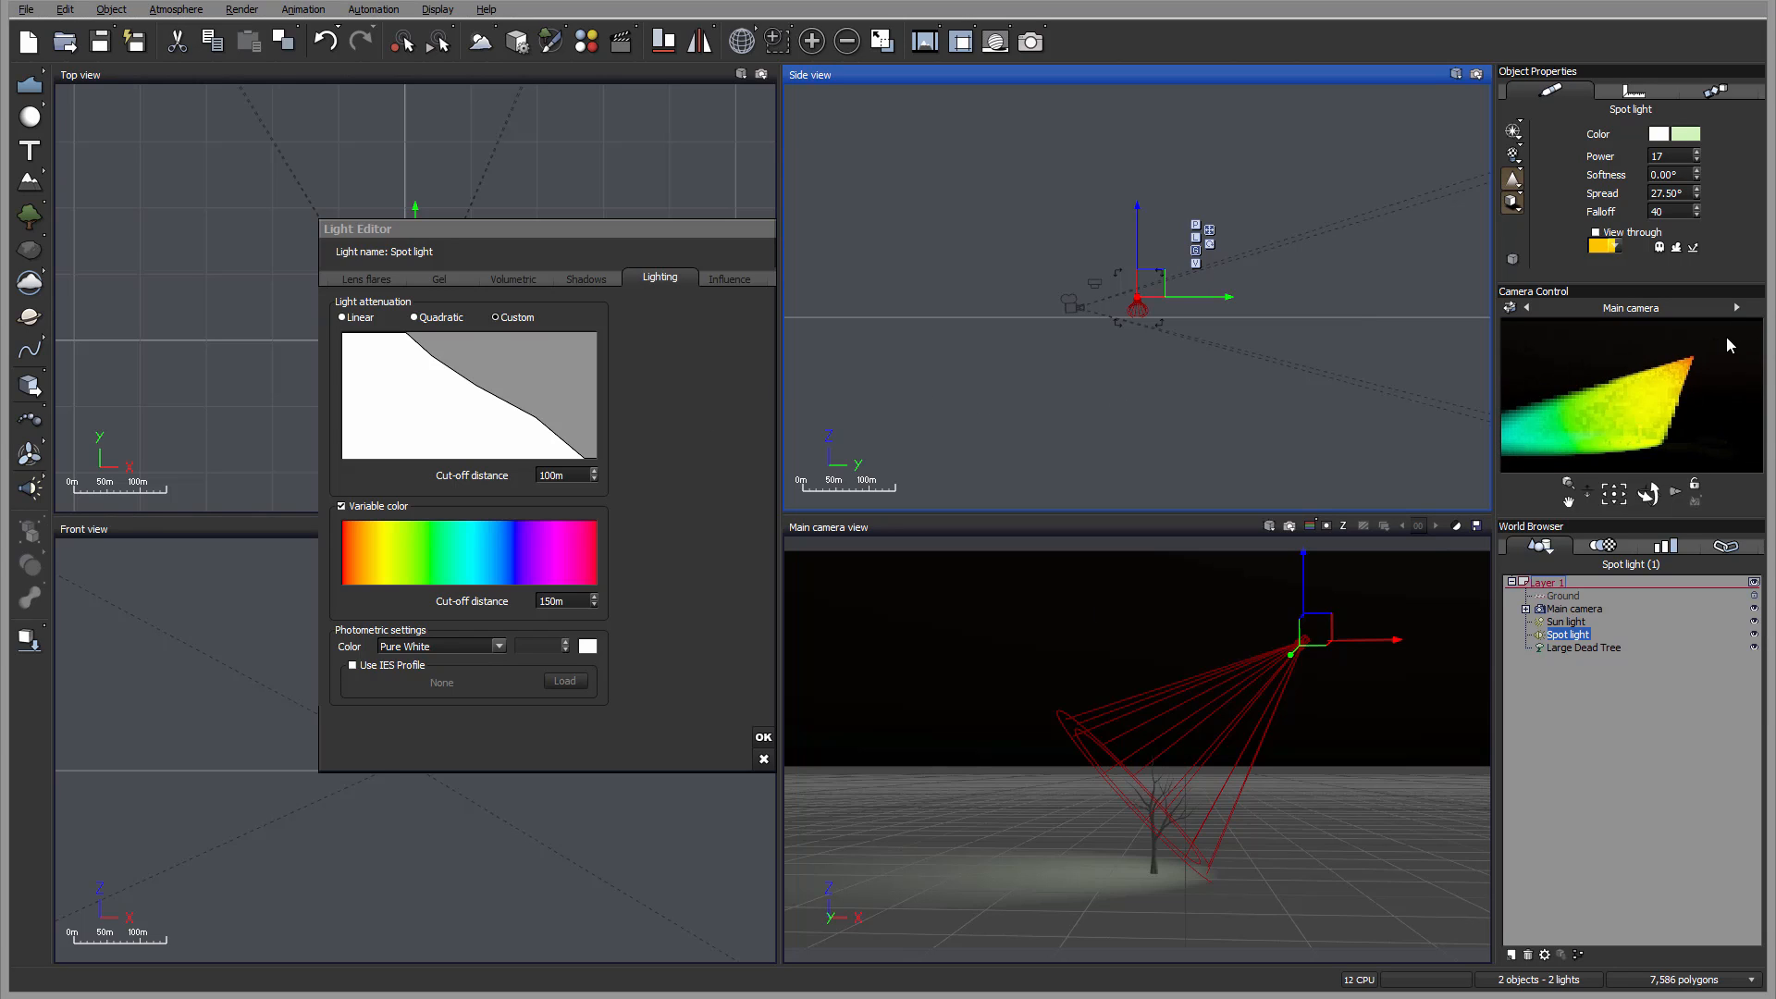
Step: Disable the spot light's variable color and reset its attenuation filter to the default curve
right_click(493, 395)
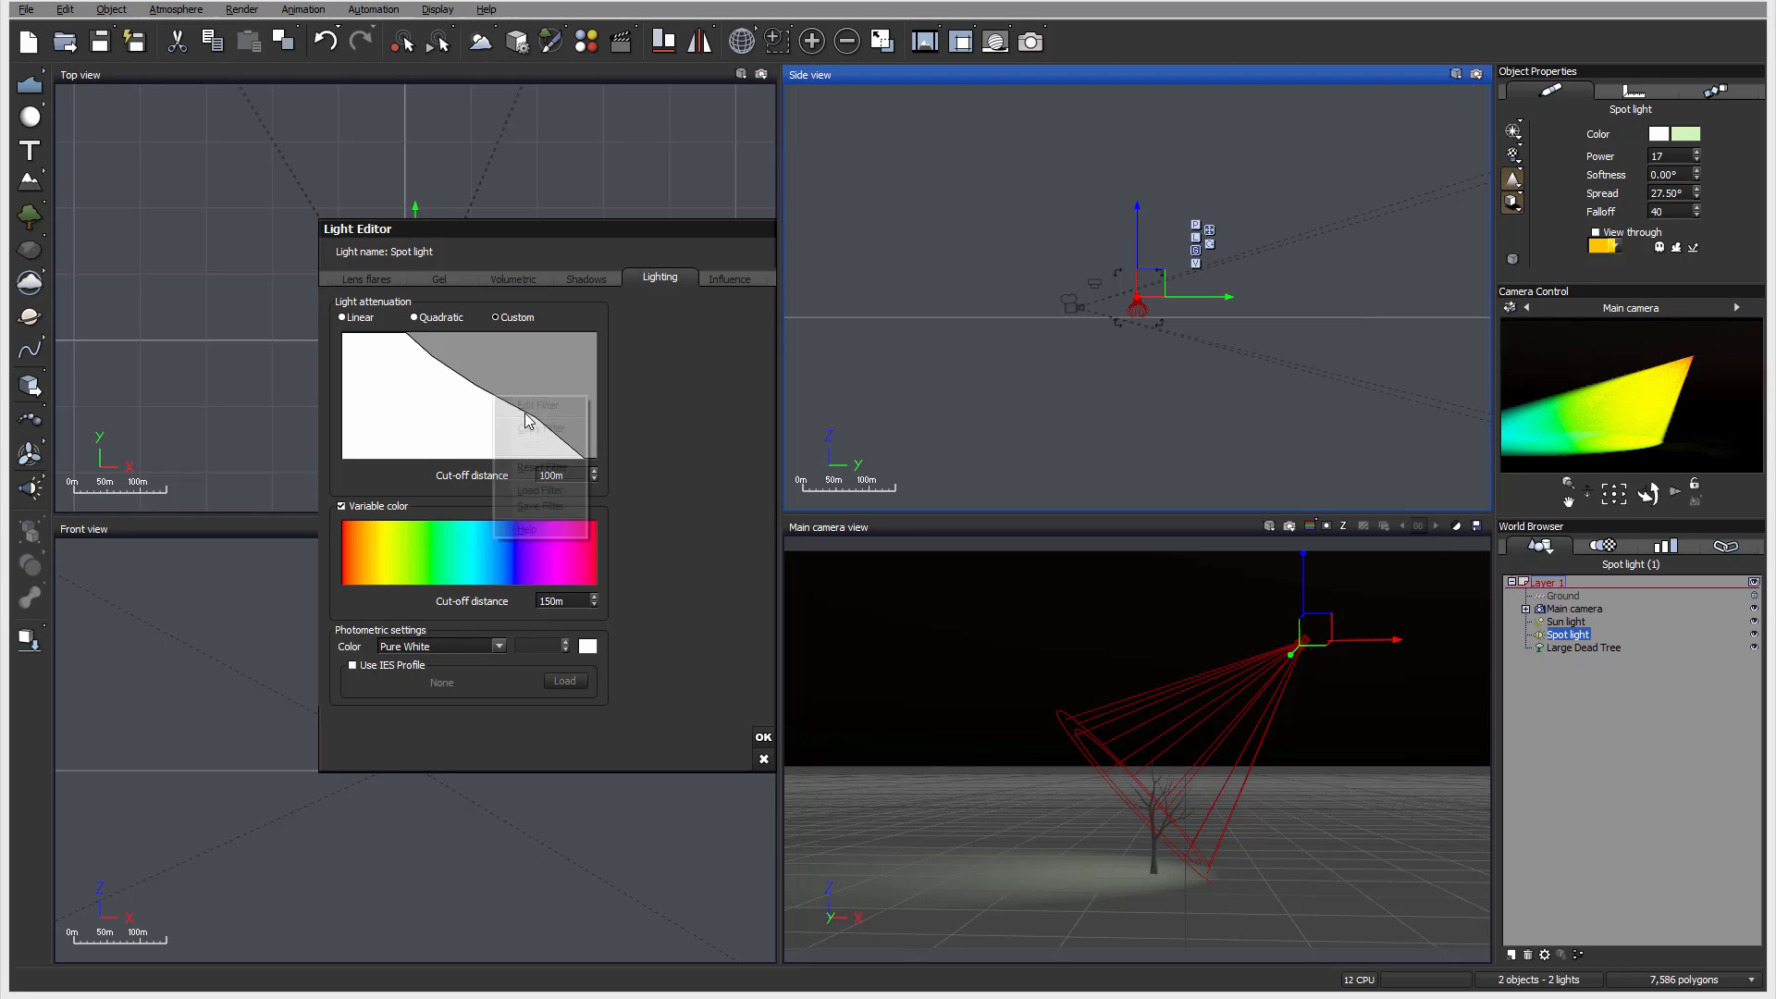
click(634, 362)
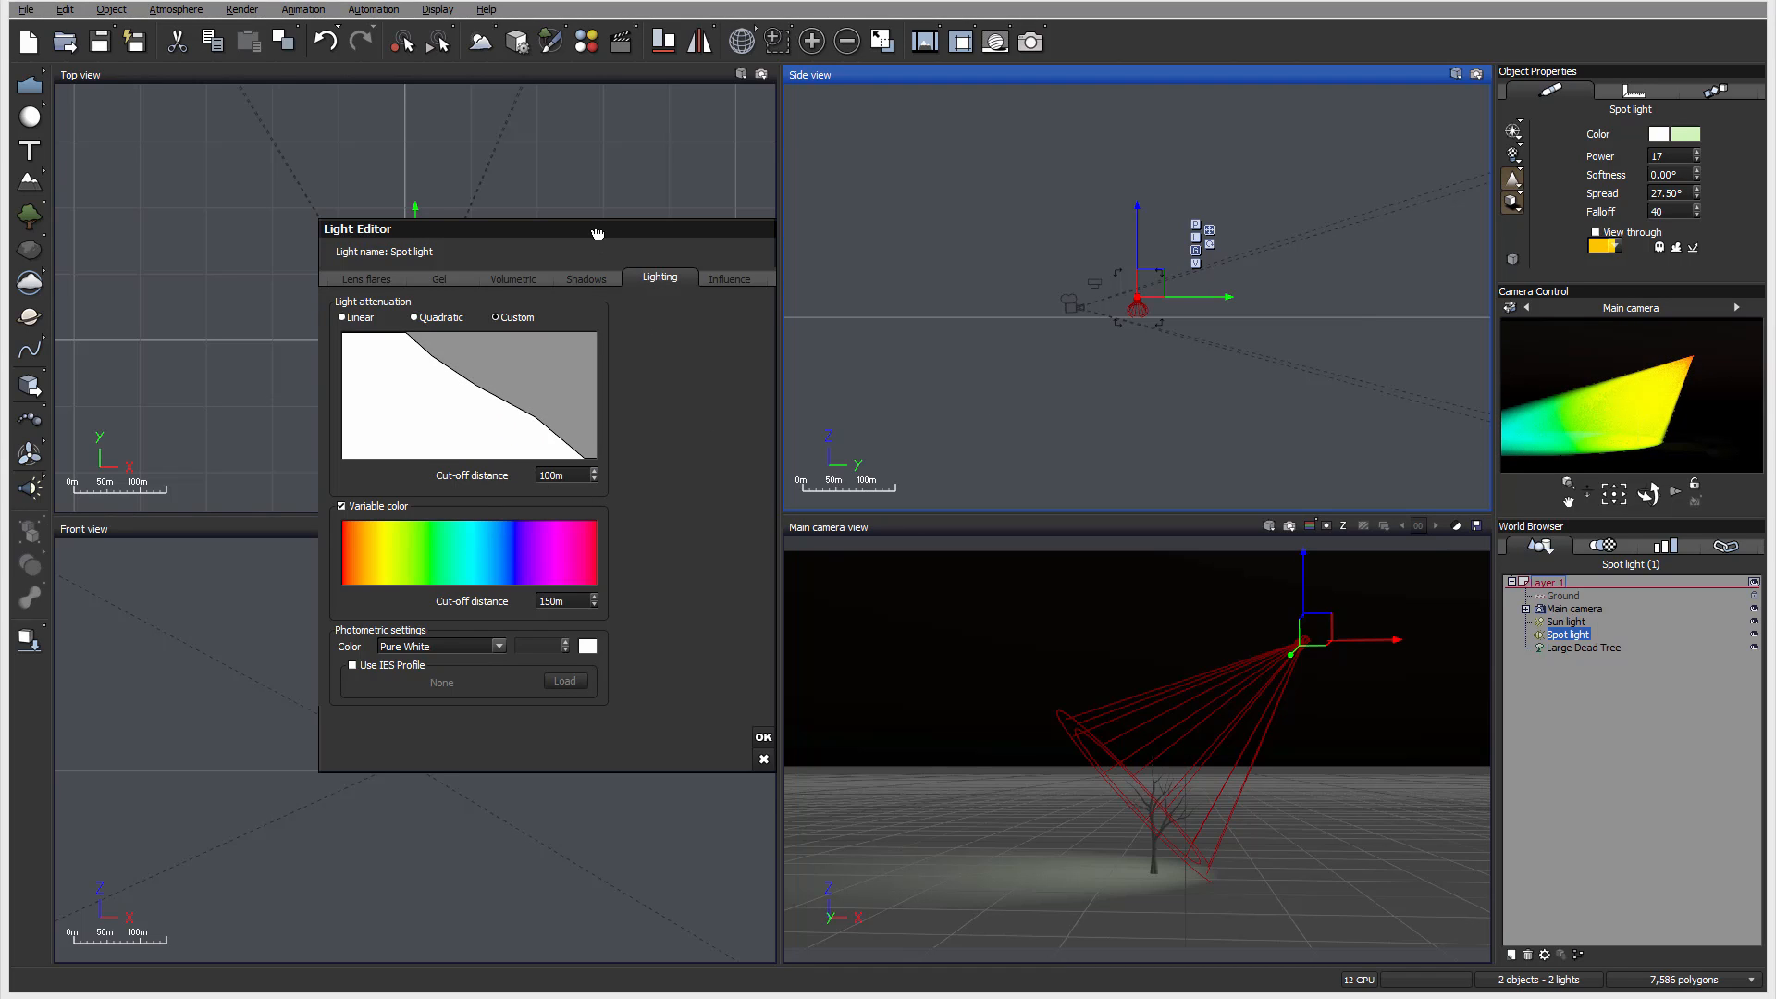
drag(562, 236, 636, 222)
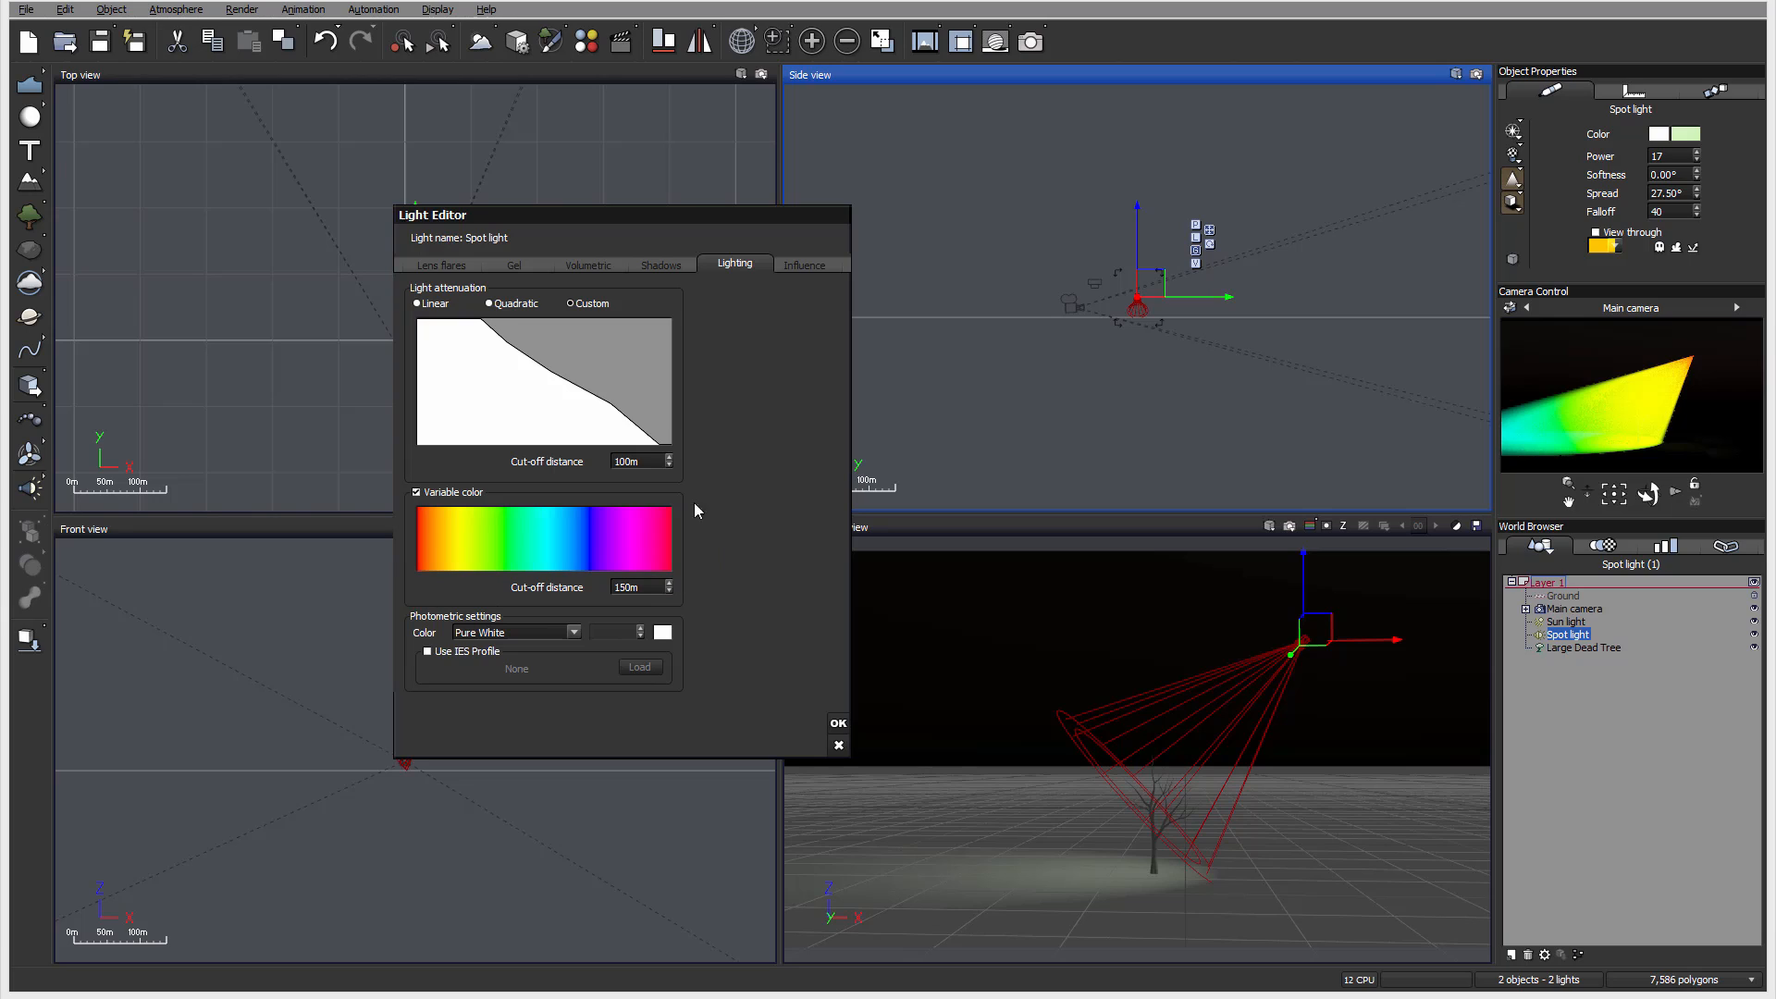
click(416, 492)
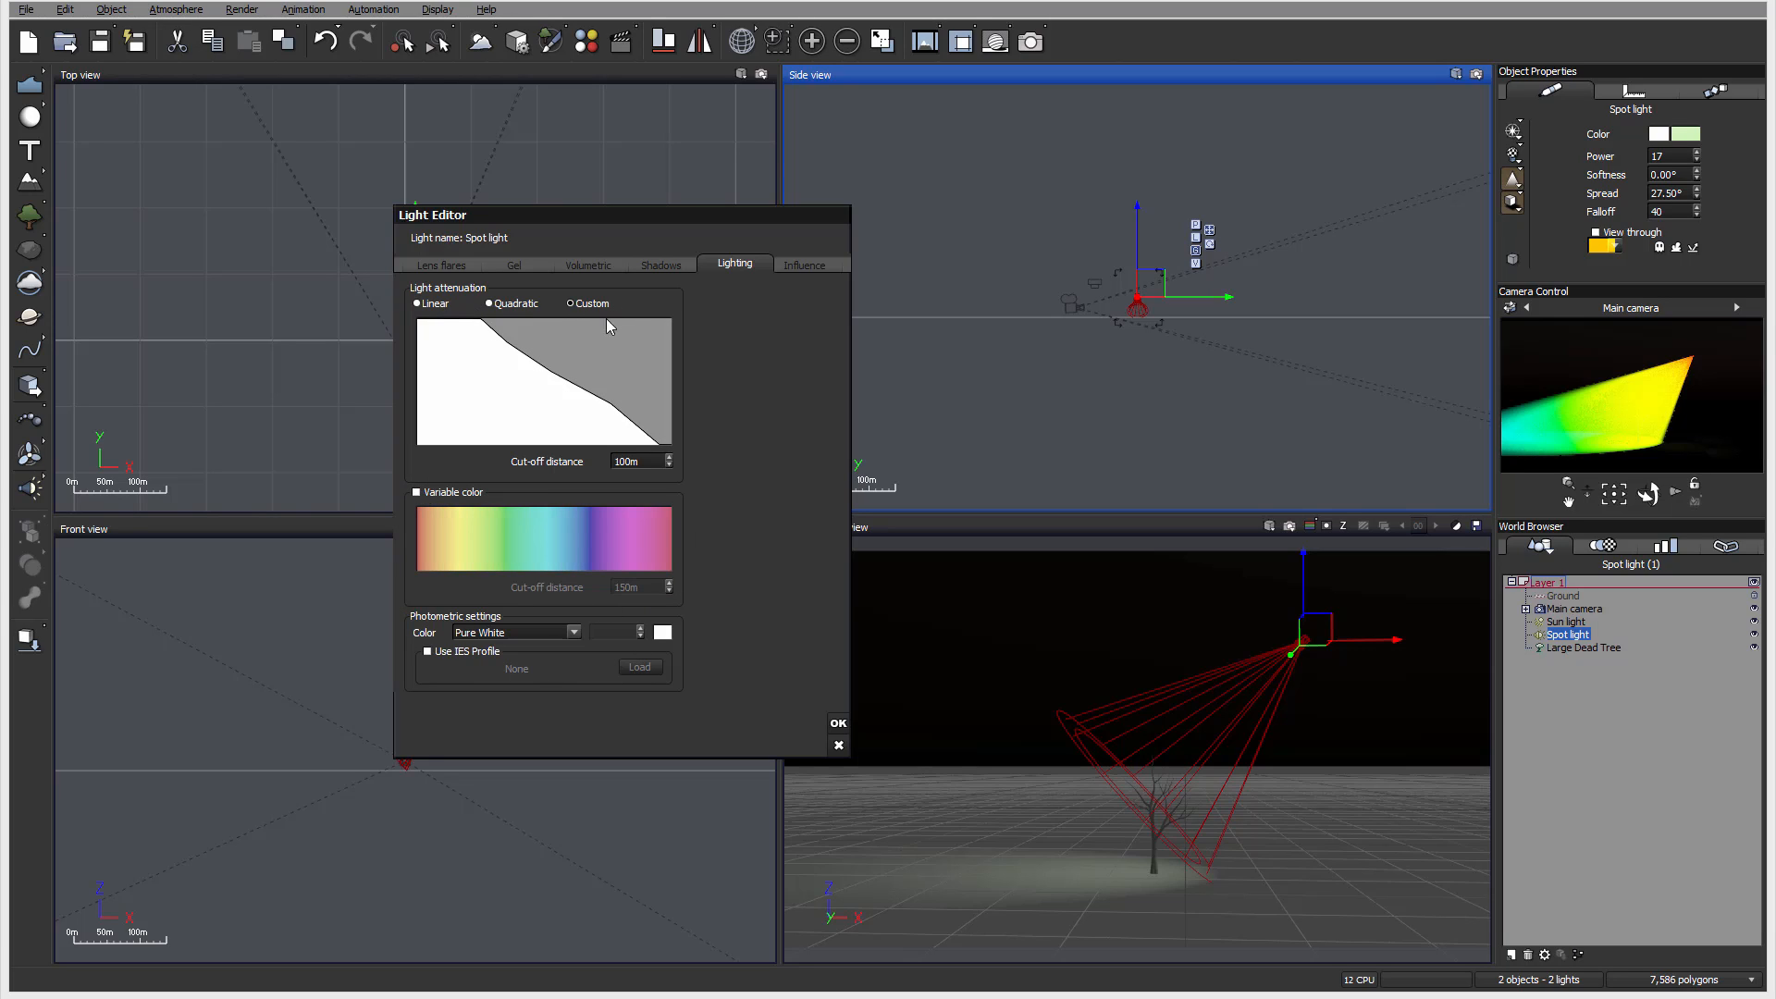
right_click(590, 390)
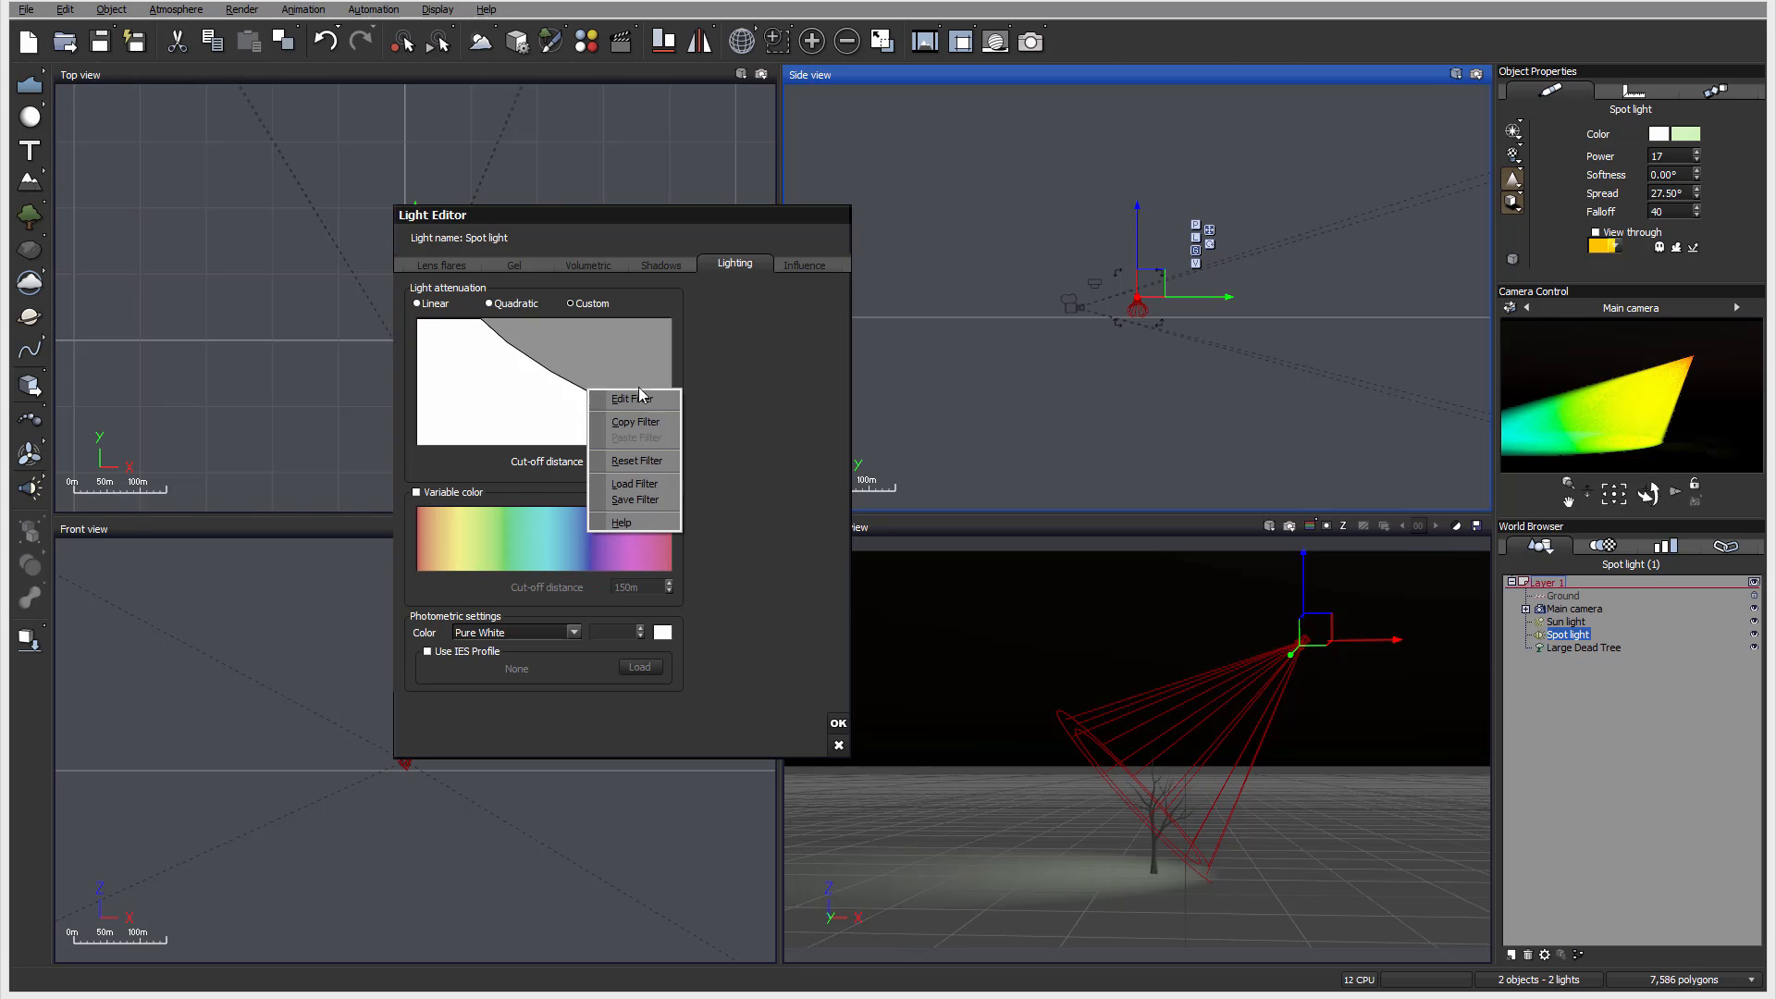
click(636, 460)
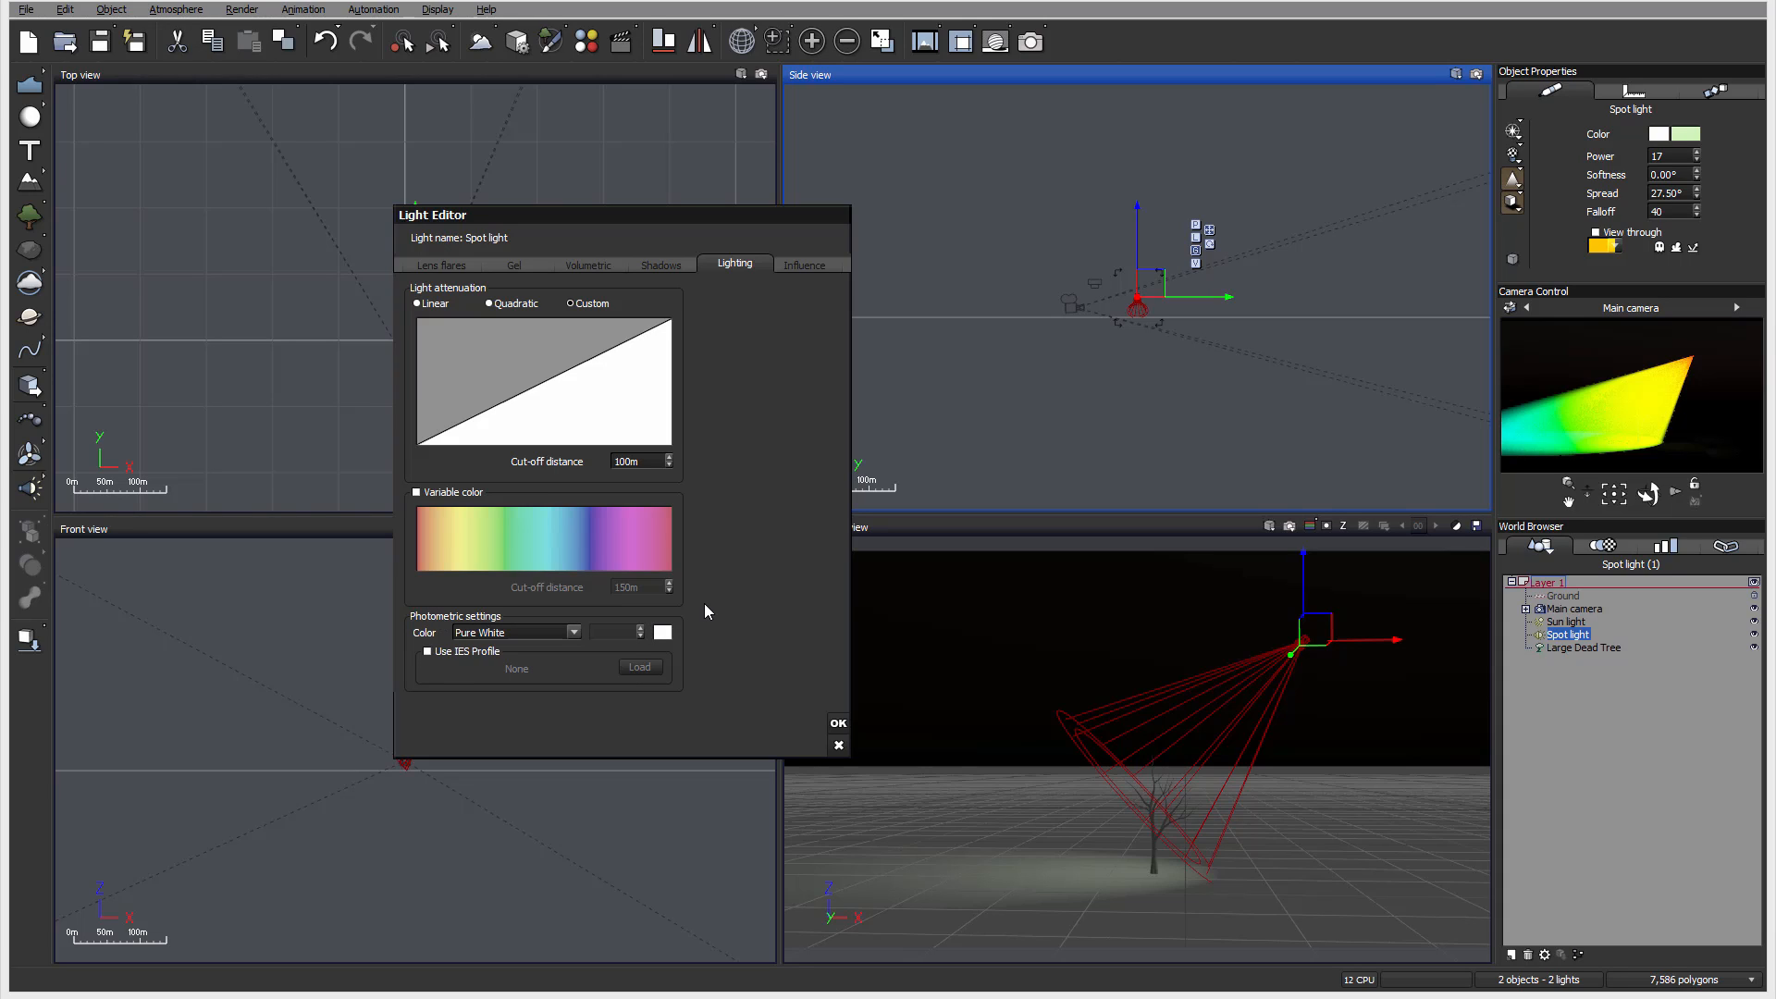
Step: Set the spot light's photometric color to Candle flame
click(574, 633)
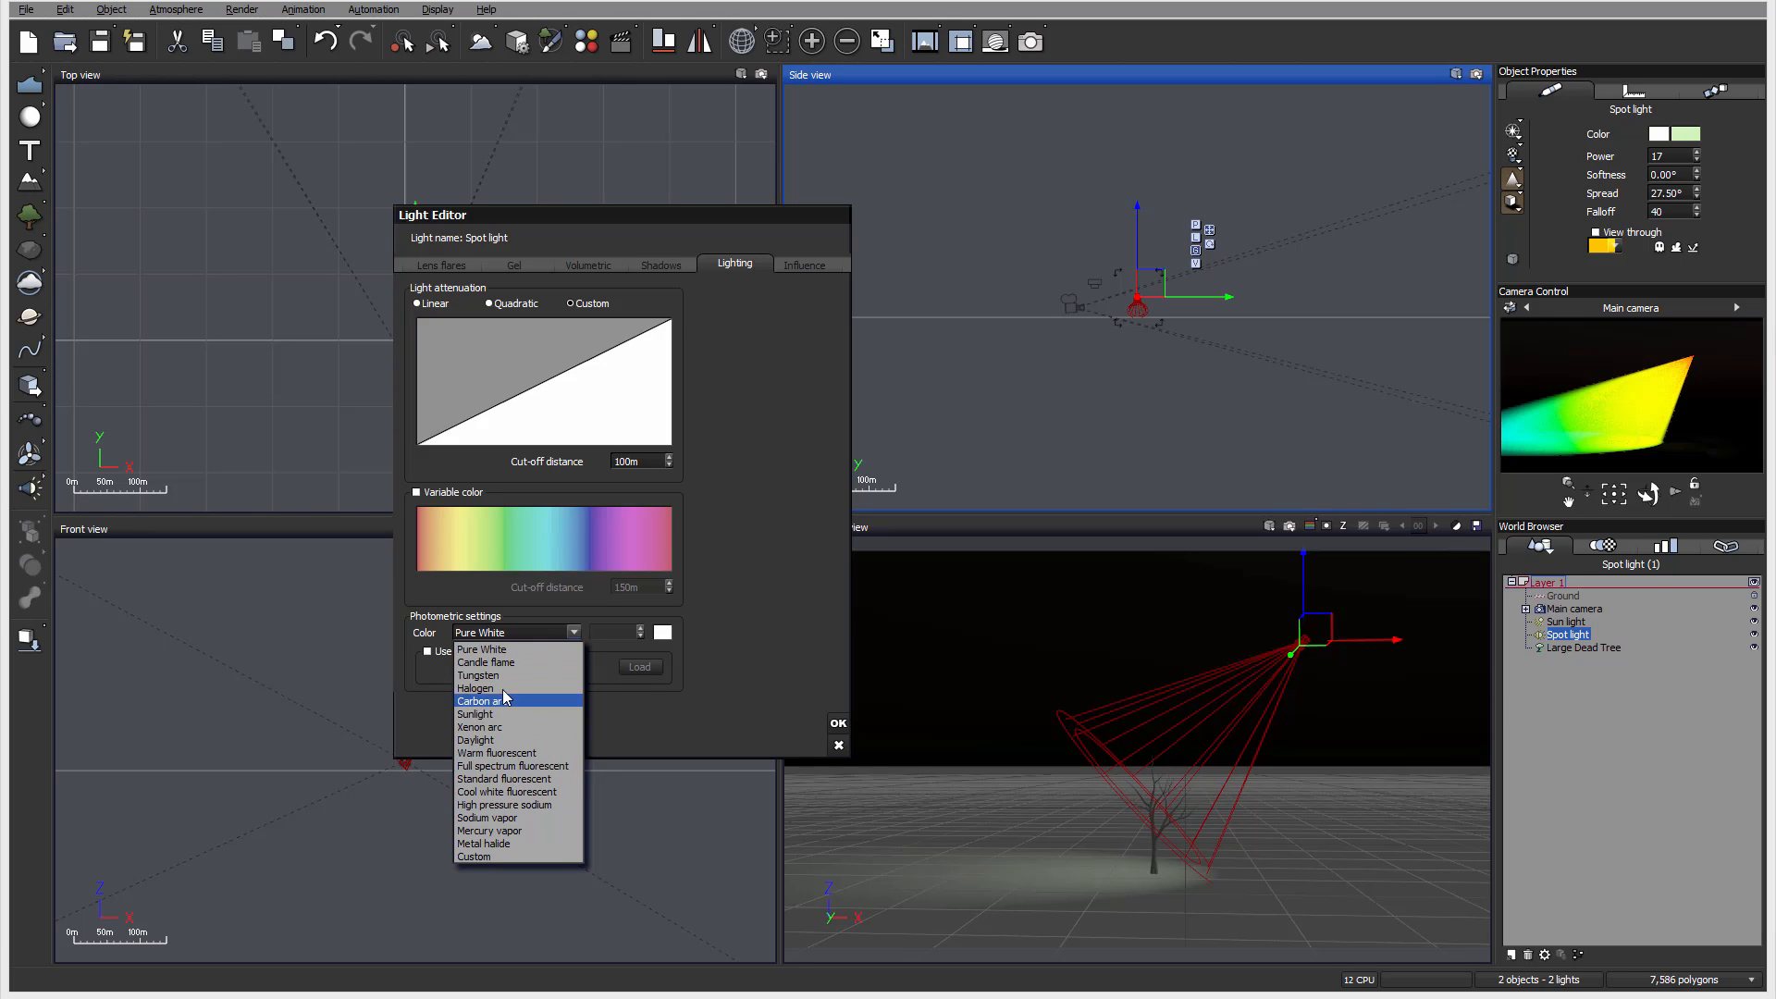
click(500, 663)
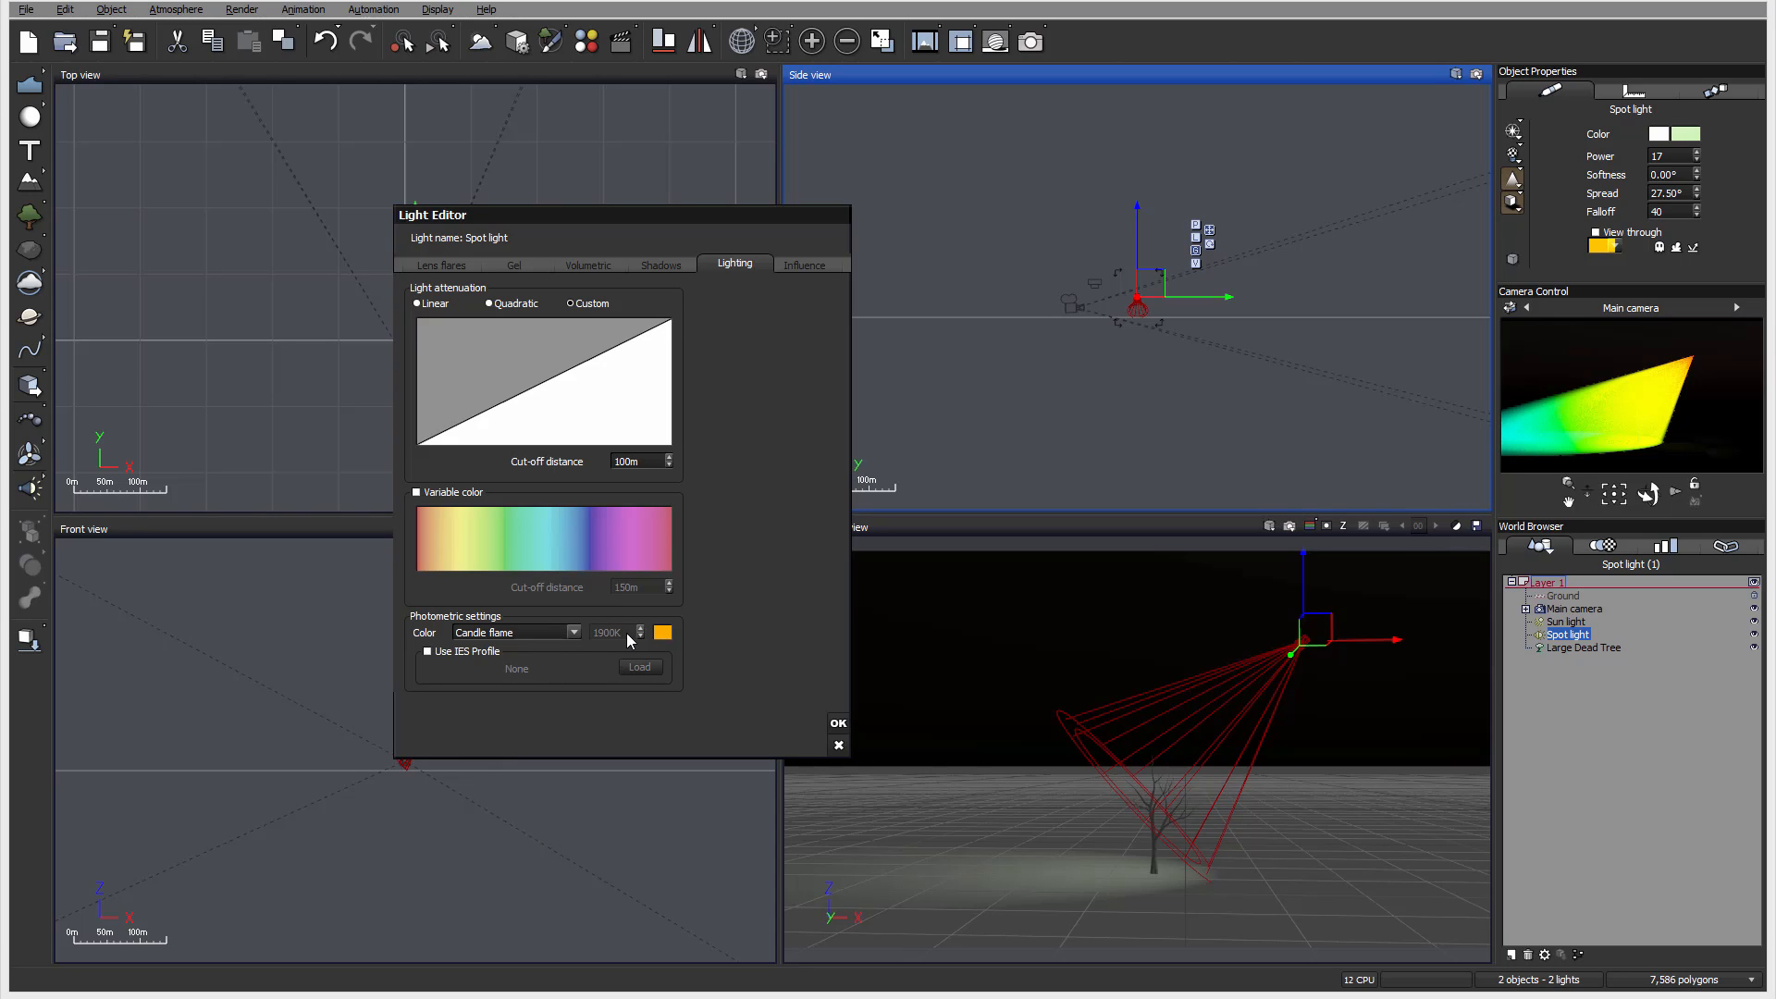
Step: Try the Pure White and Tungsten presets as the spot light's photometric color
click(572, 633)
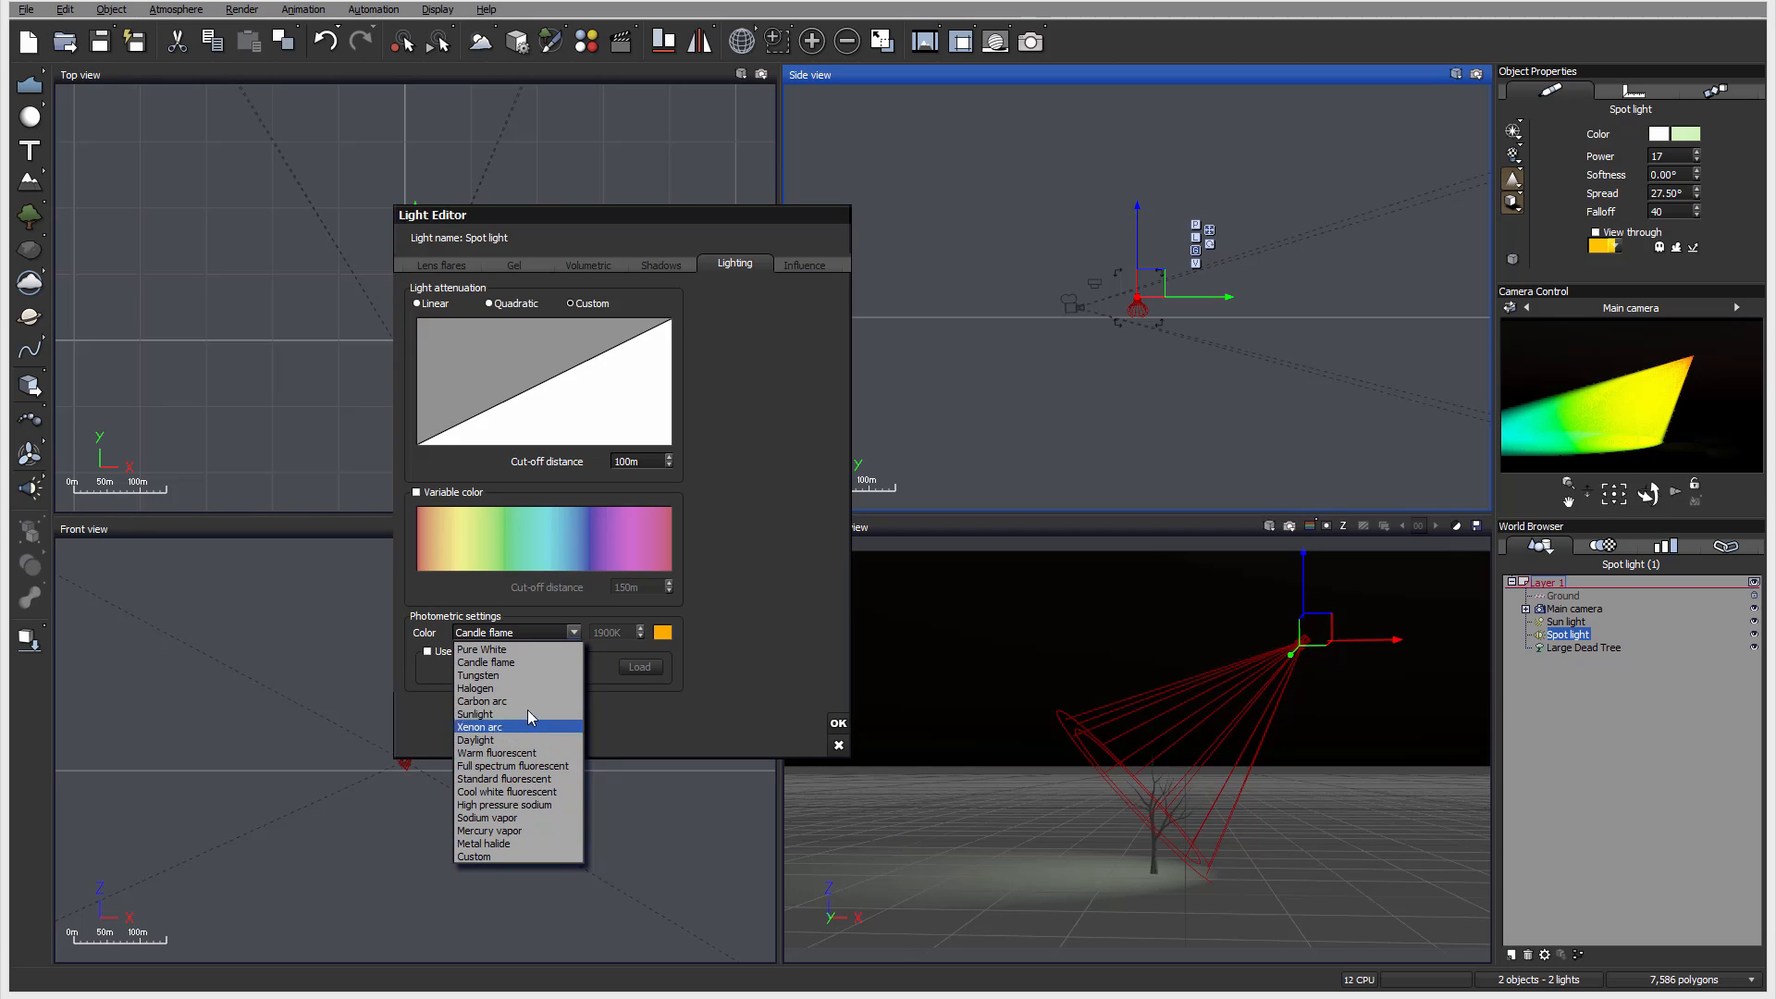
click(523, 650)
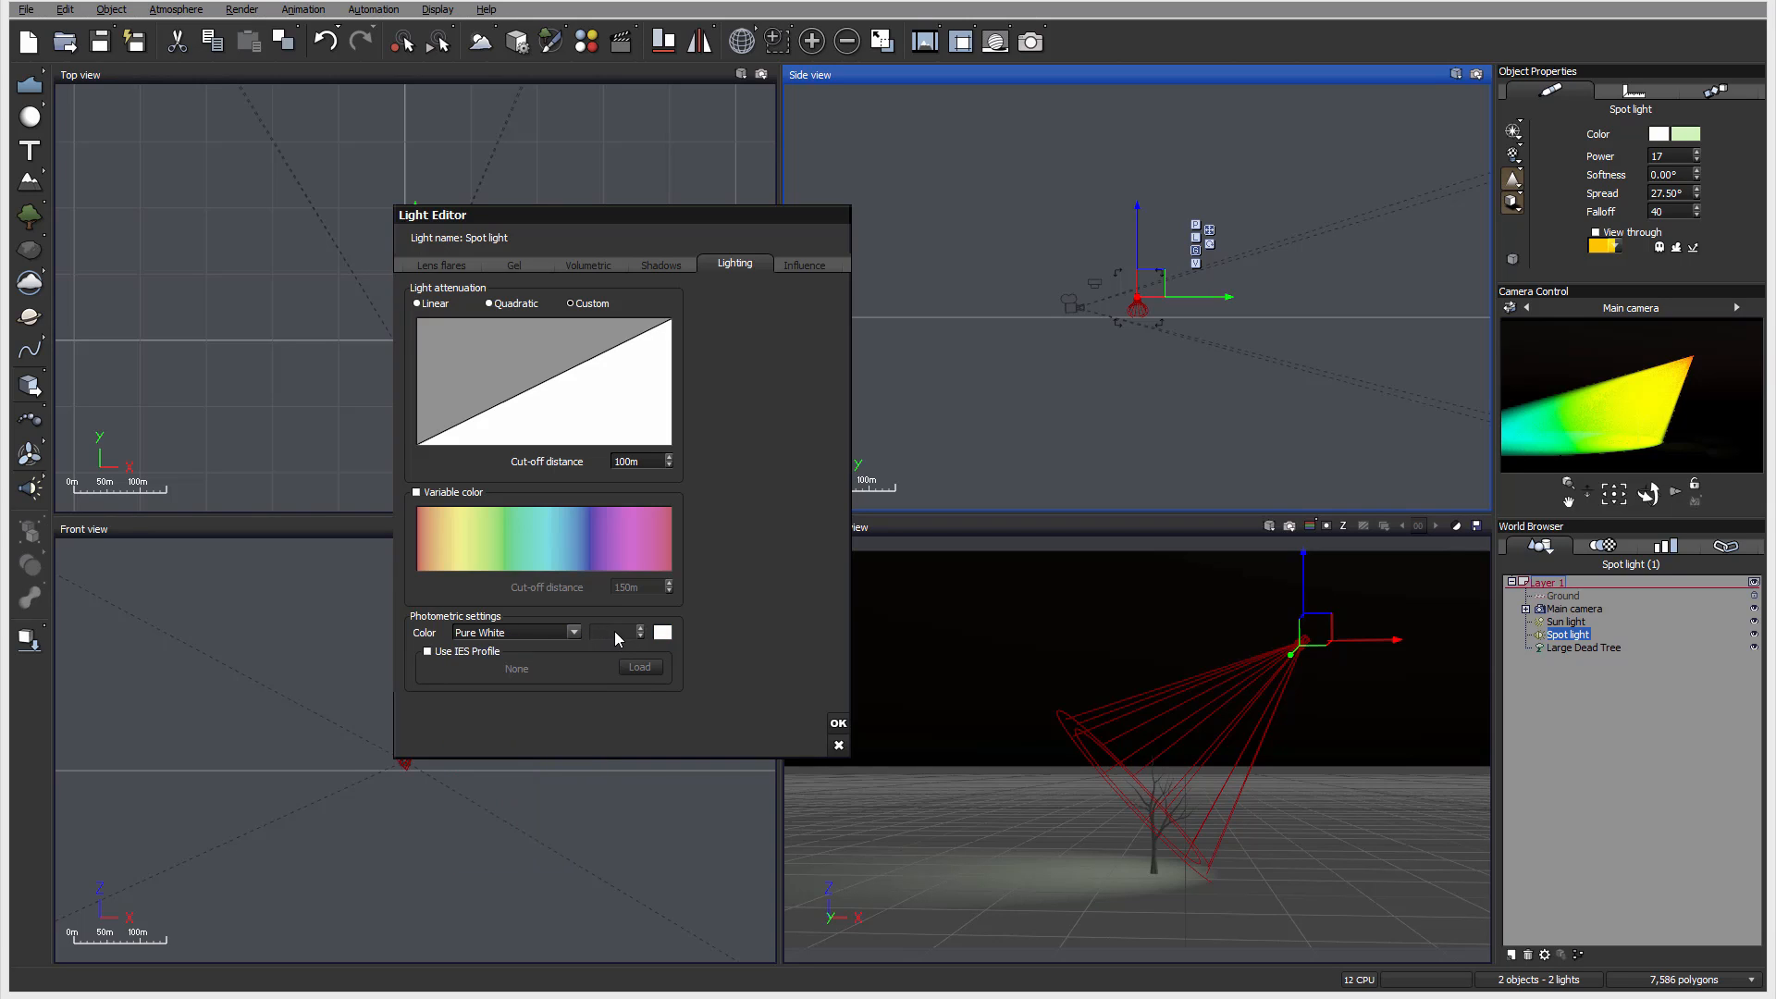
click(569, 632)
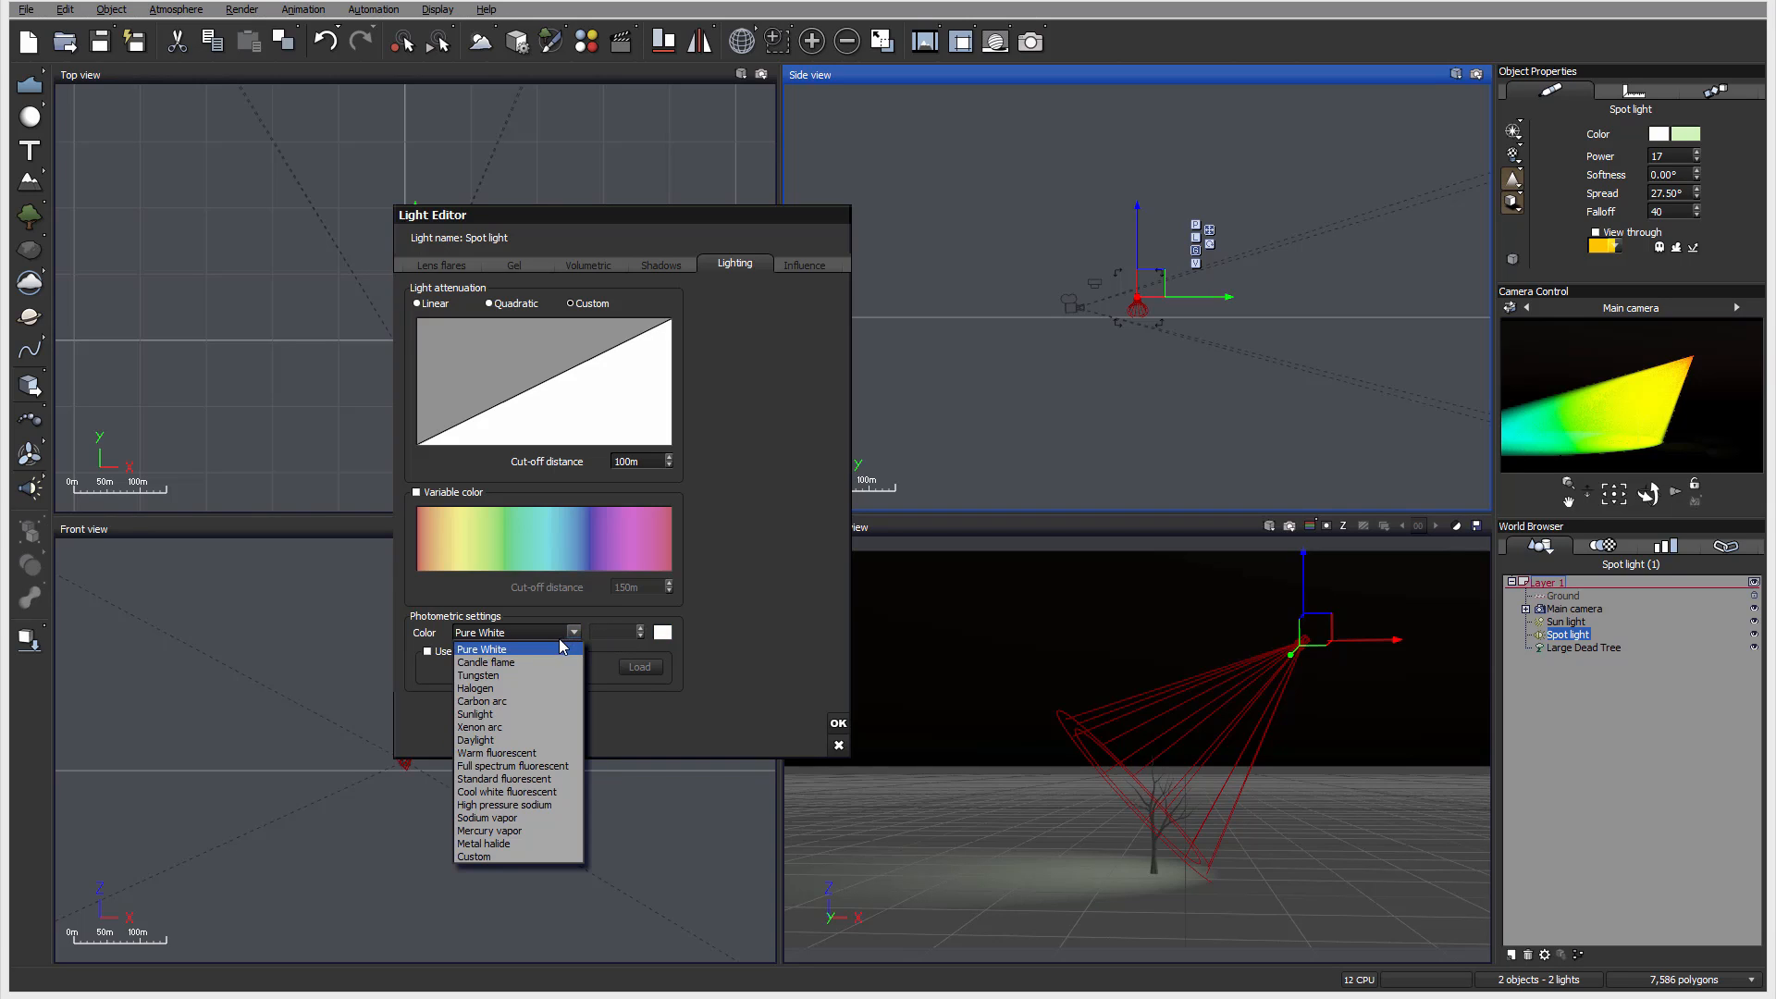
click(529, 676)
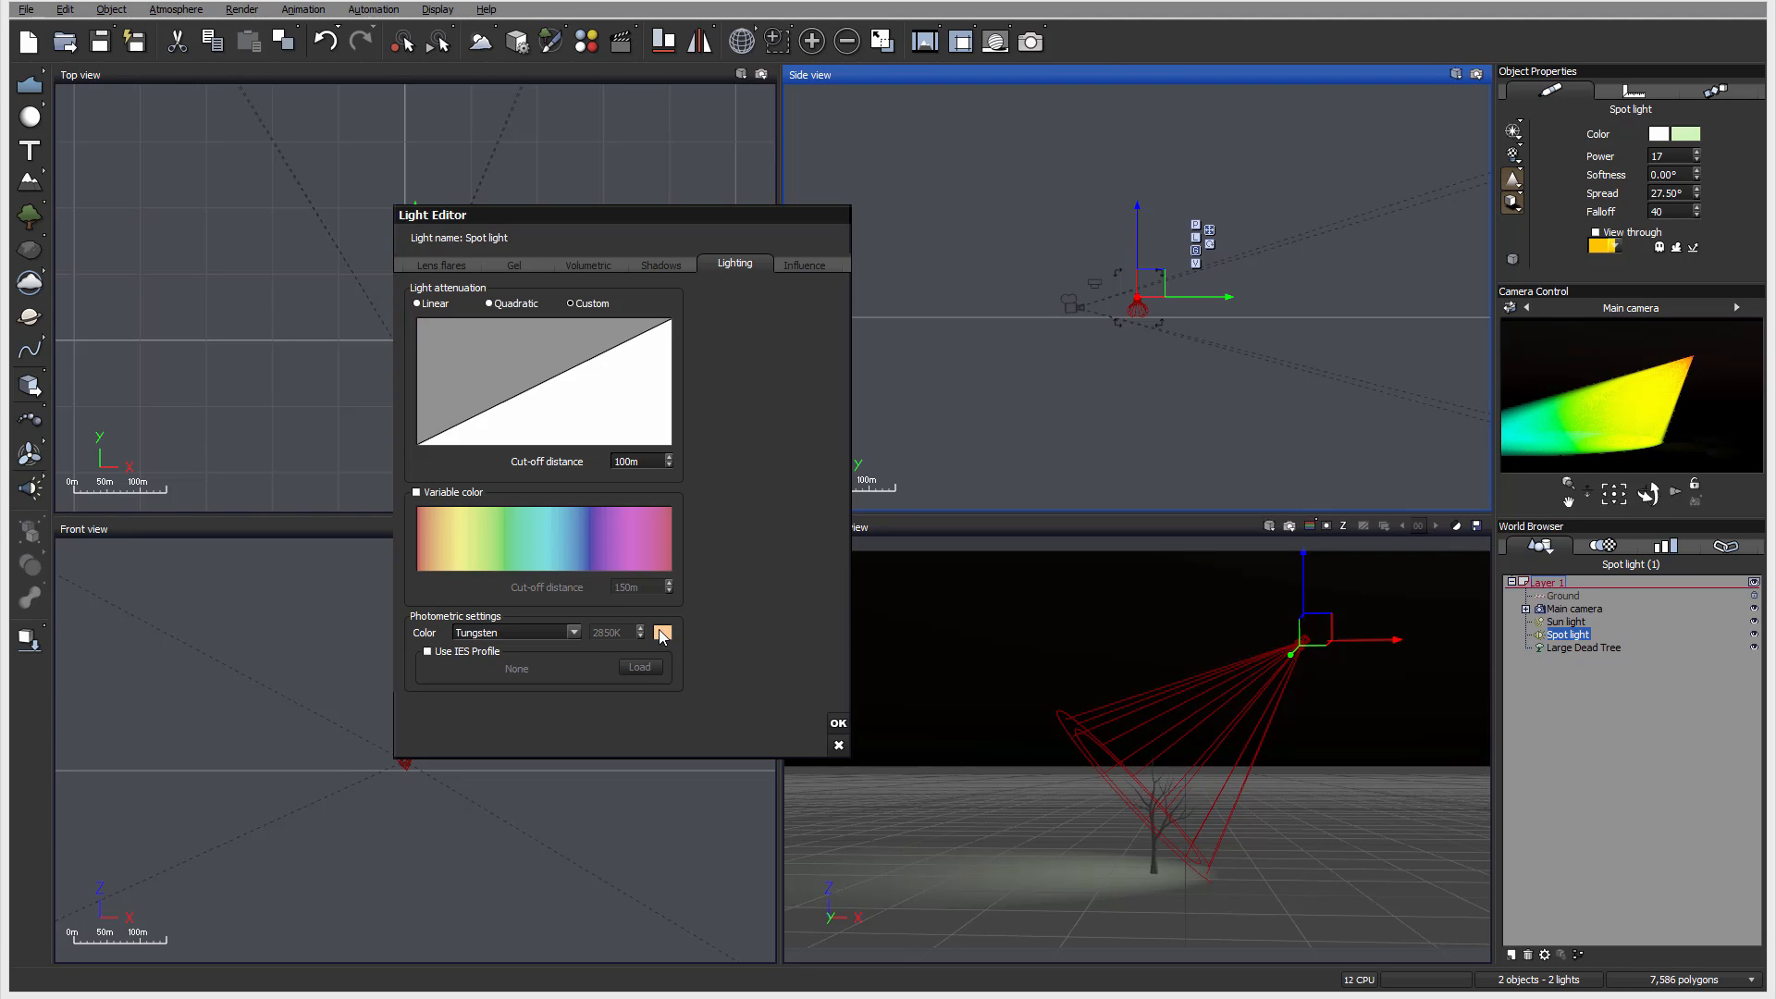
Step: Set the spot light's photometric color to Custom with a temperature of 34000K
click(557, 635)
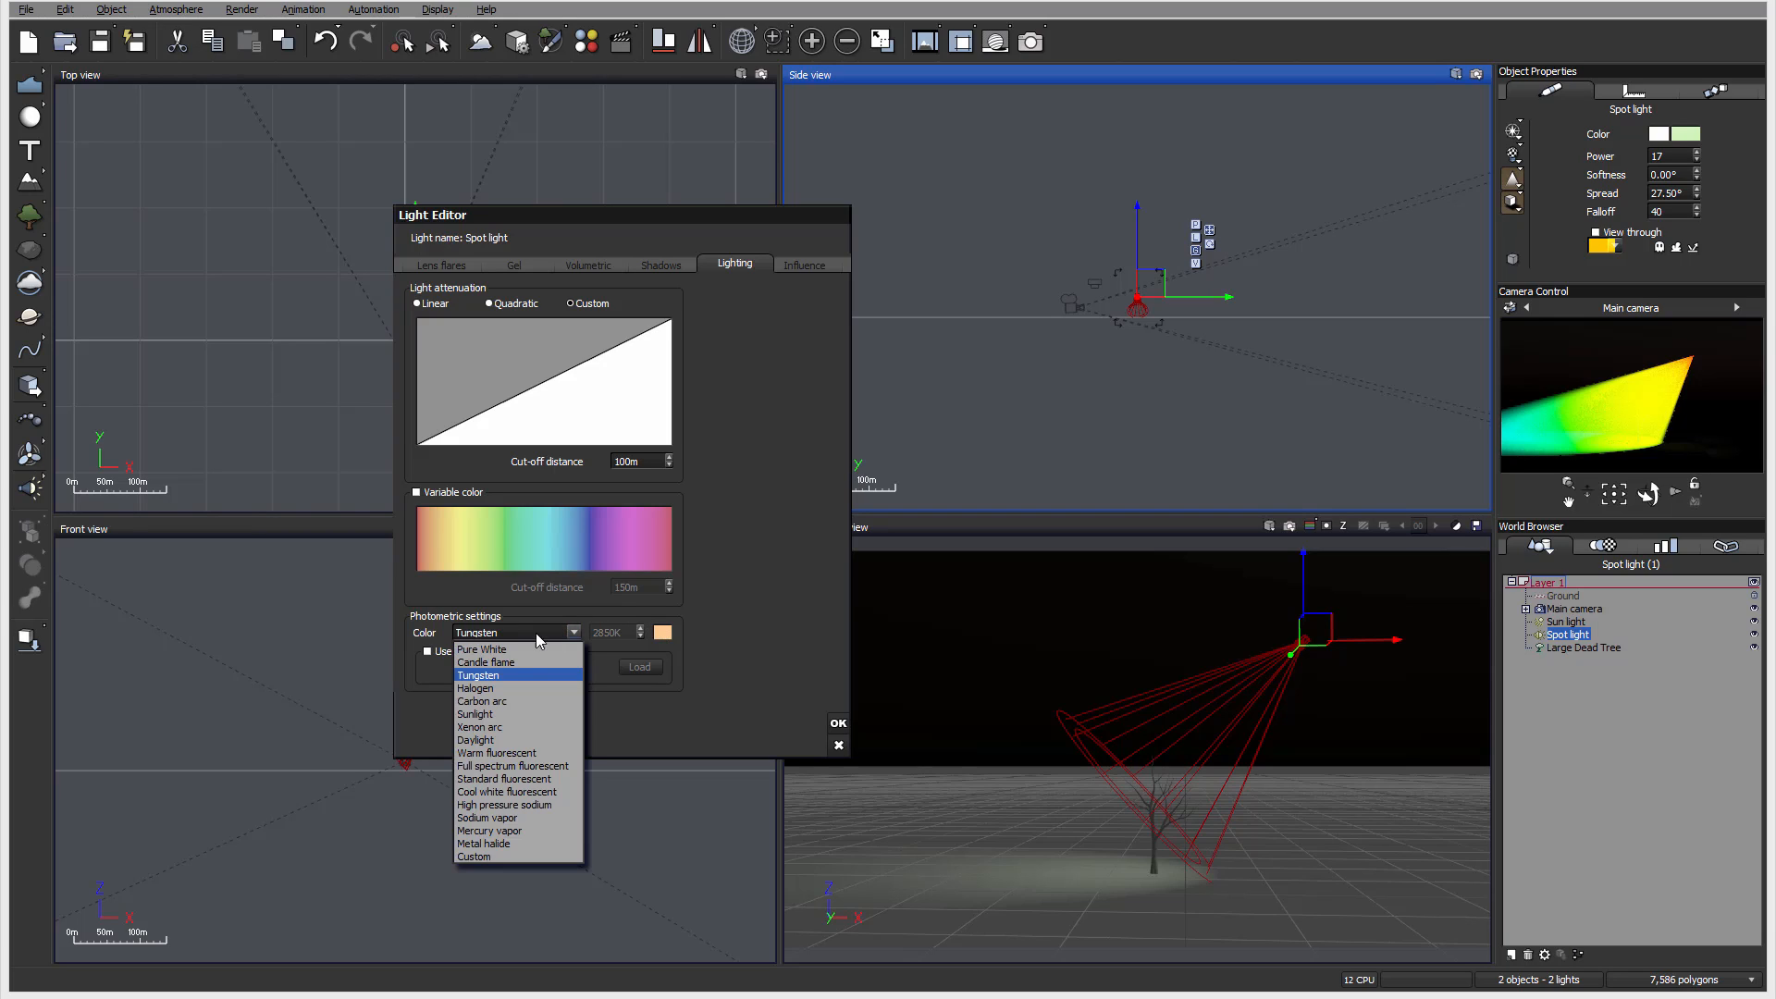
click(520, 849)
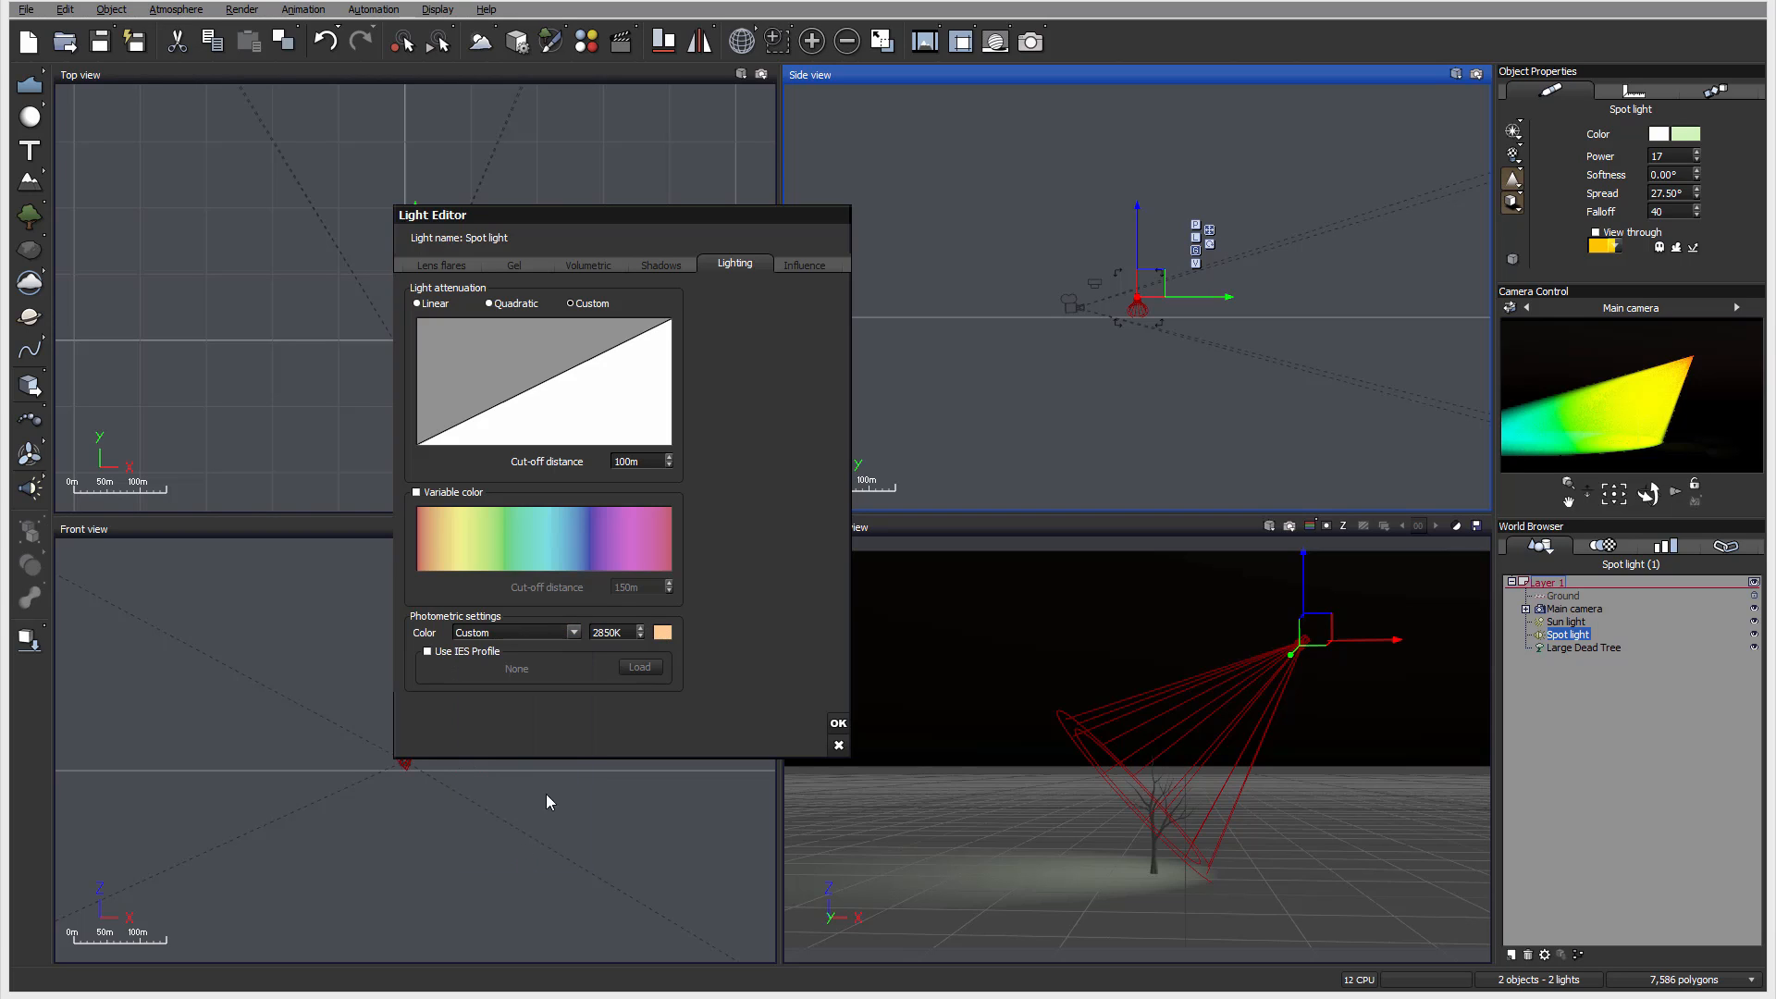
double_click(626, 631)
text(34)
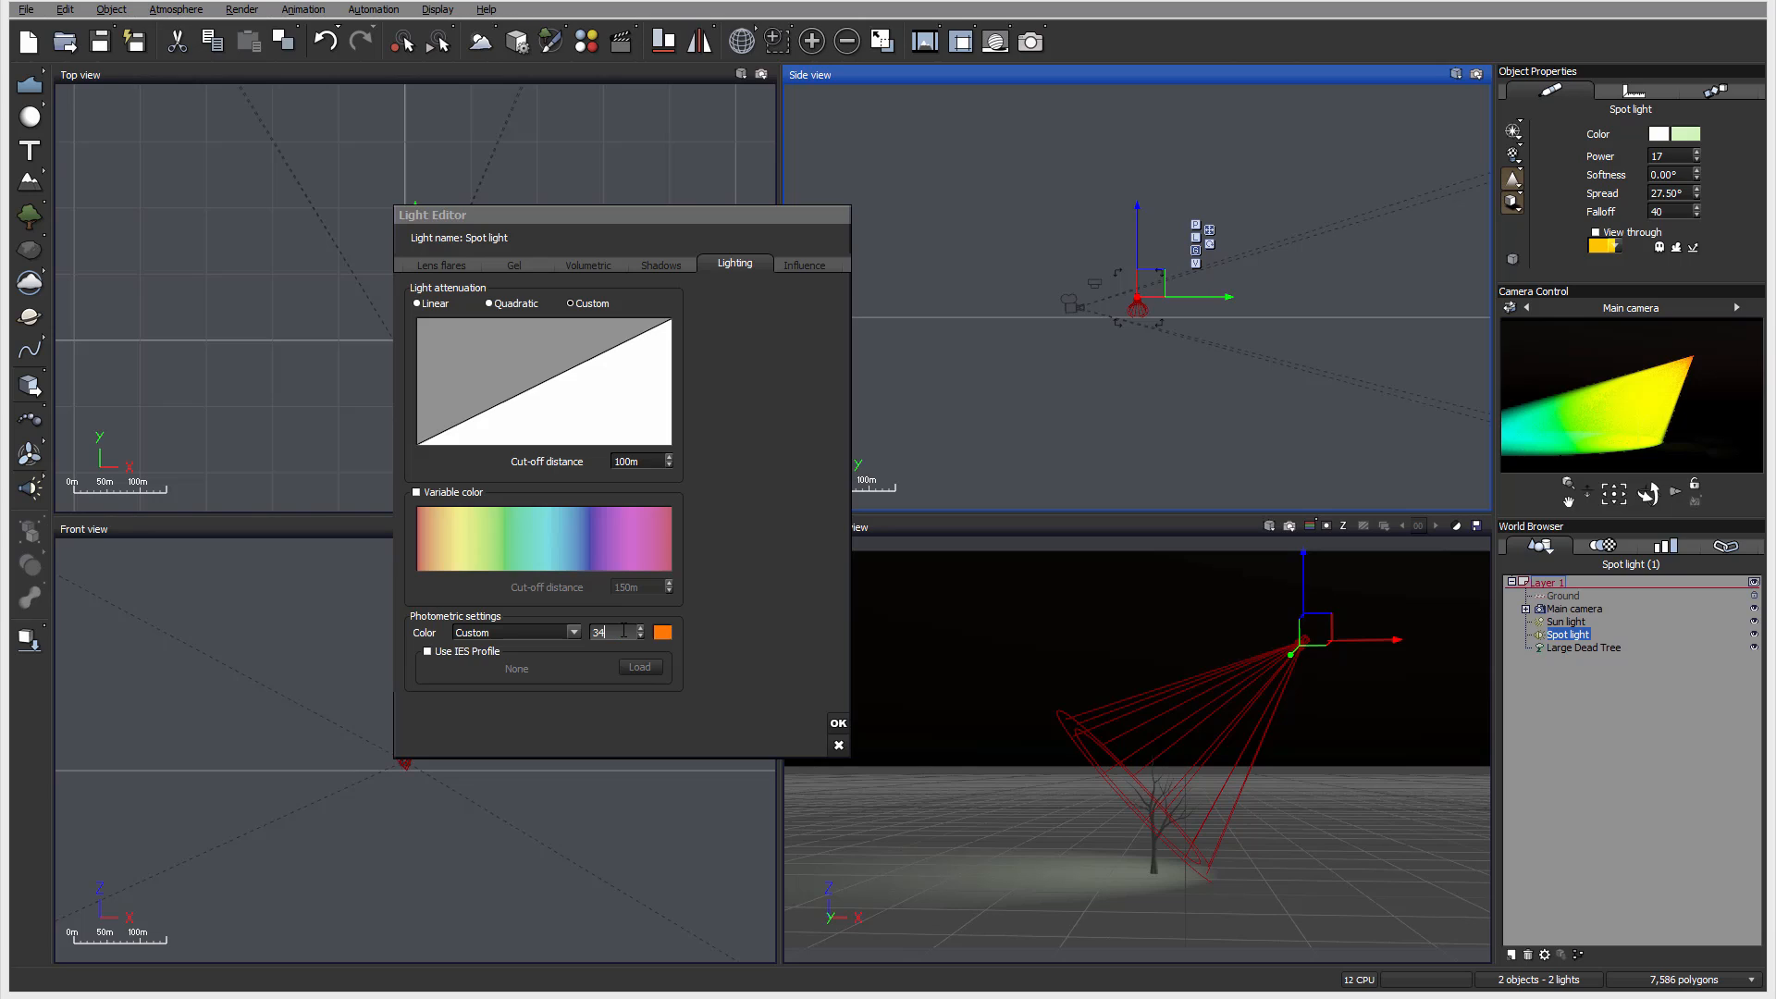
text(000)
key(Return)
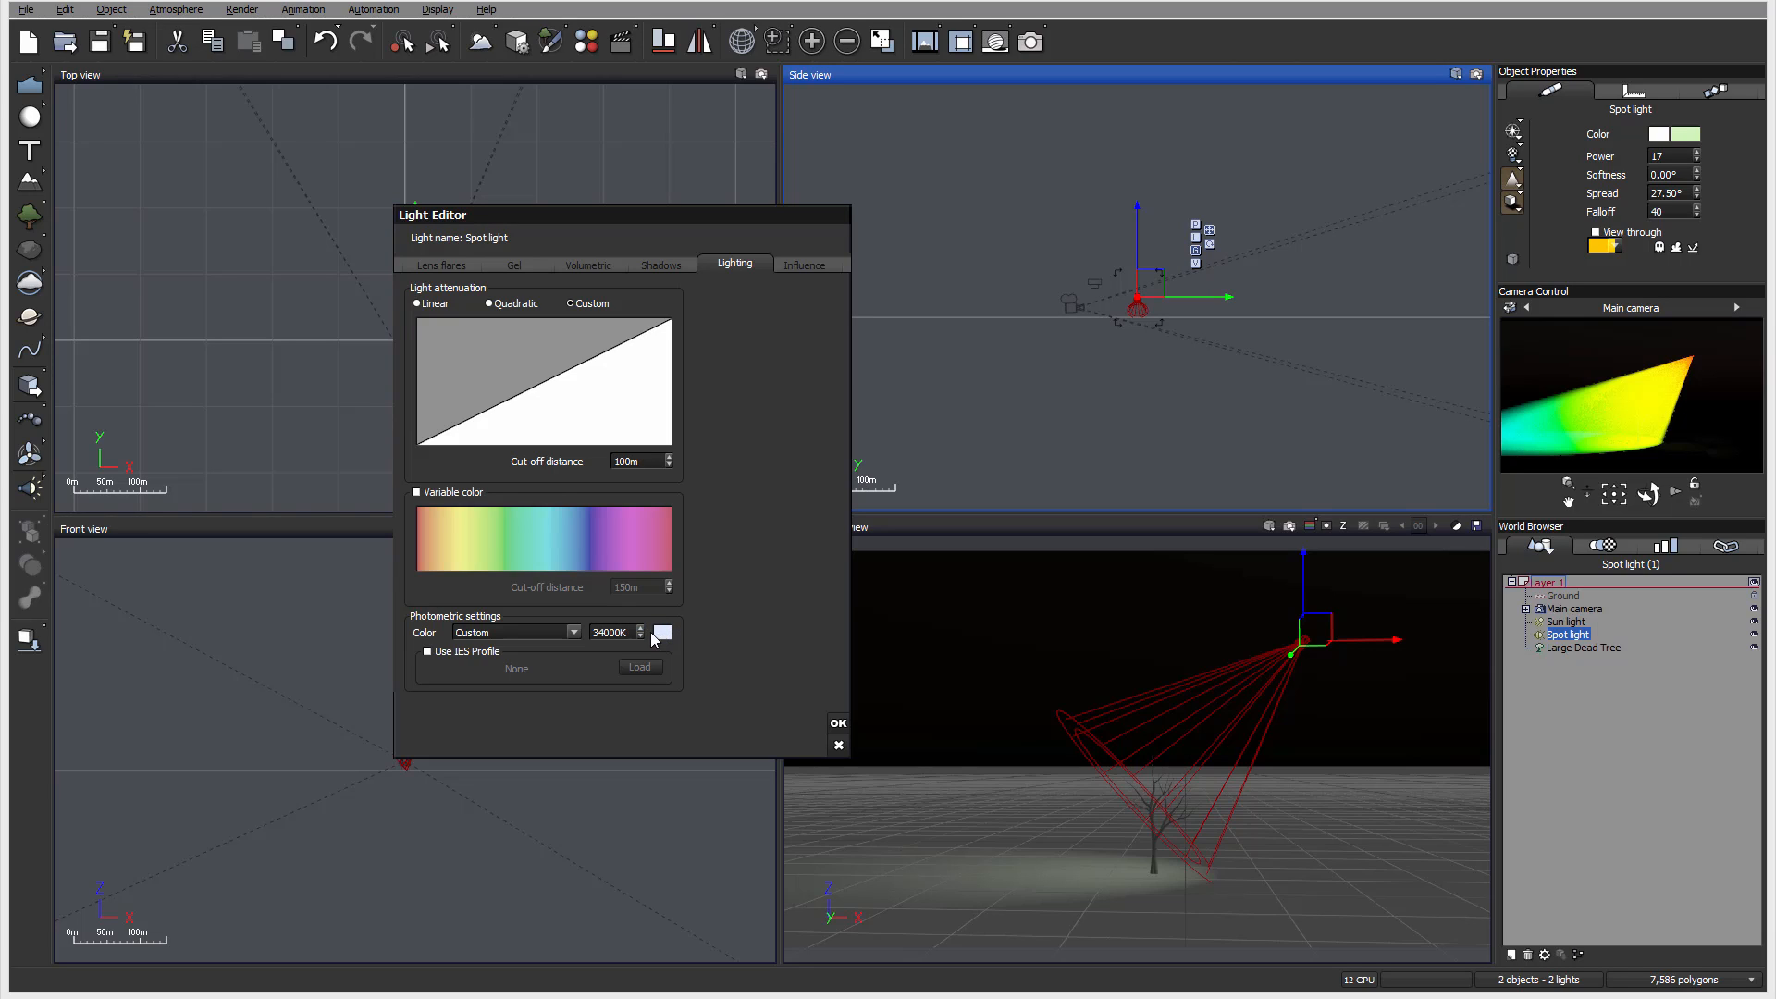
Step: Enable an IES profile for the spot light, switch to quadratic attenuation and load the AreaLight.ies profile
click(472, 651)
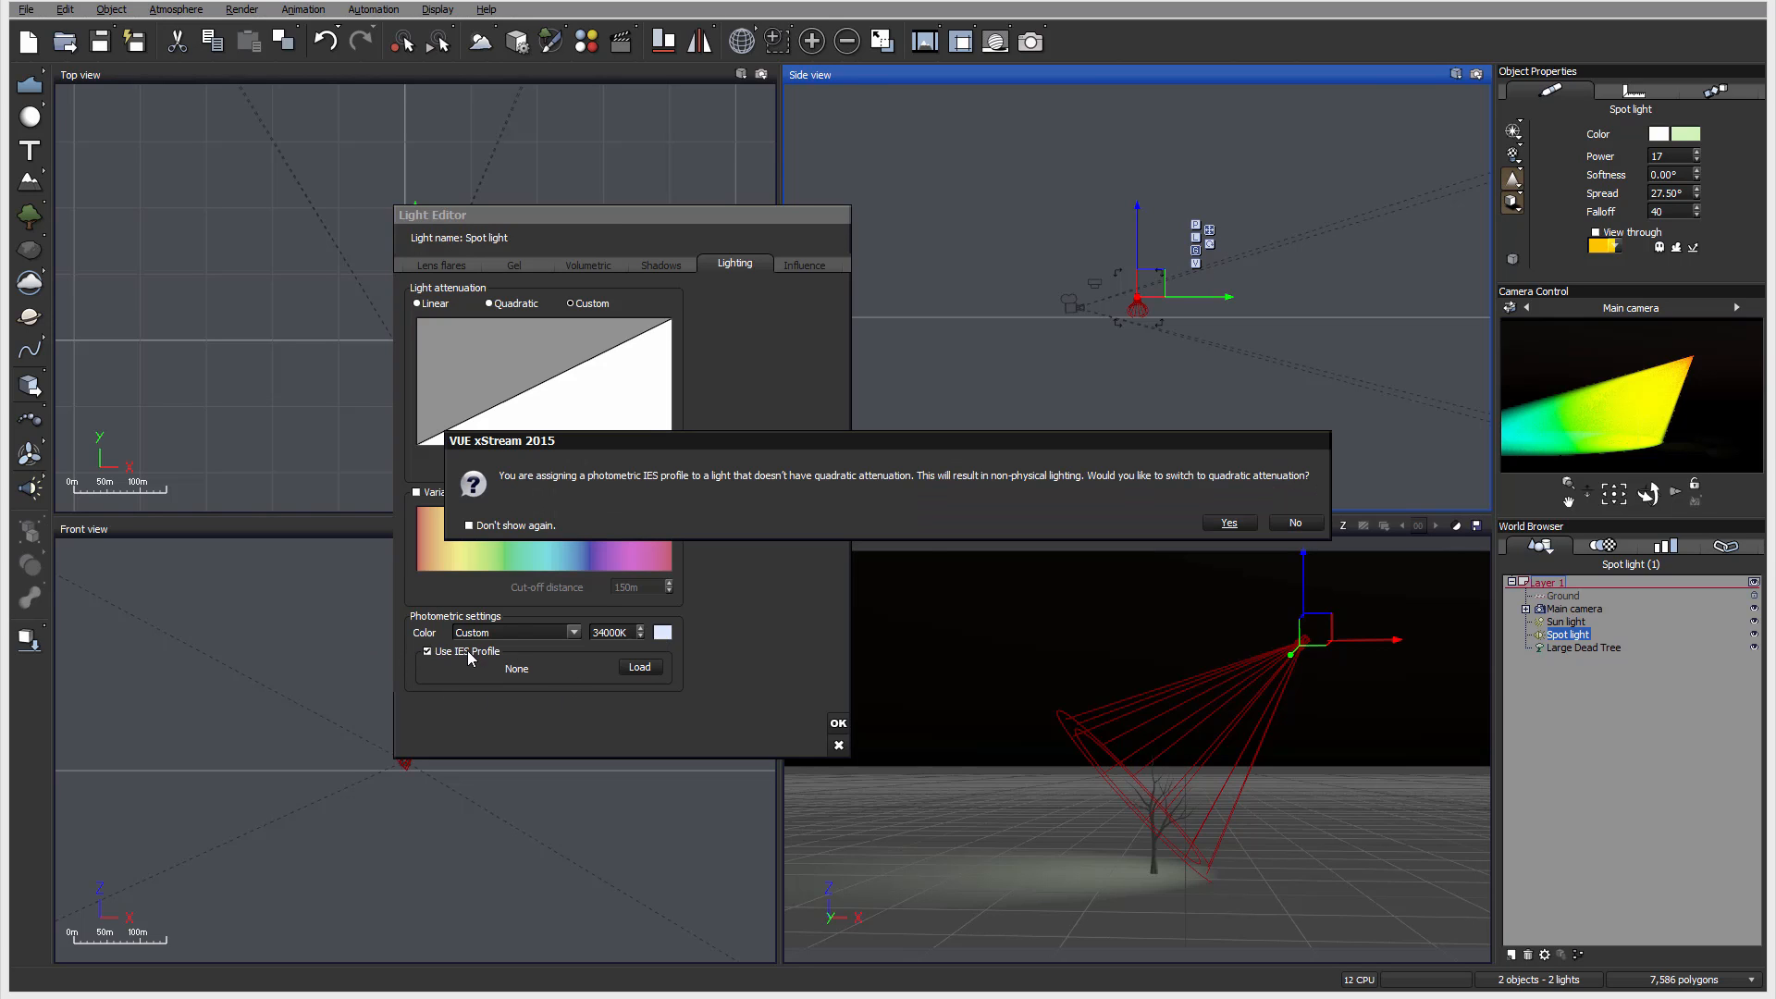
click(1230, 522)
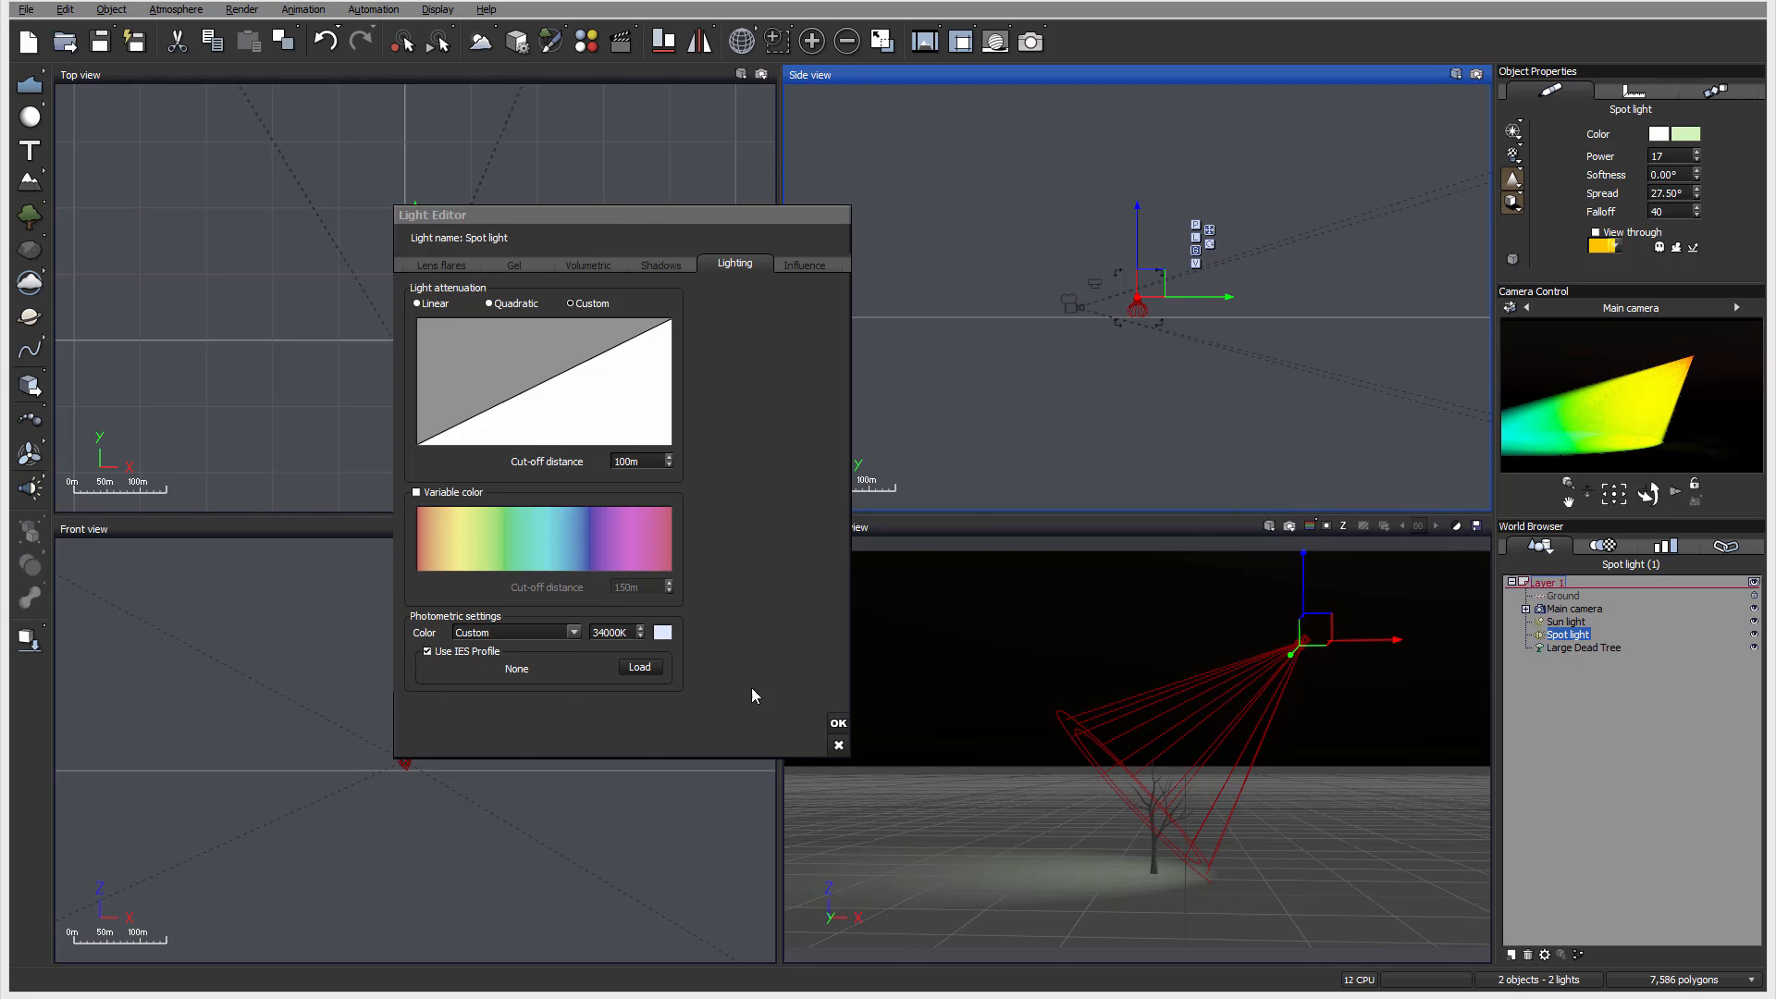
click(639, 667)
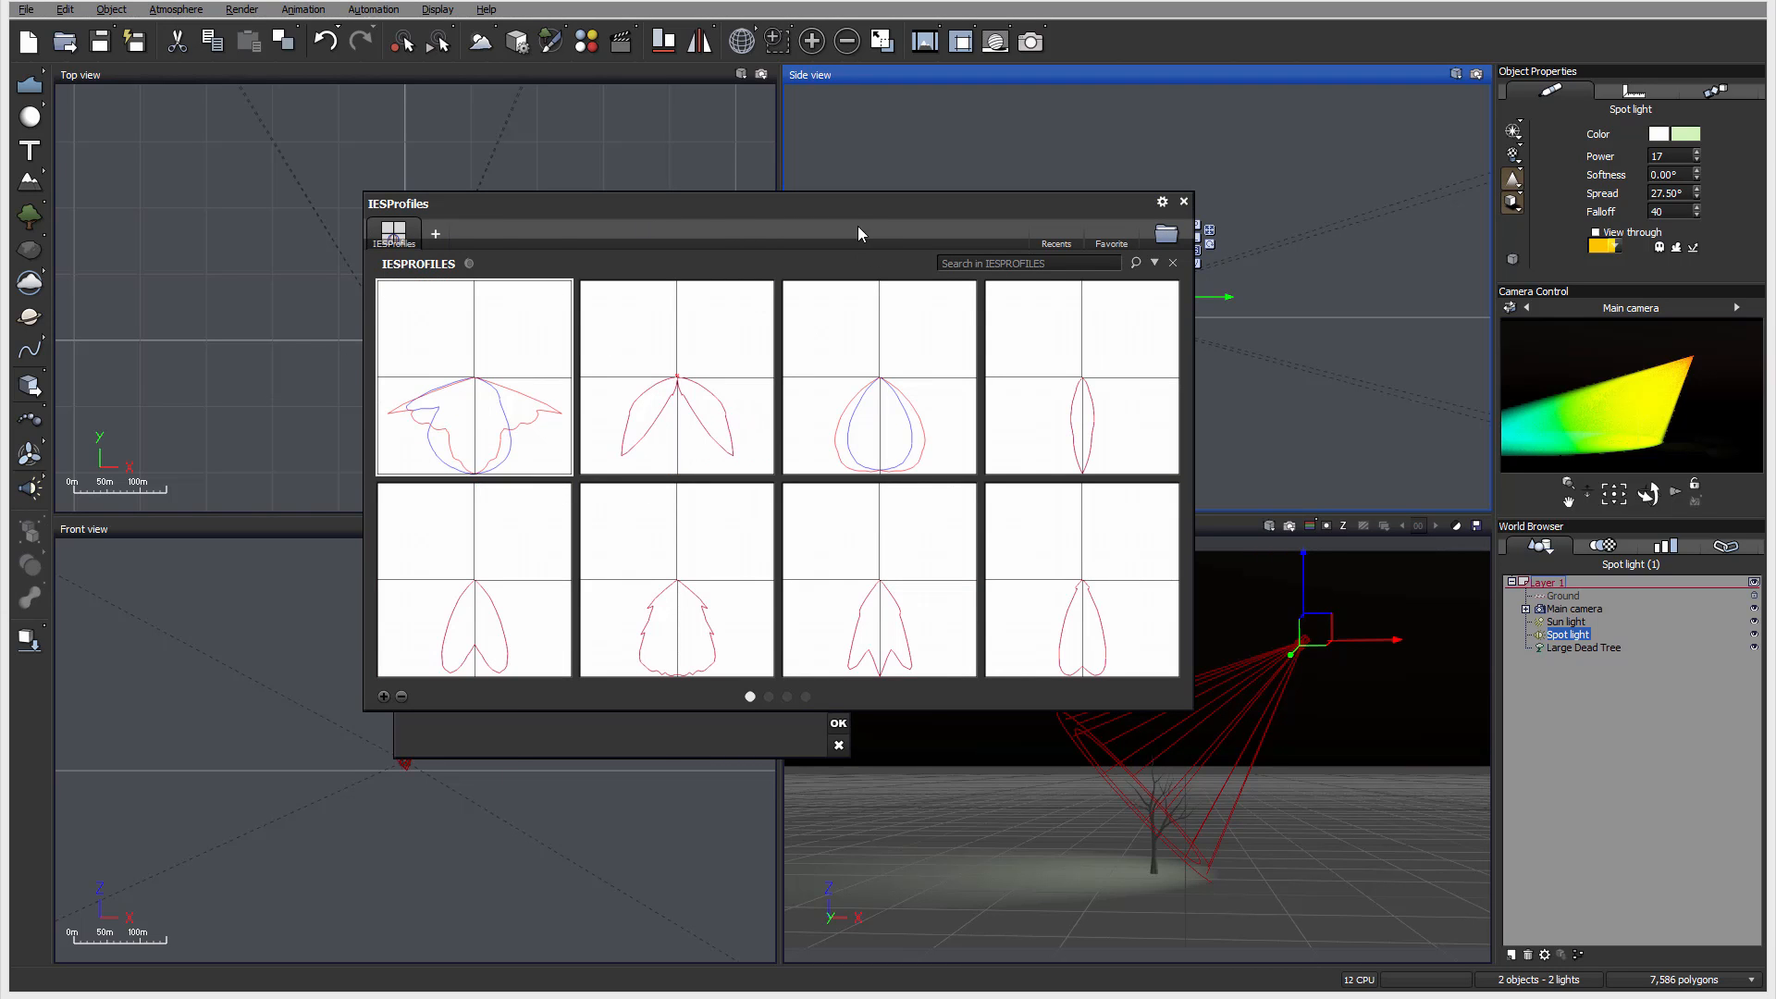
drag(853, 203, 841, 174)
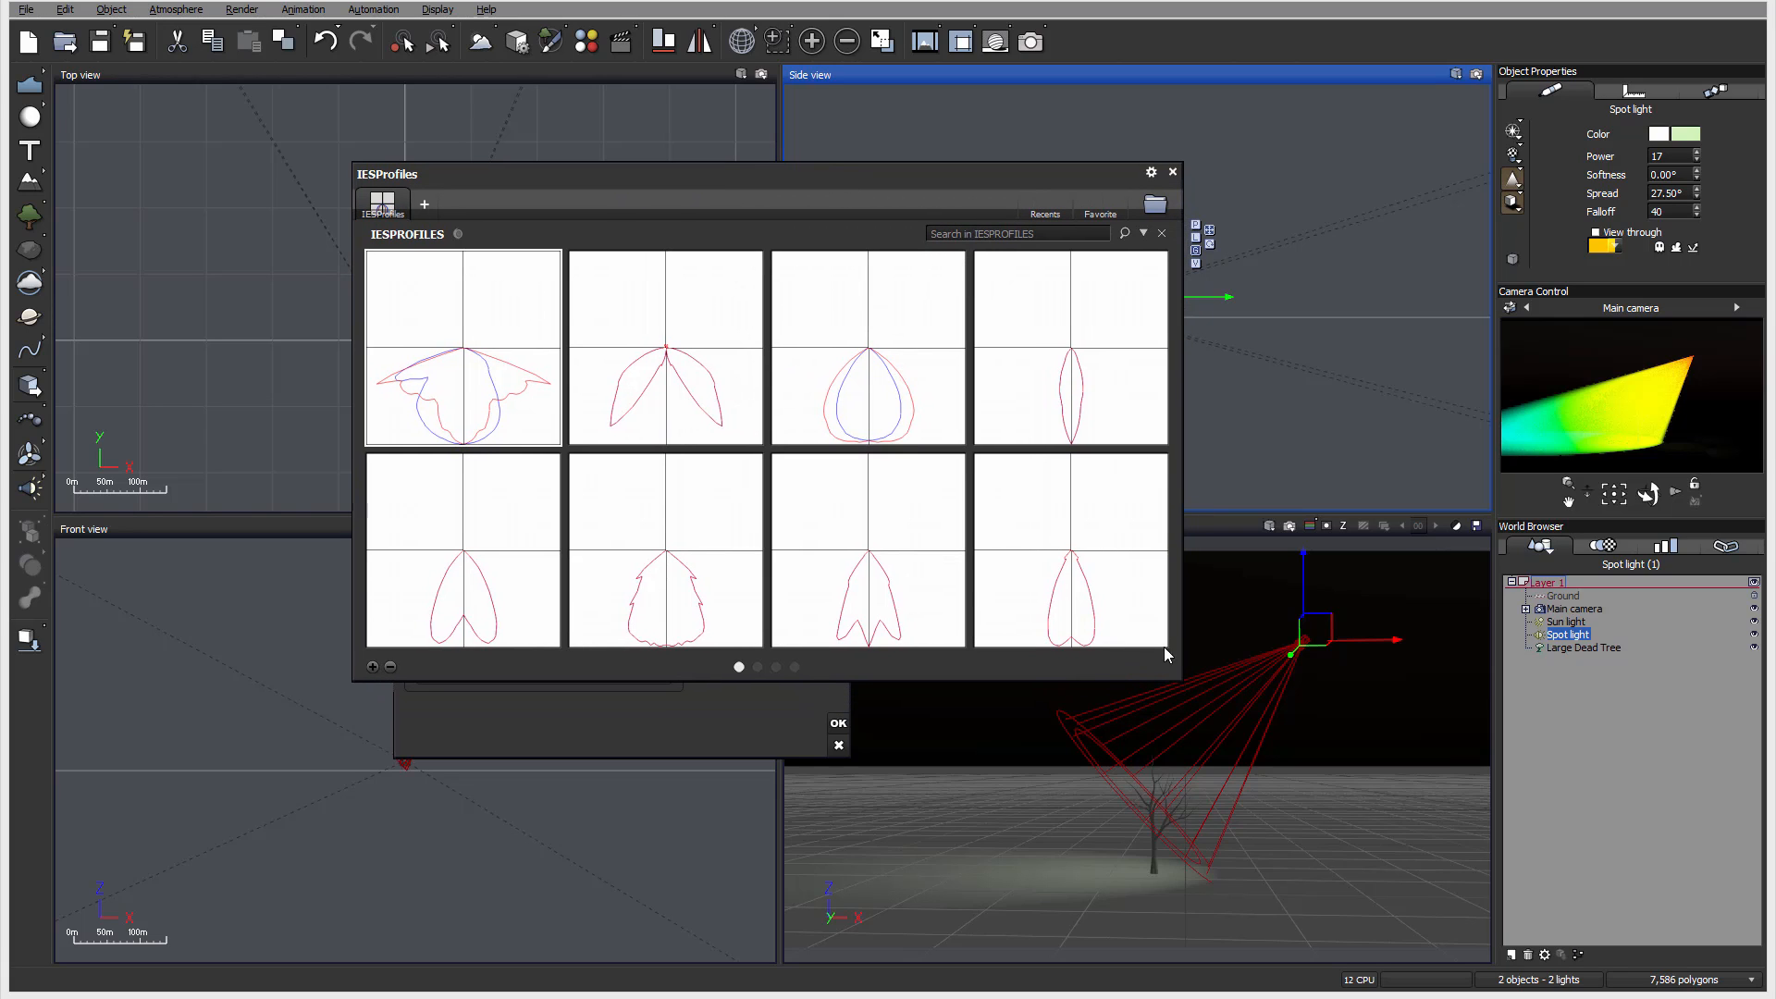
mouse_move(670, 331)
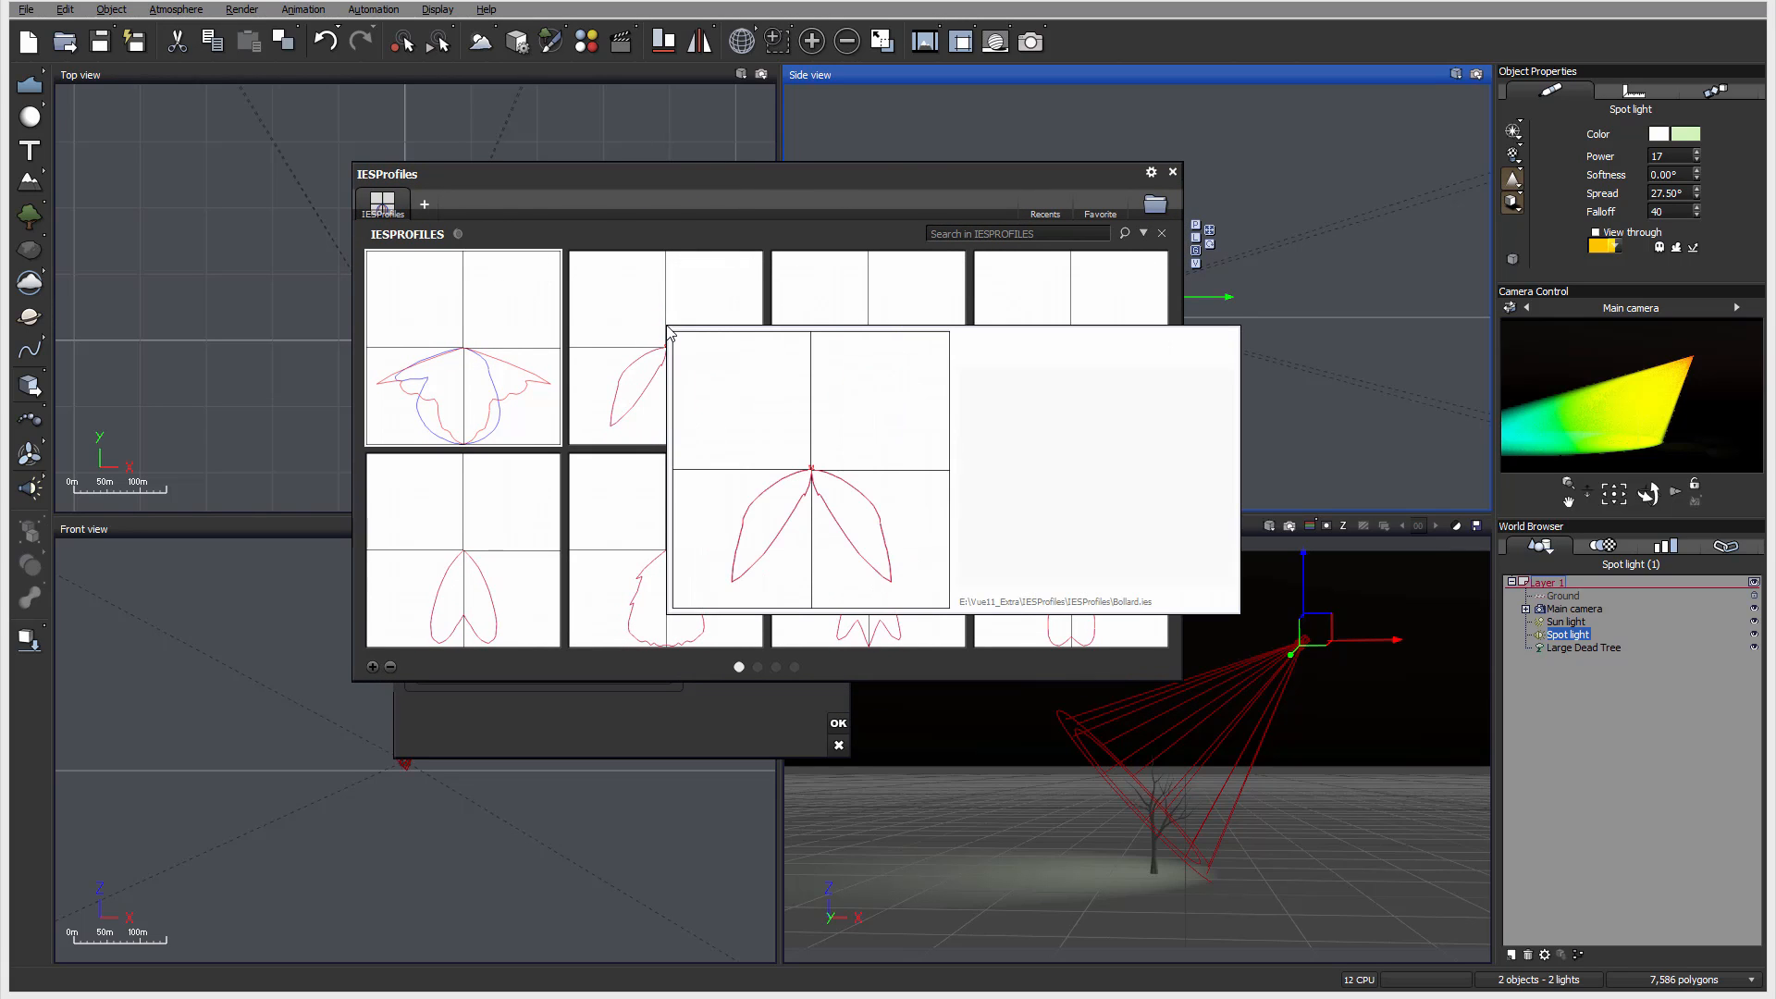
mouse_move(507, 577)
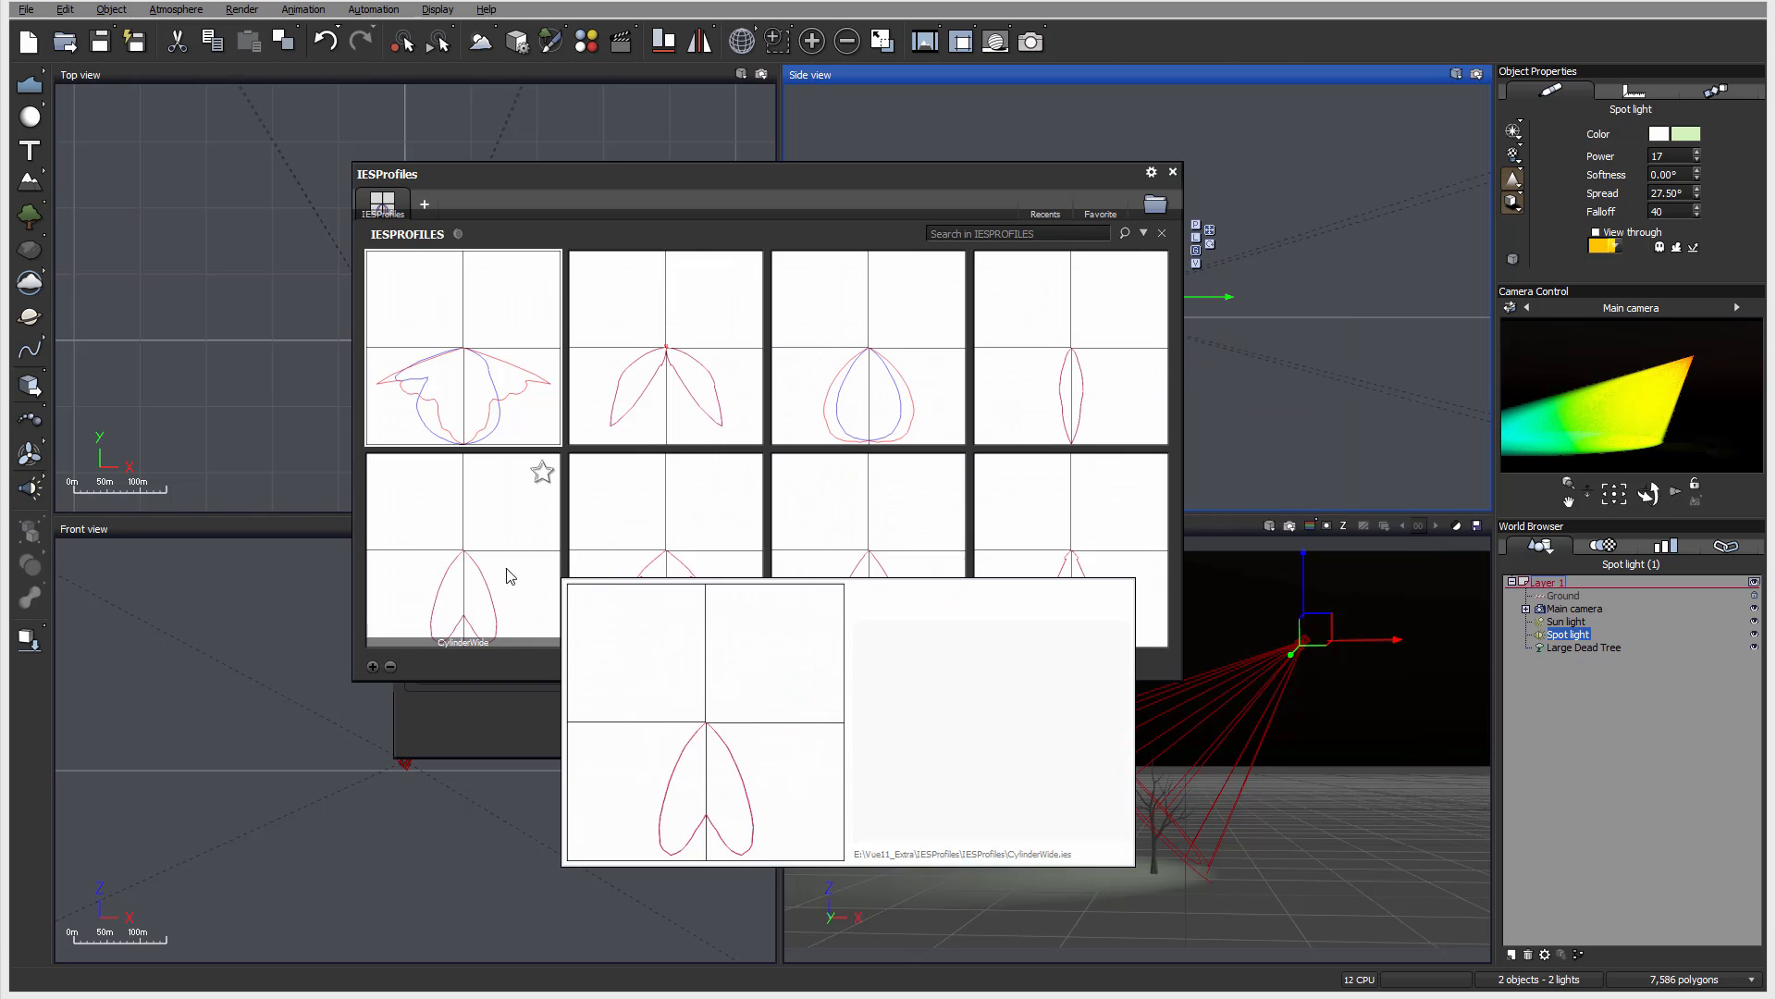
double_click(490, 348)
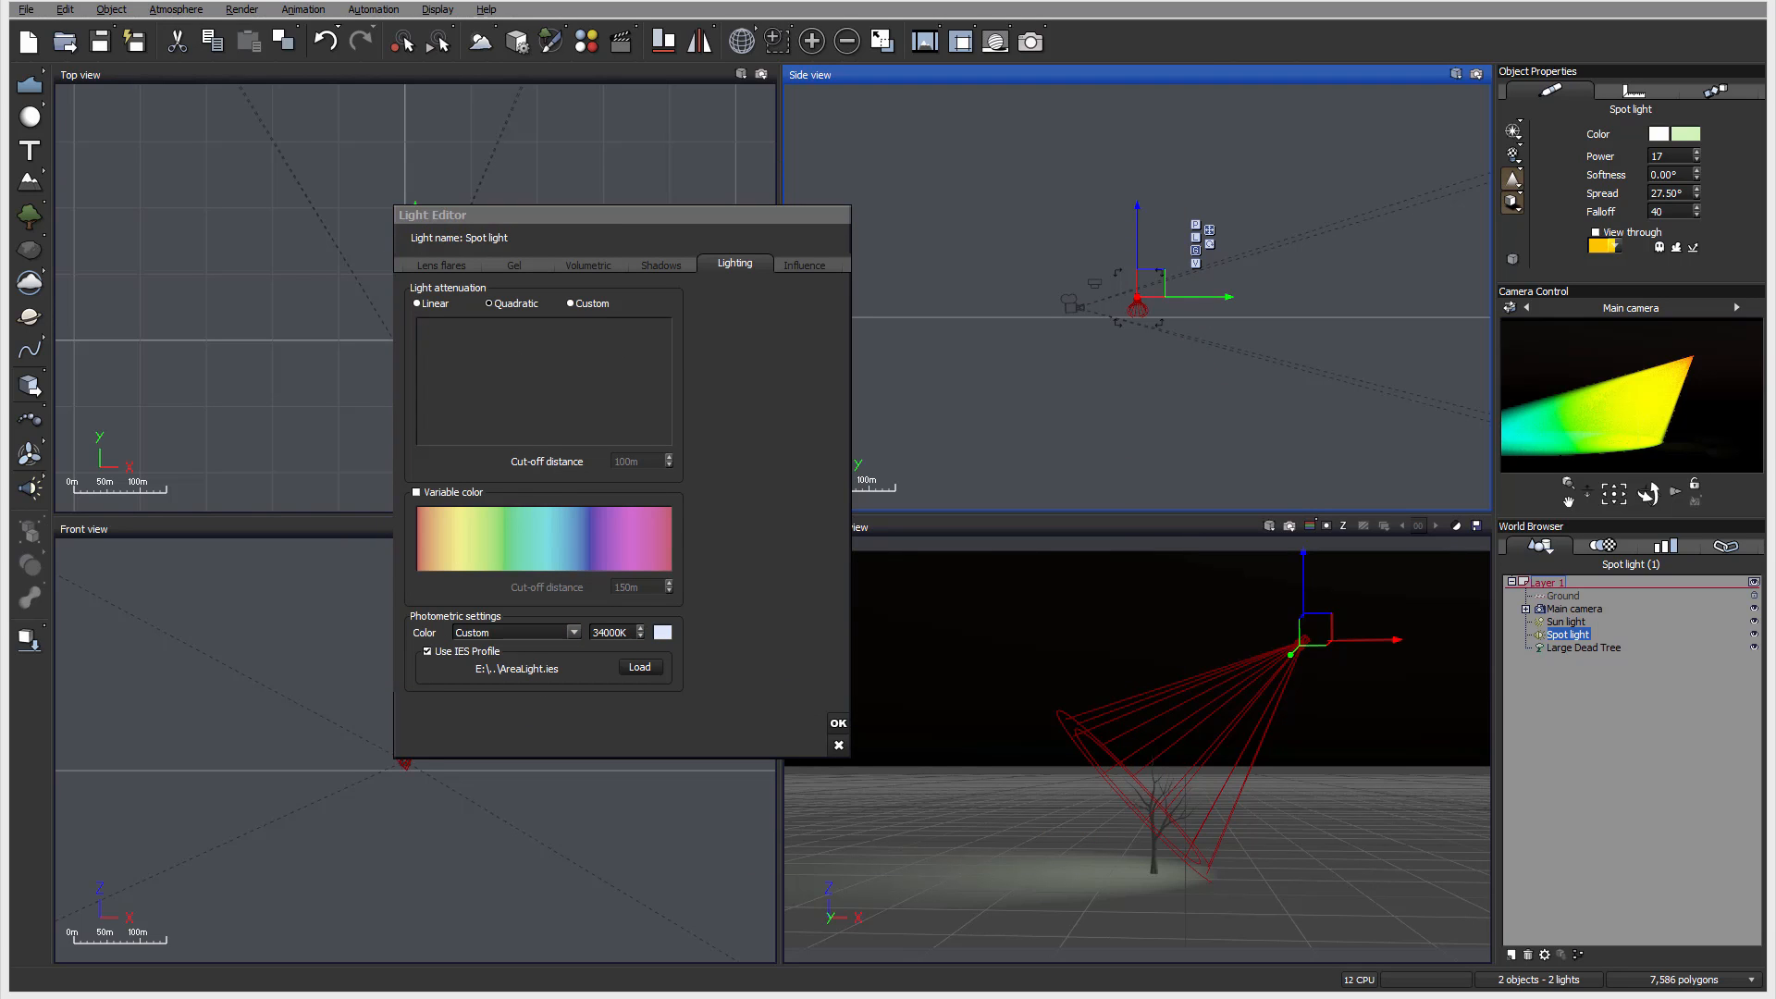
click(705, 474)
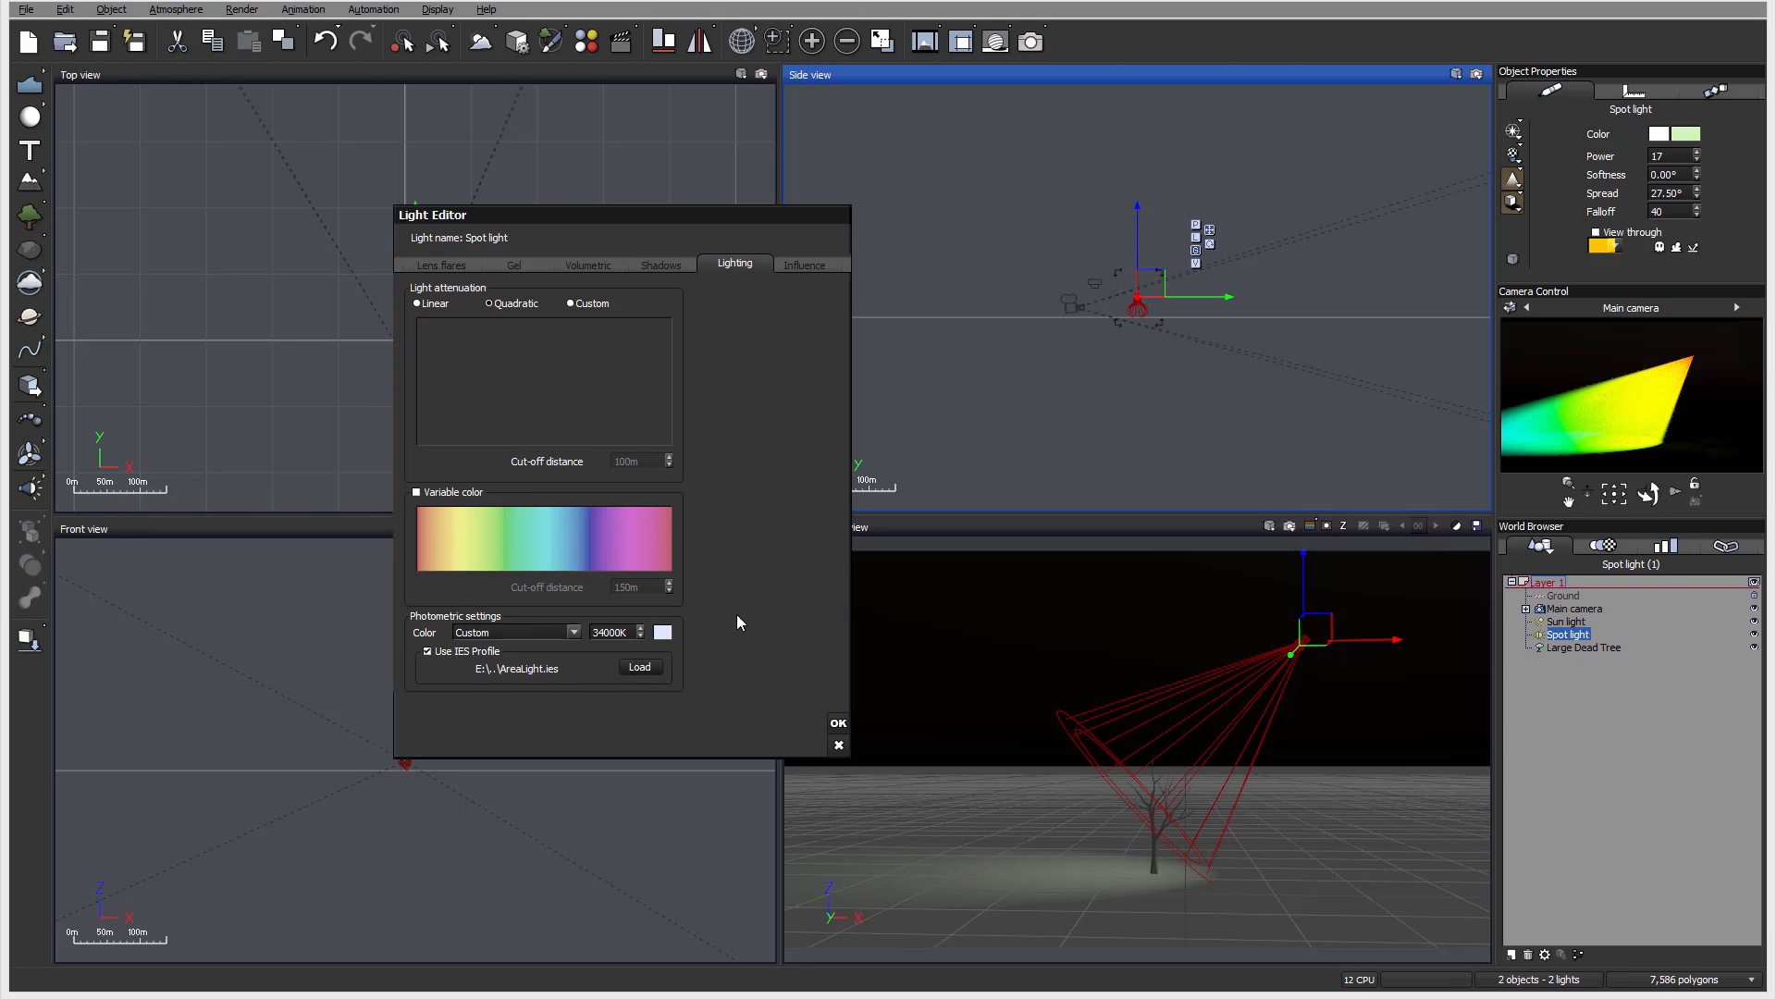
Step: Bring up the spot light's influence settings and toggle its specular and diffuse lighting off and back on
click(572, 633)
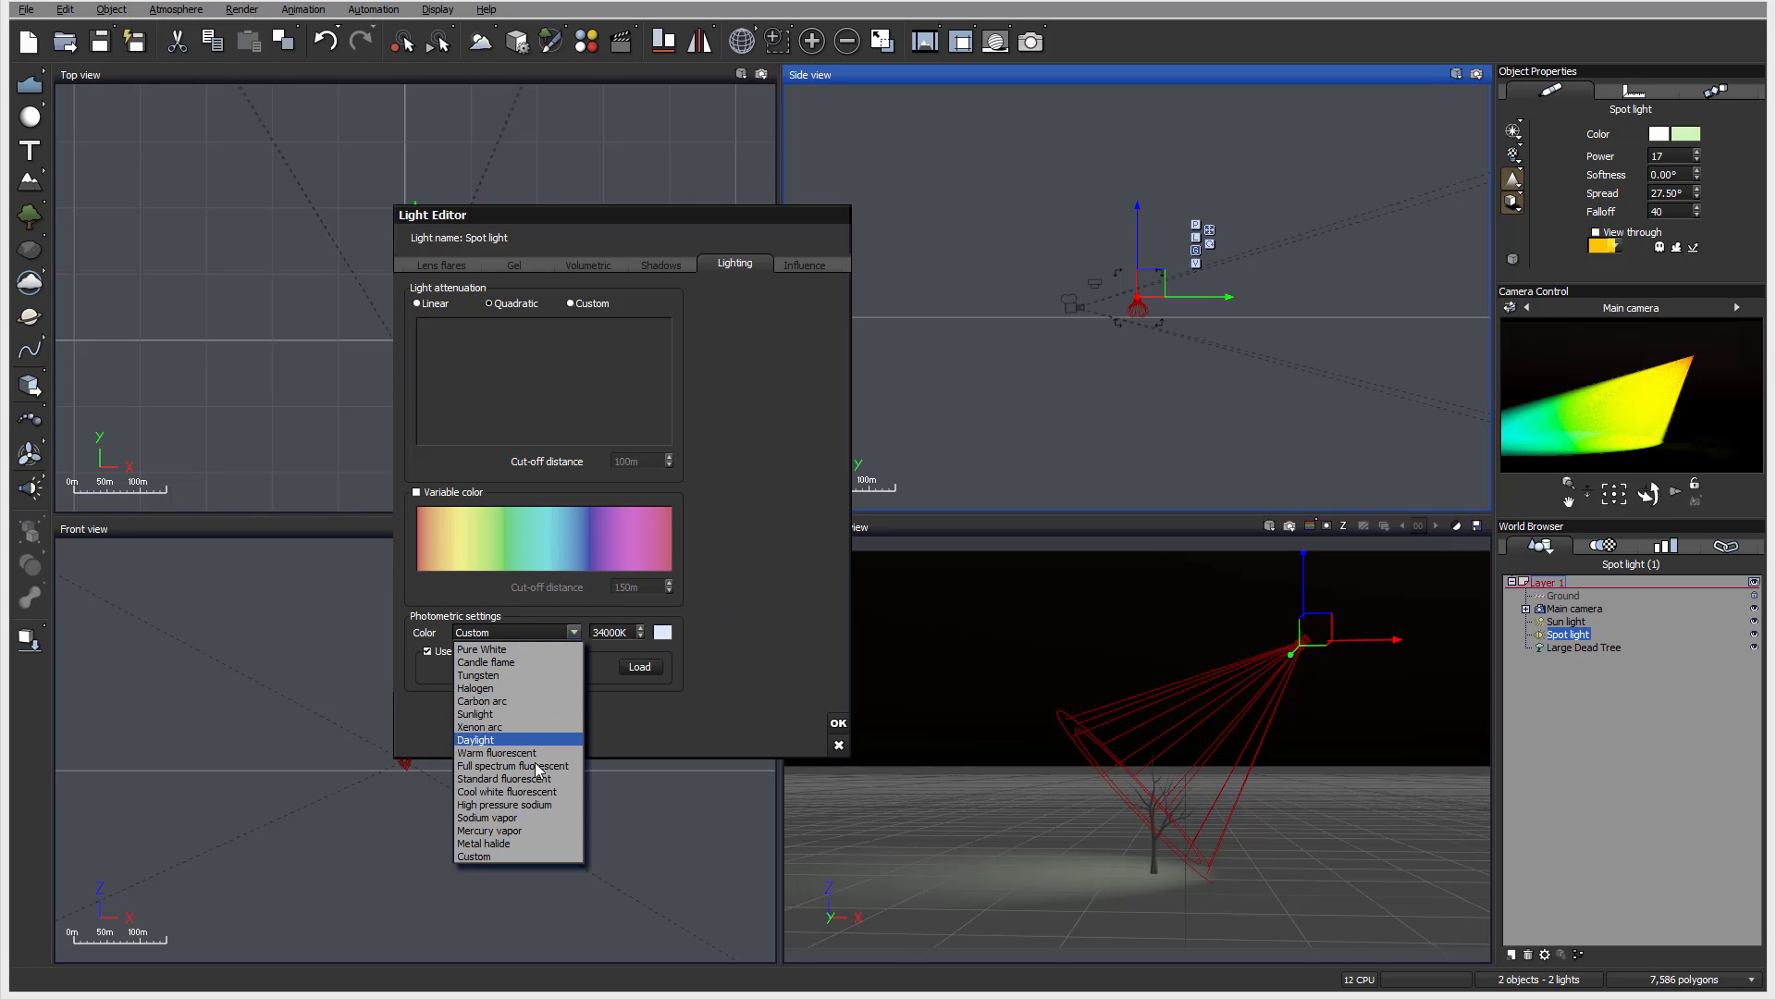
click(801, 264)
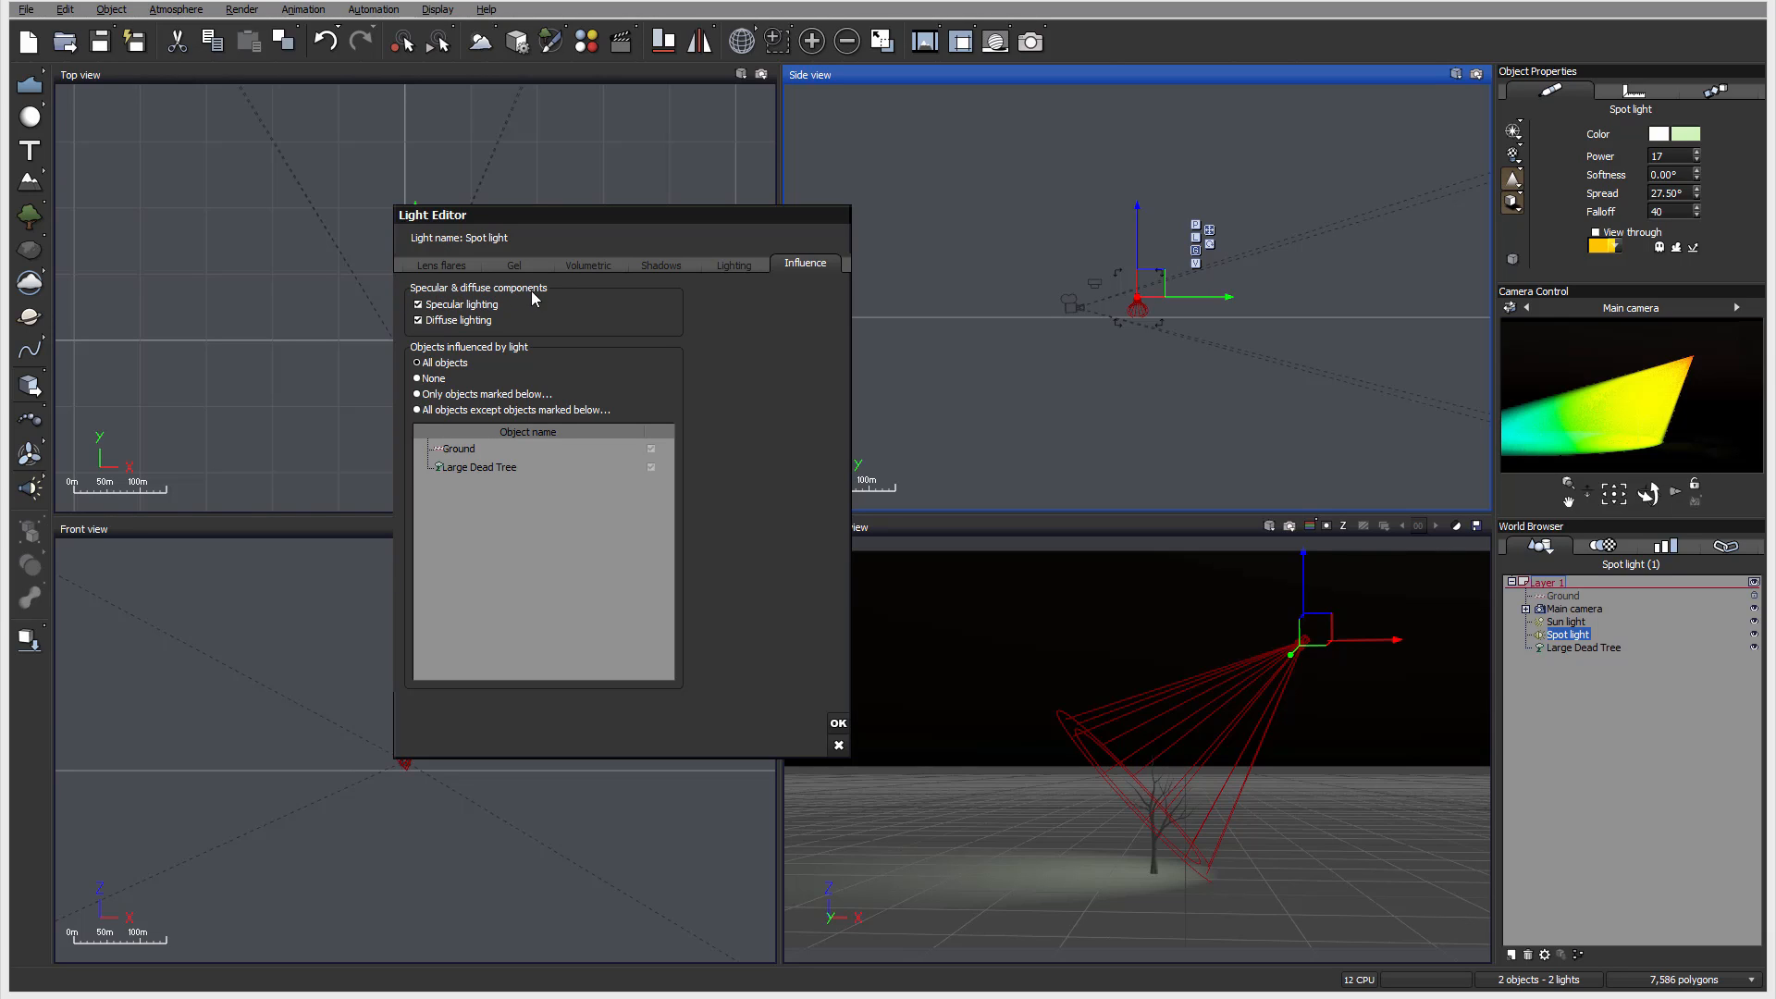
click(418, 304)
click(418, 320)
click(419, 304)
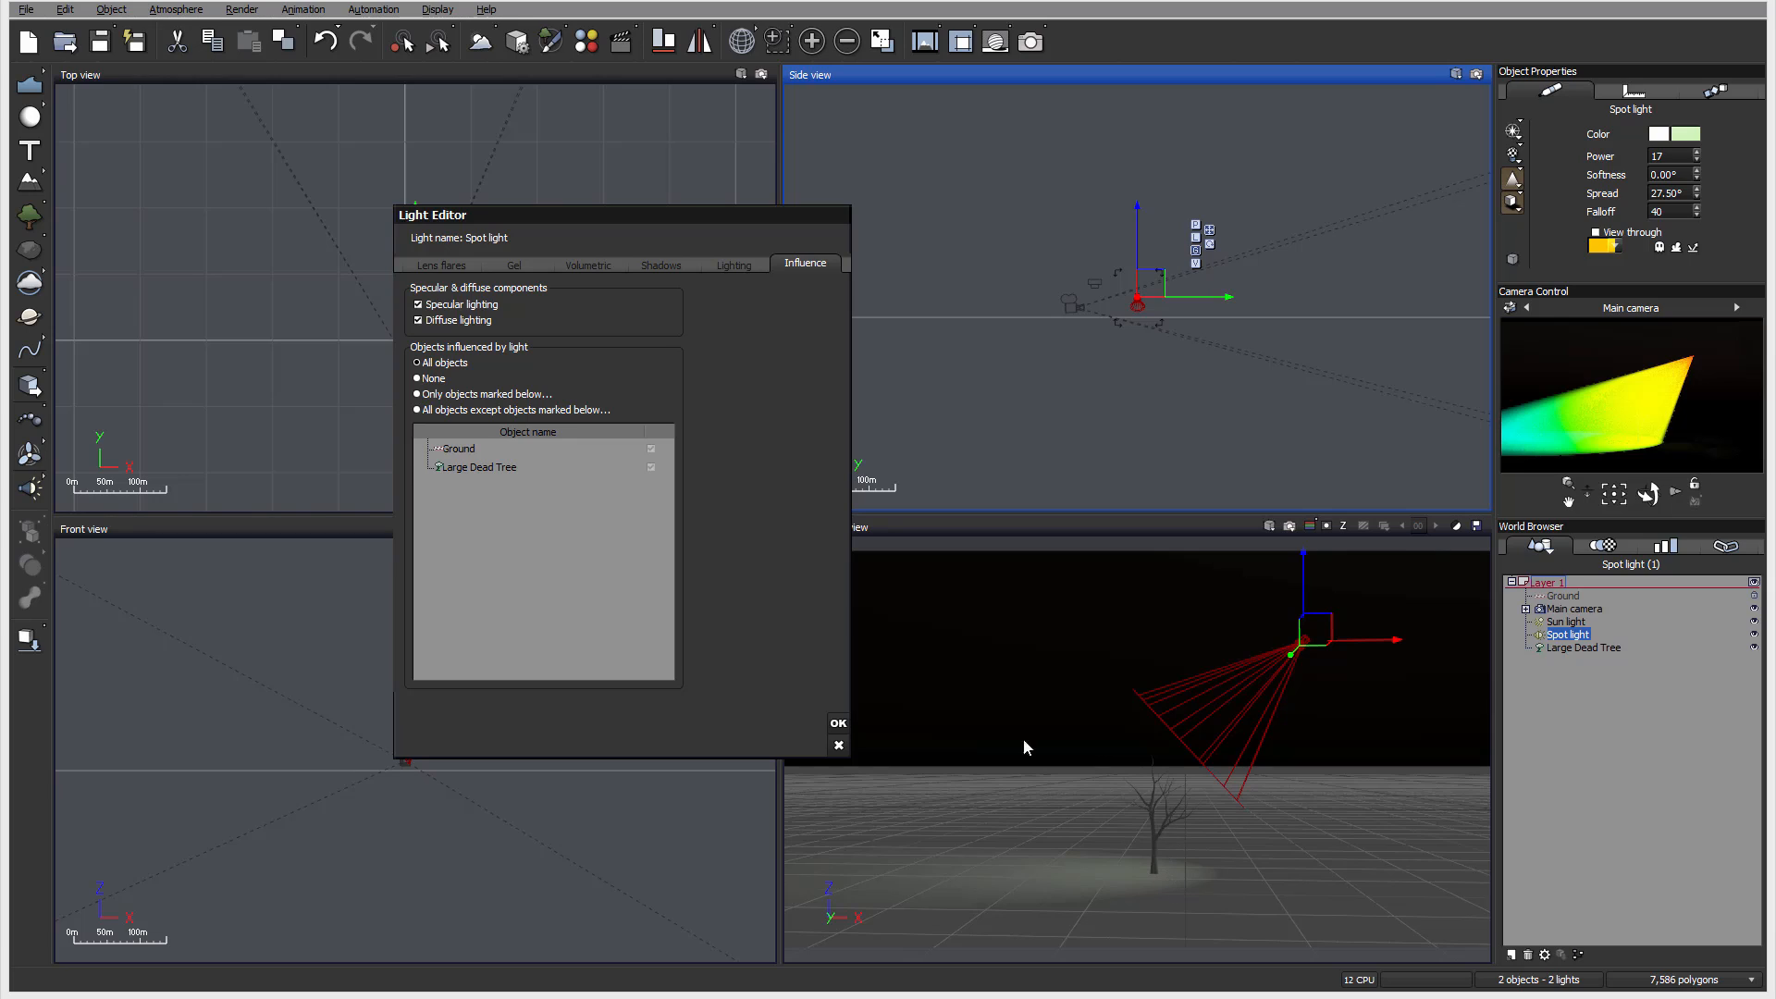
Step: Limit the spot light's influence to only marked objects, unmark the Ground and refresh the camera preview
click(431, 396)
click(651, 450)
click(1648, 413)
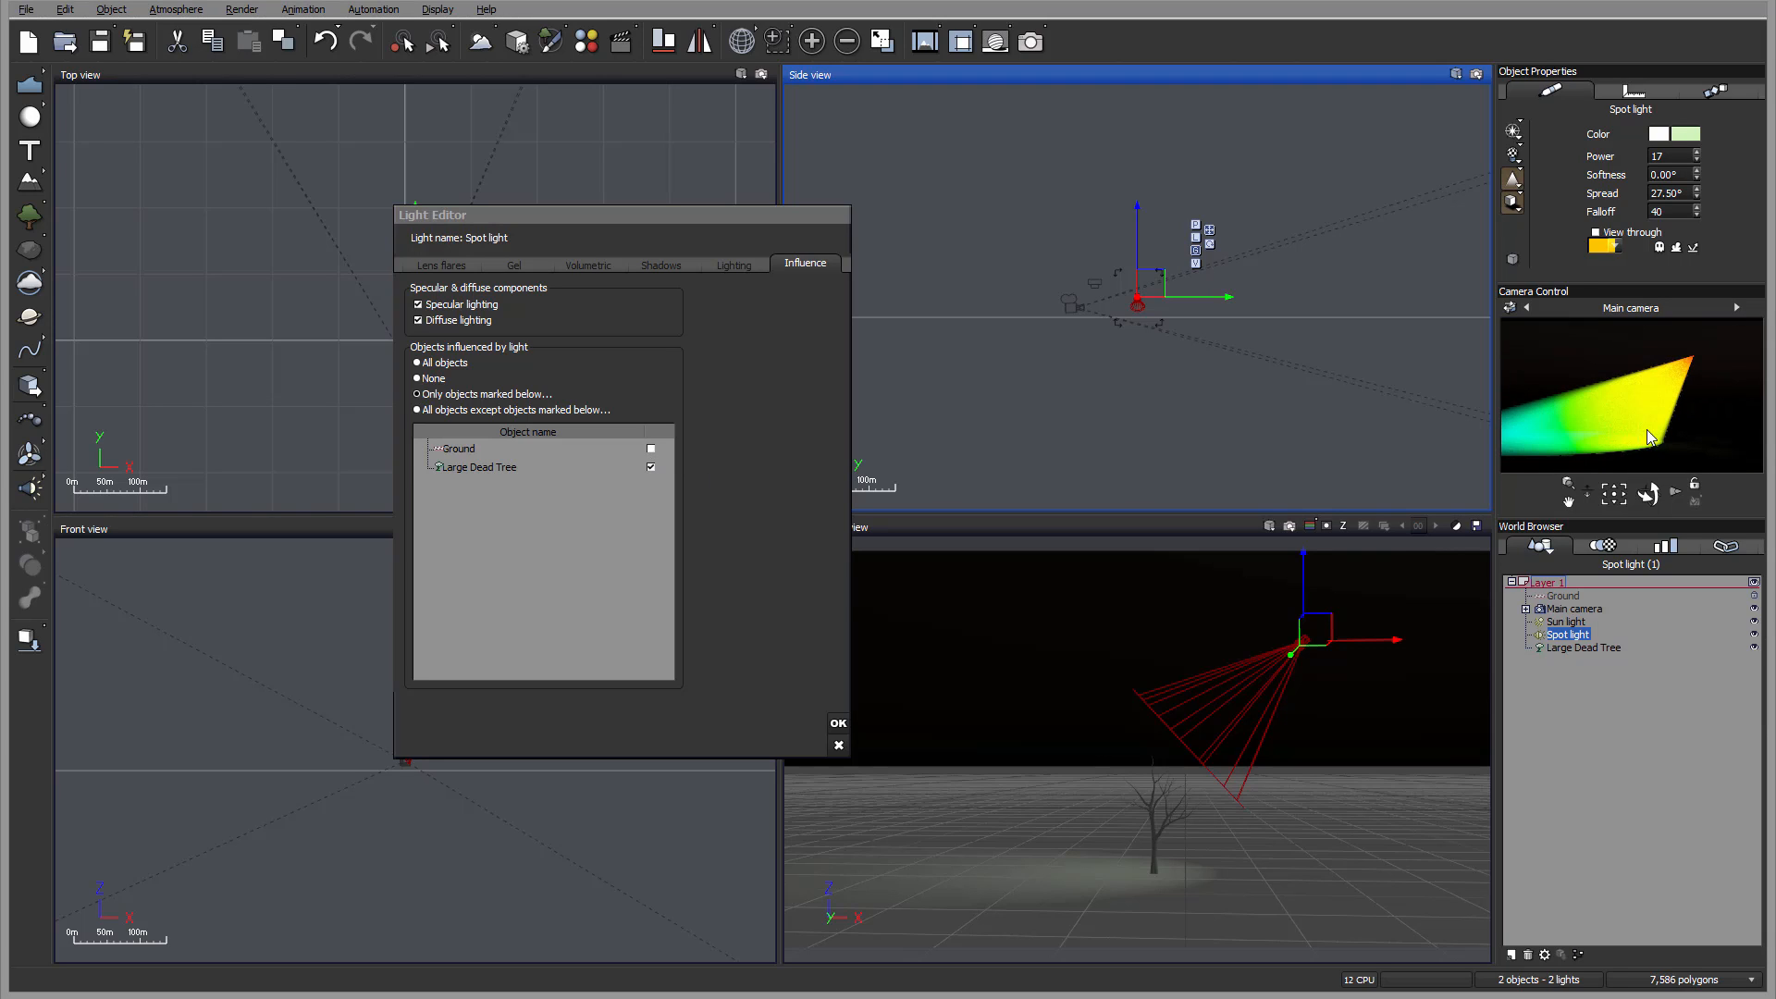
Step: Disable the spot light's volumetric lighting and refresh the camera preview
click(578, 264)
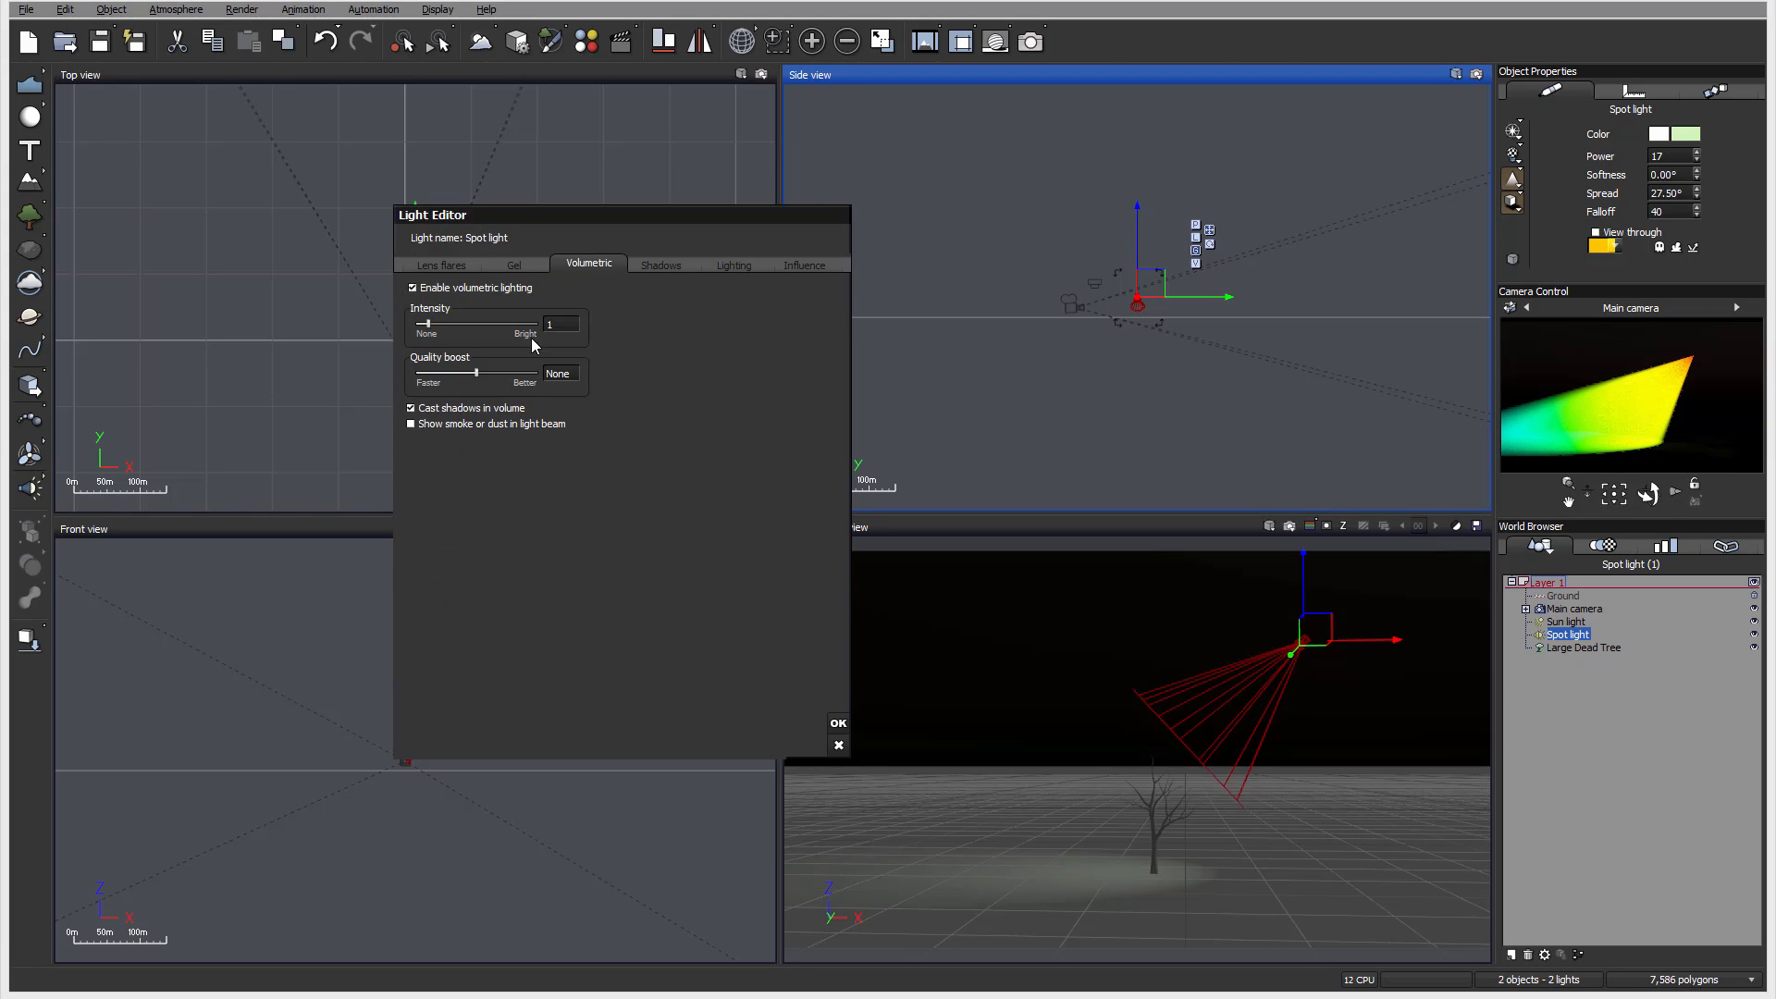
click(513, 265)
click(604, 263)
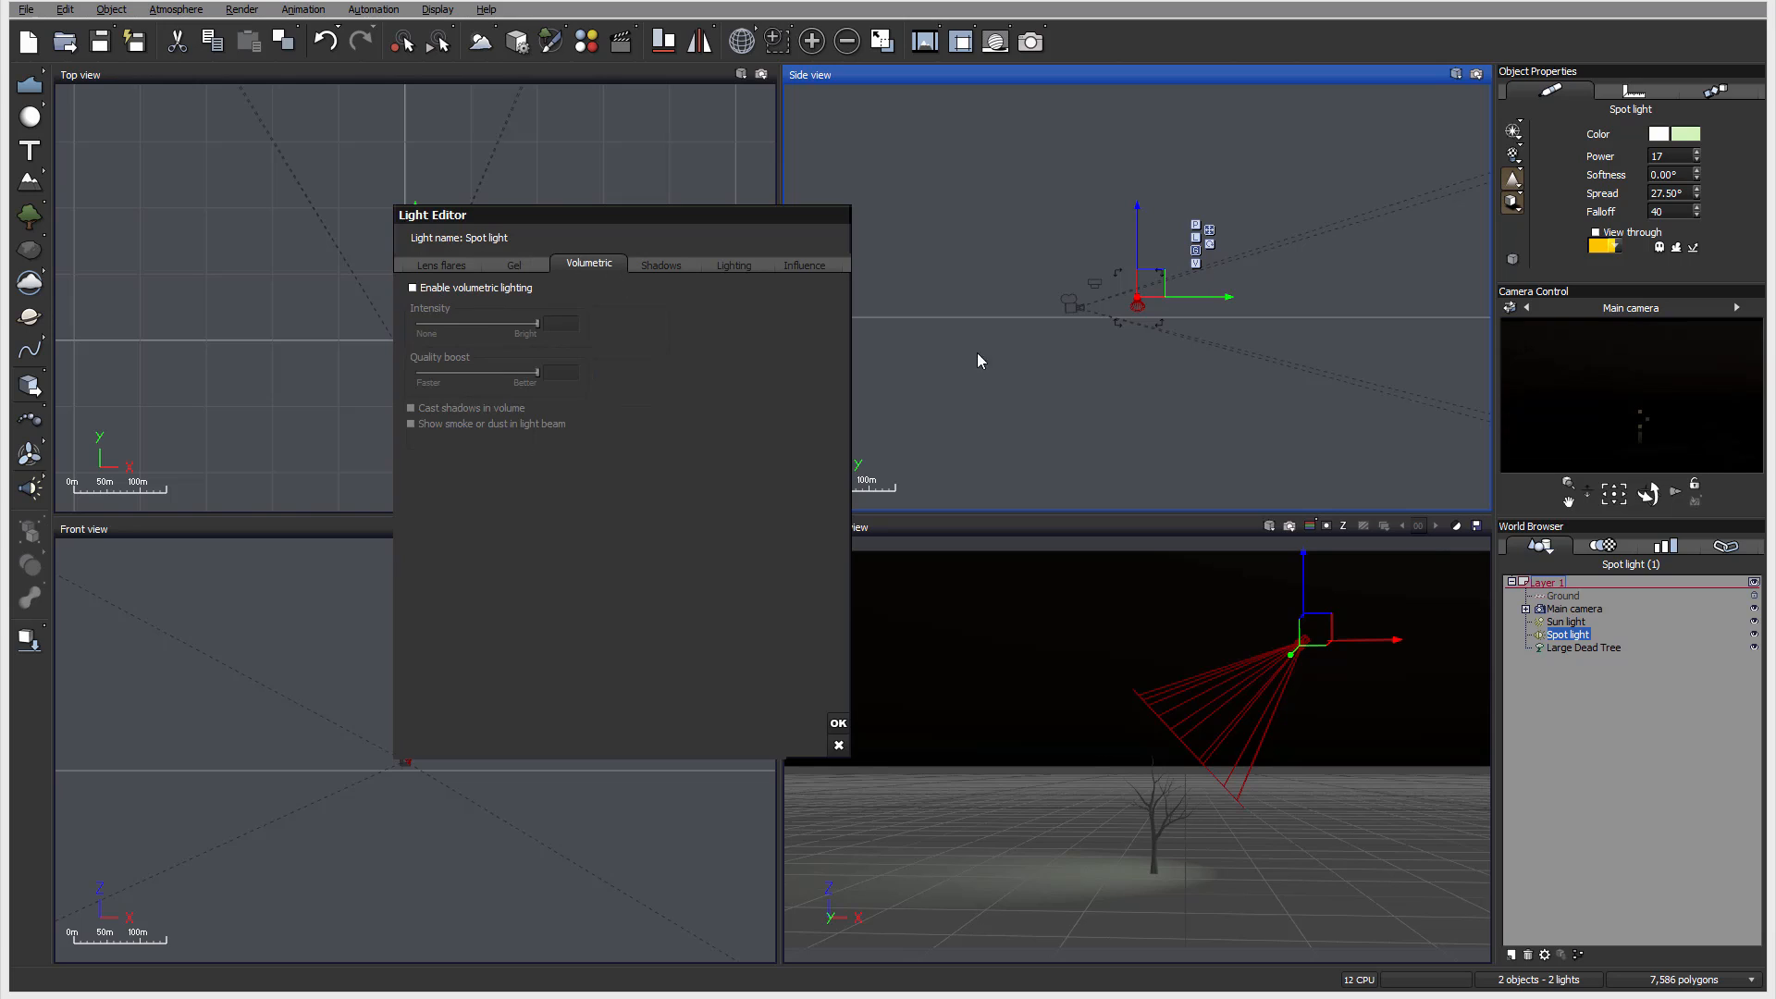
click(1653, 438)
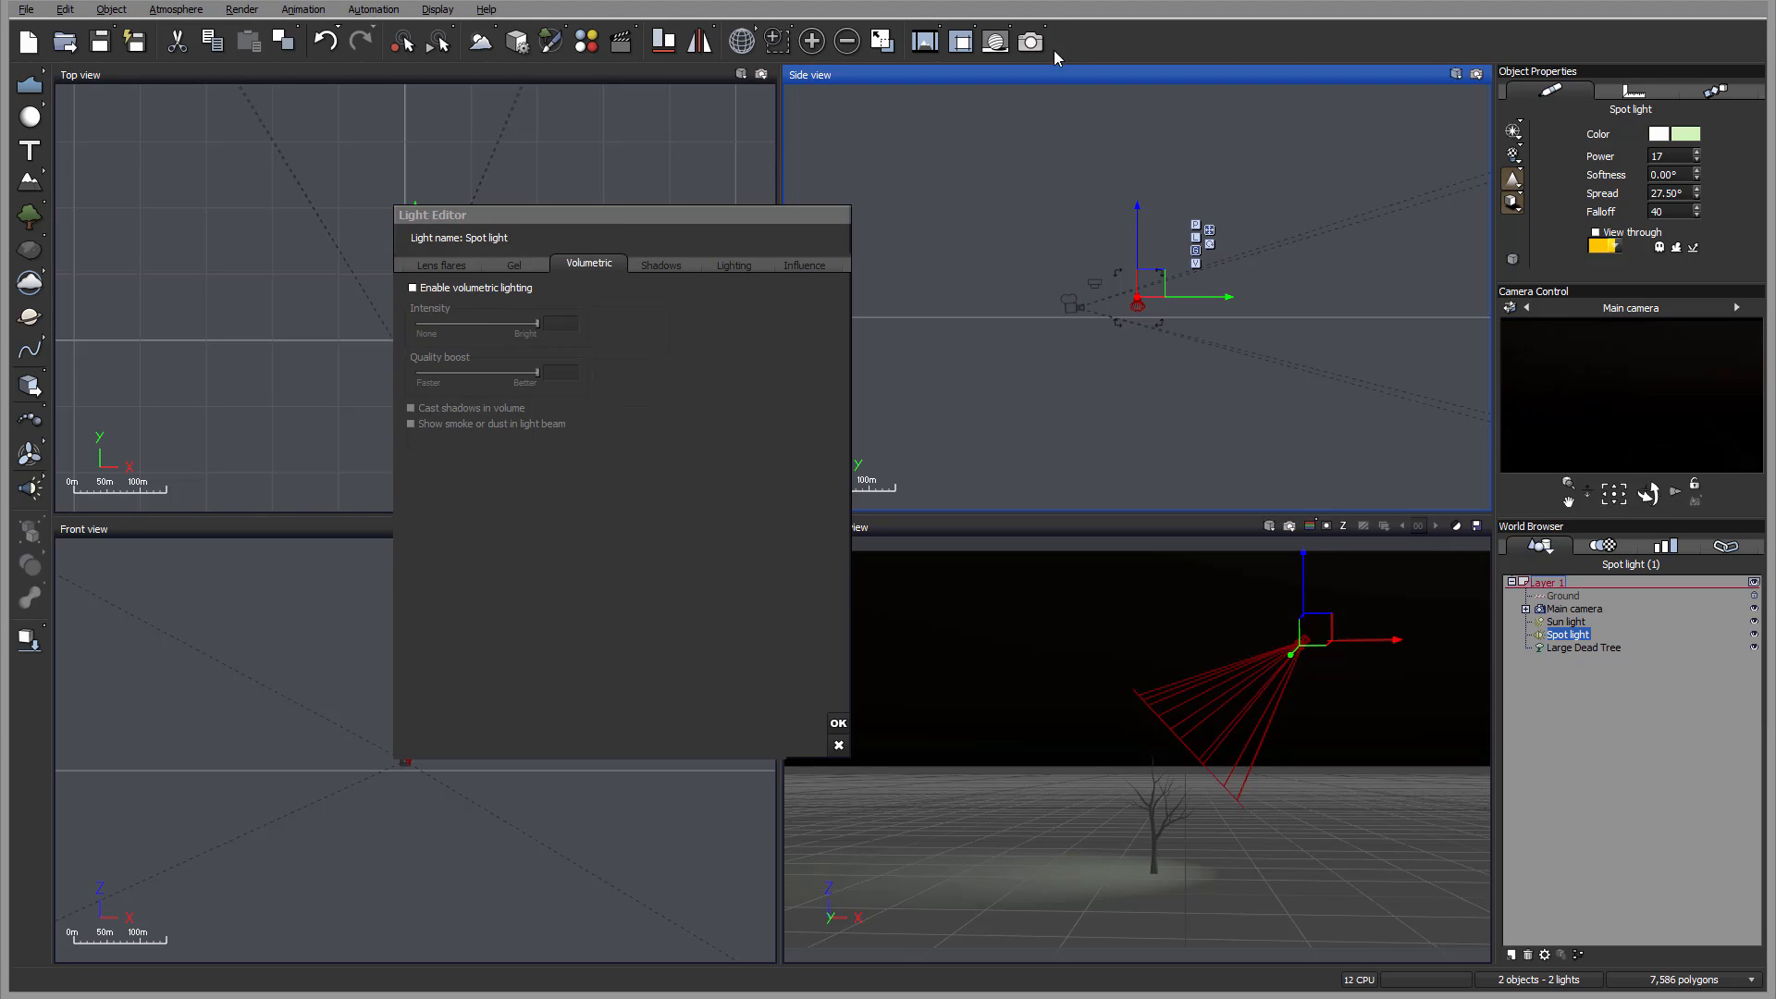
Step: Render the scene from the main camera, accept the post render options and close the render display
click(1031, 42)
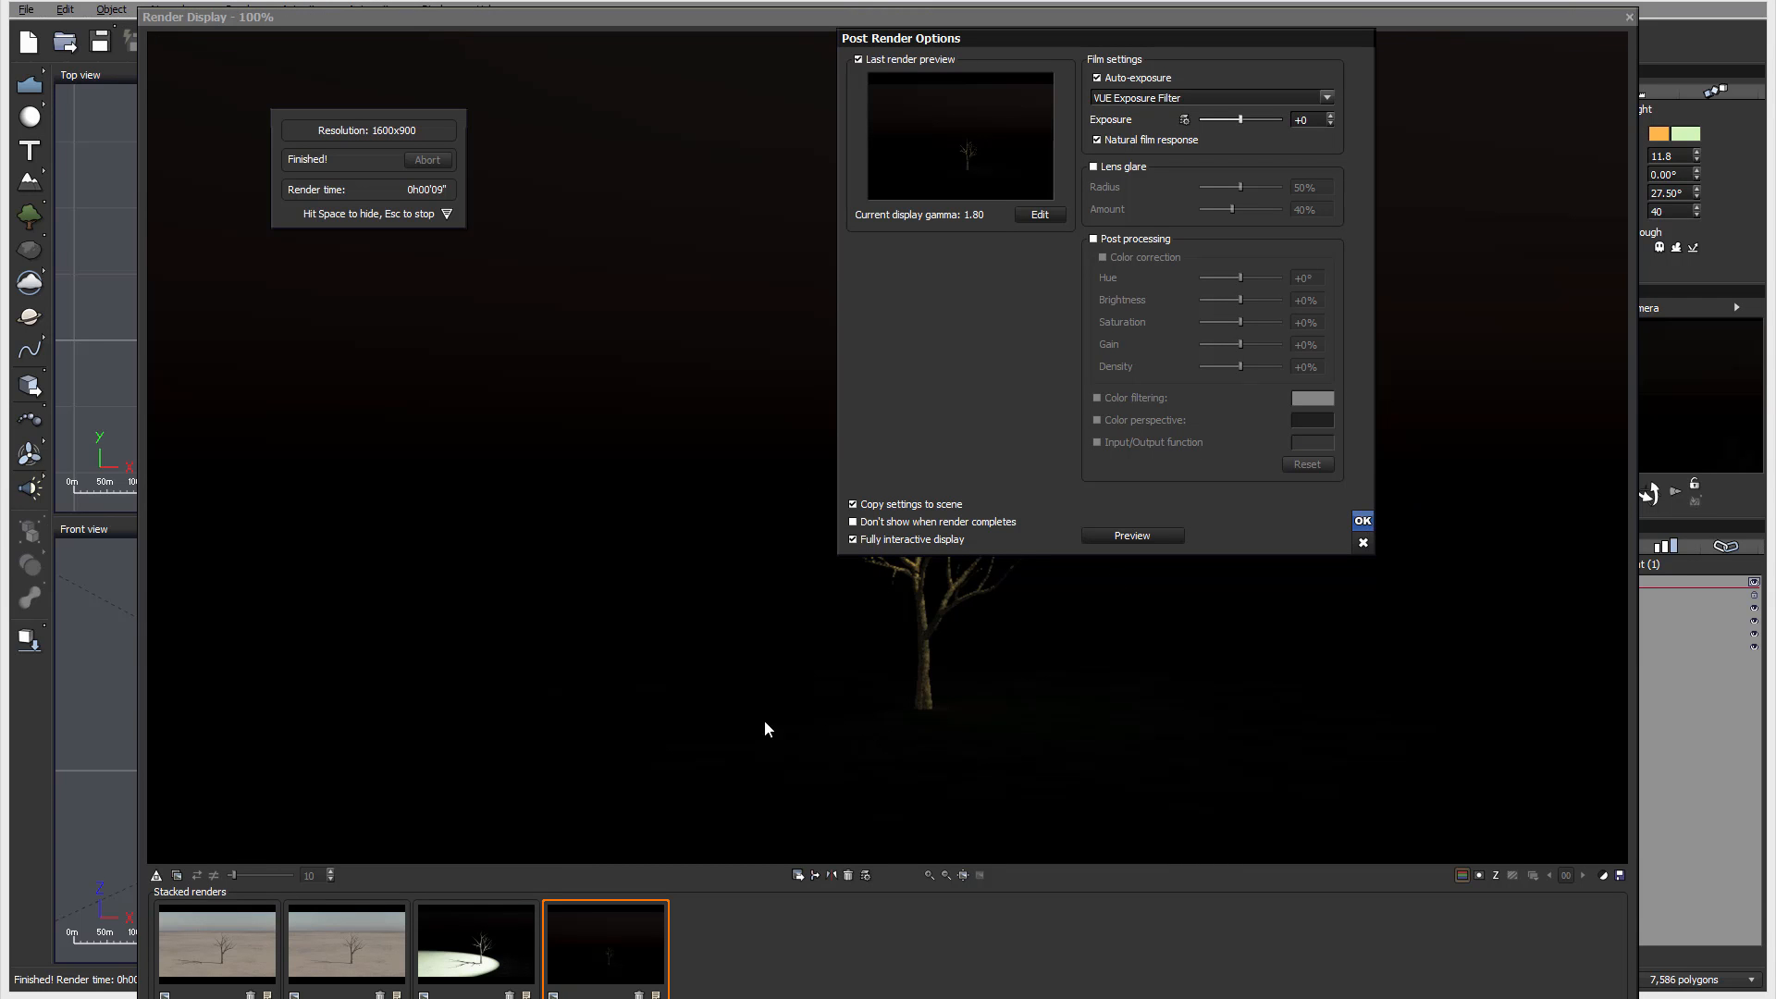
key(Return)
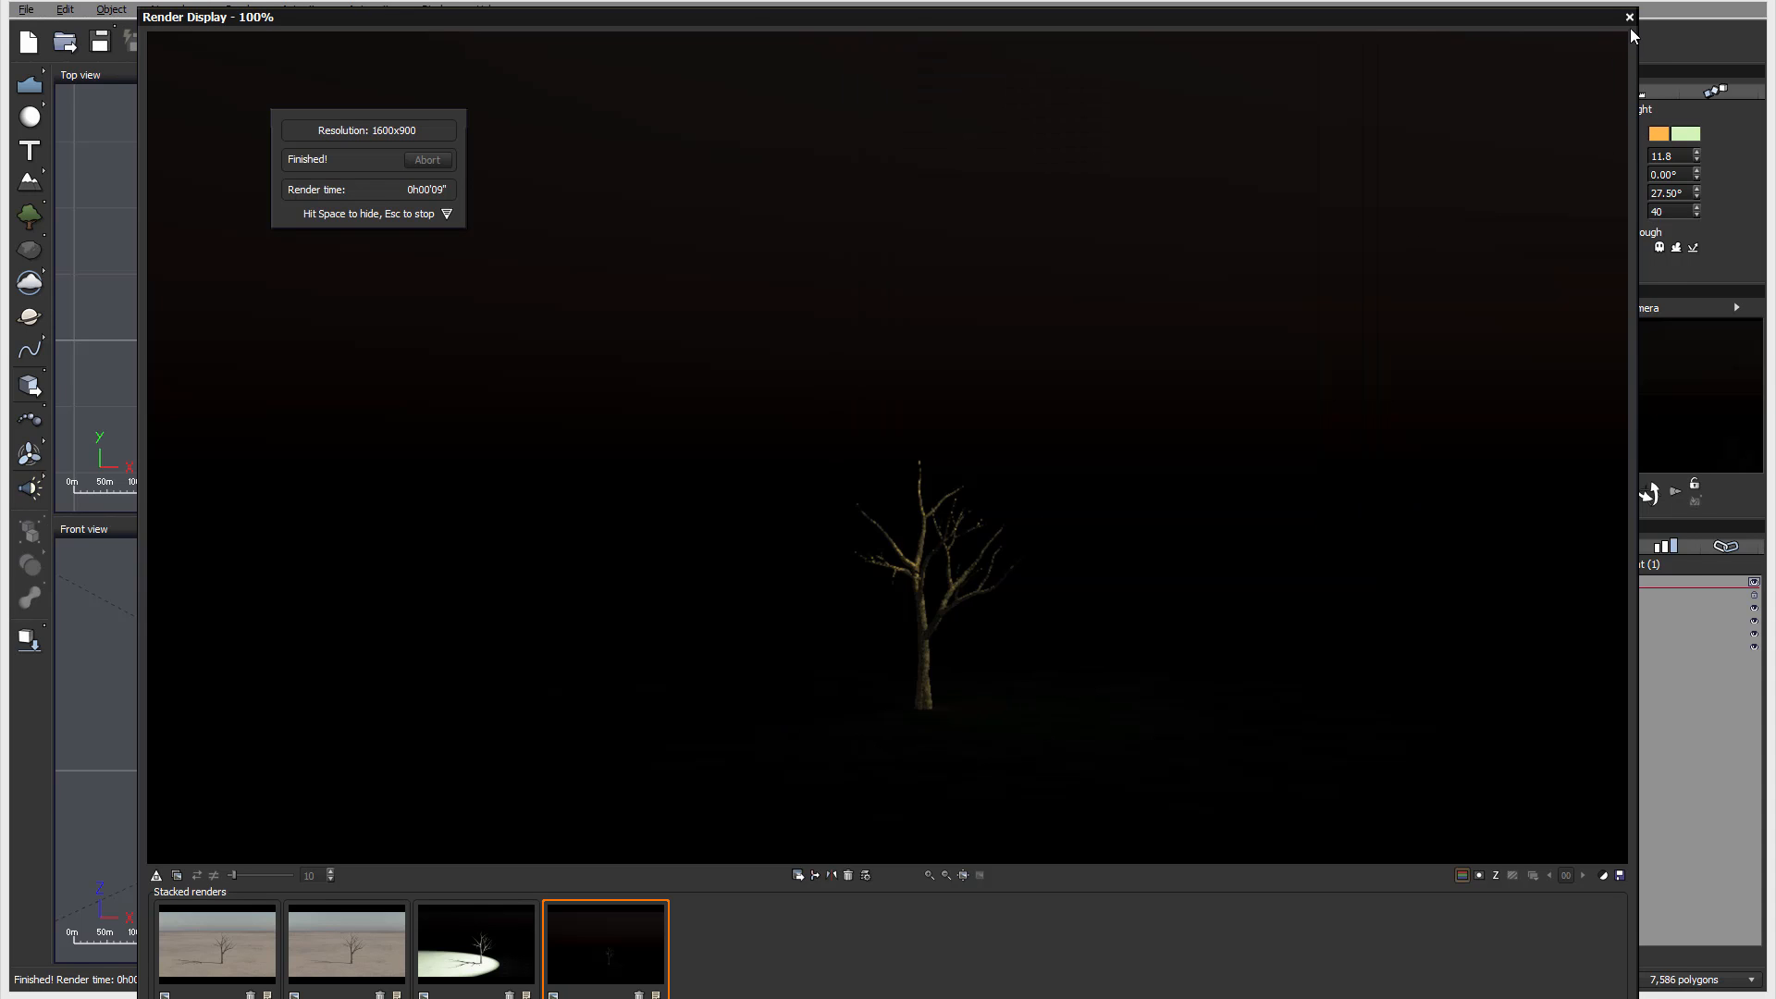
click(1629, 16)
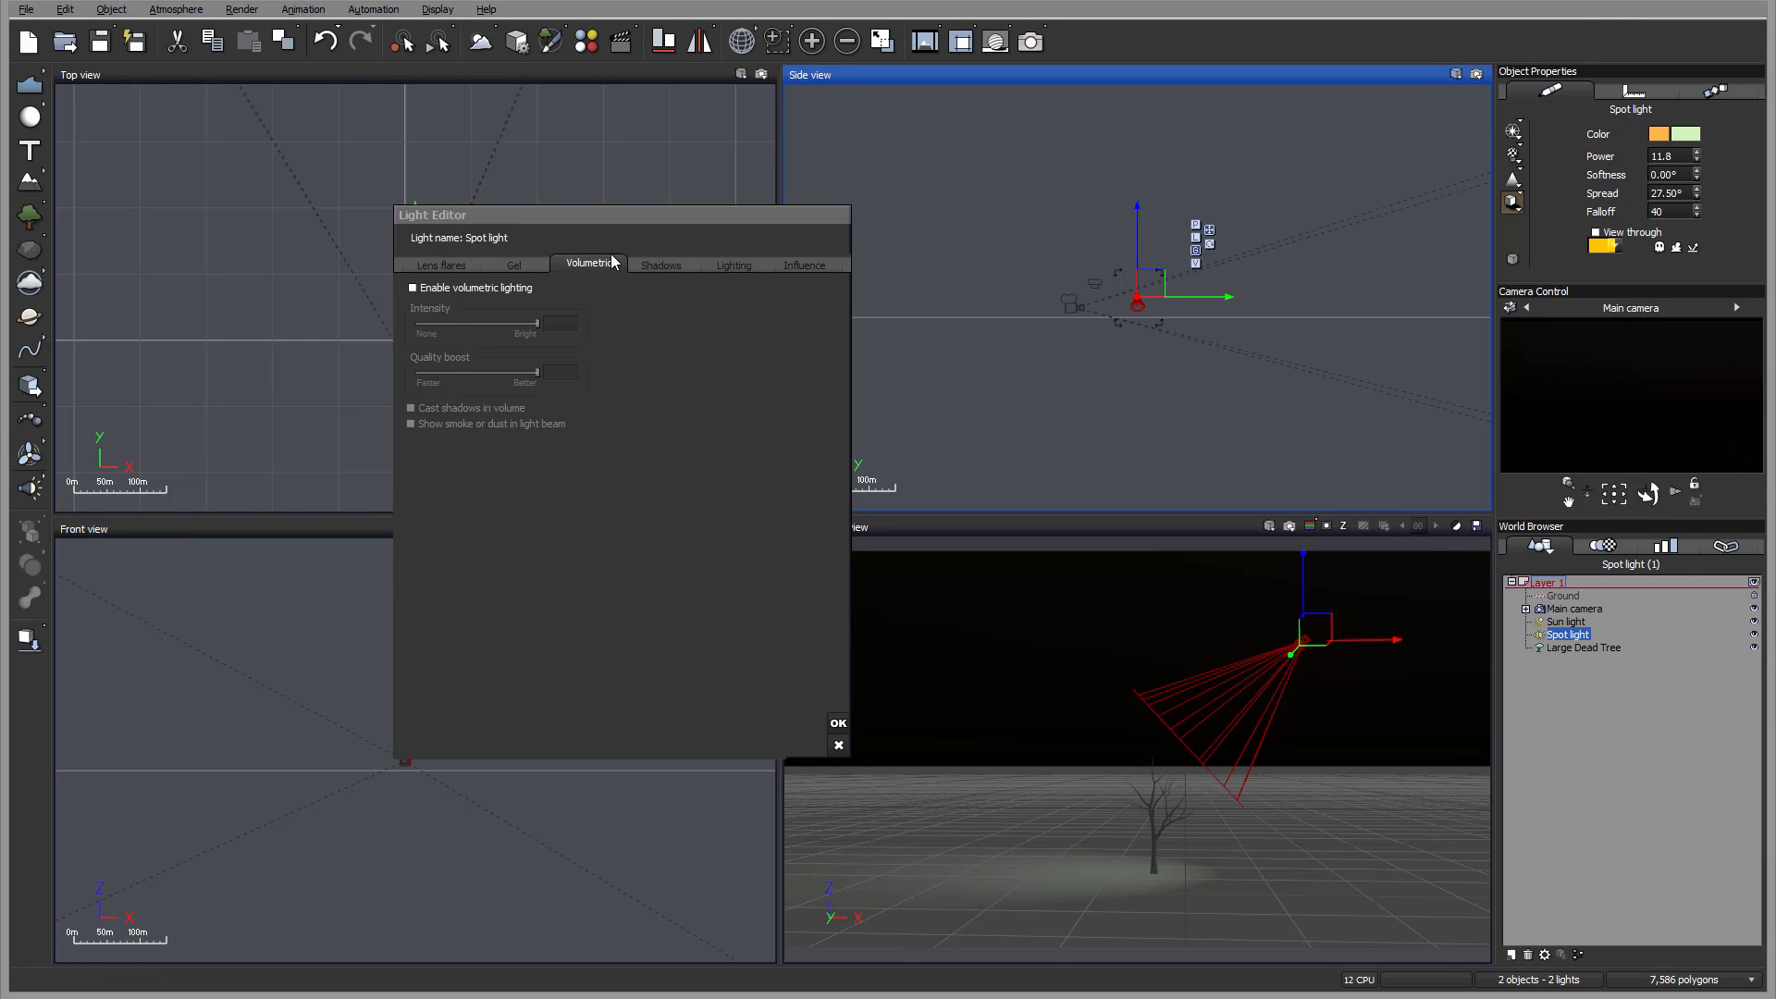
Step: Cycle through the spot light's object influence modes, ending on only marked objects with Ground and Large Dead Tree both marked
click(803, 263)
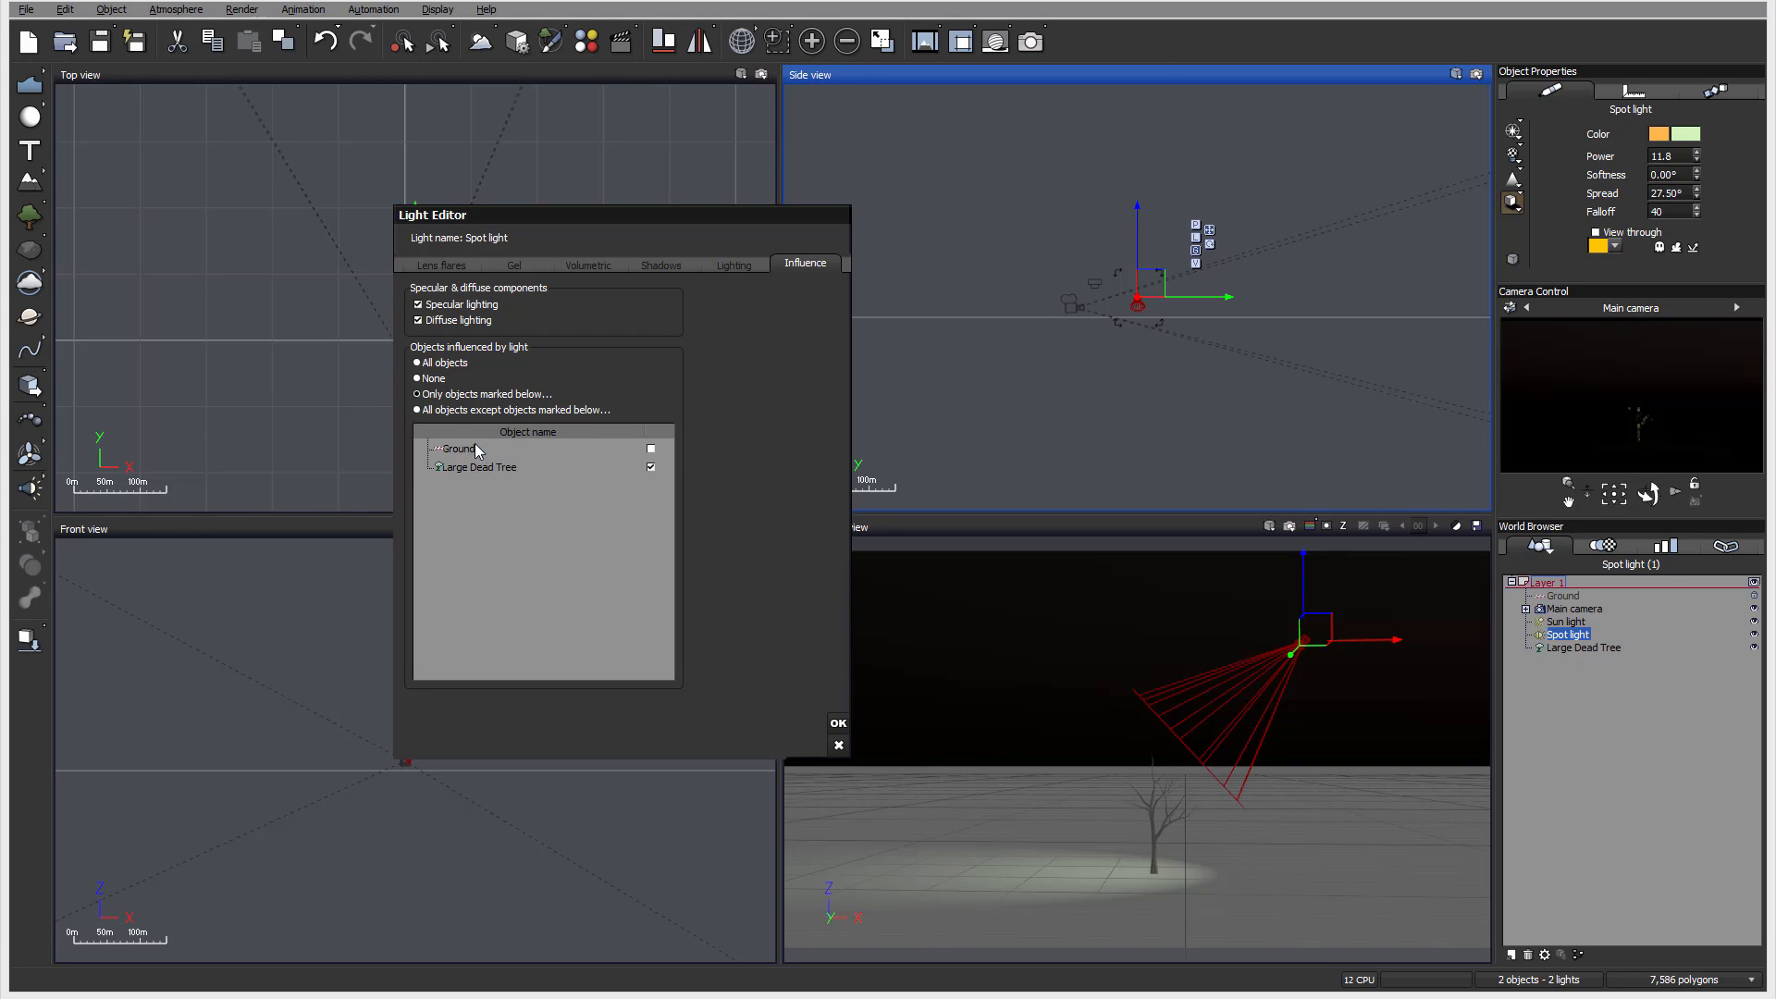
click(420, 360)
click(431, 378)
click(437, 393)
click(566, 414)
click(452, 365)
click(472, 412)
click(518, 410)
click(453, 362)
click(486, 395)
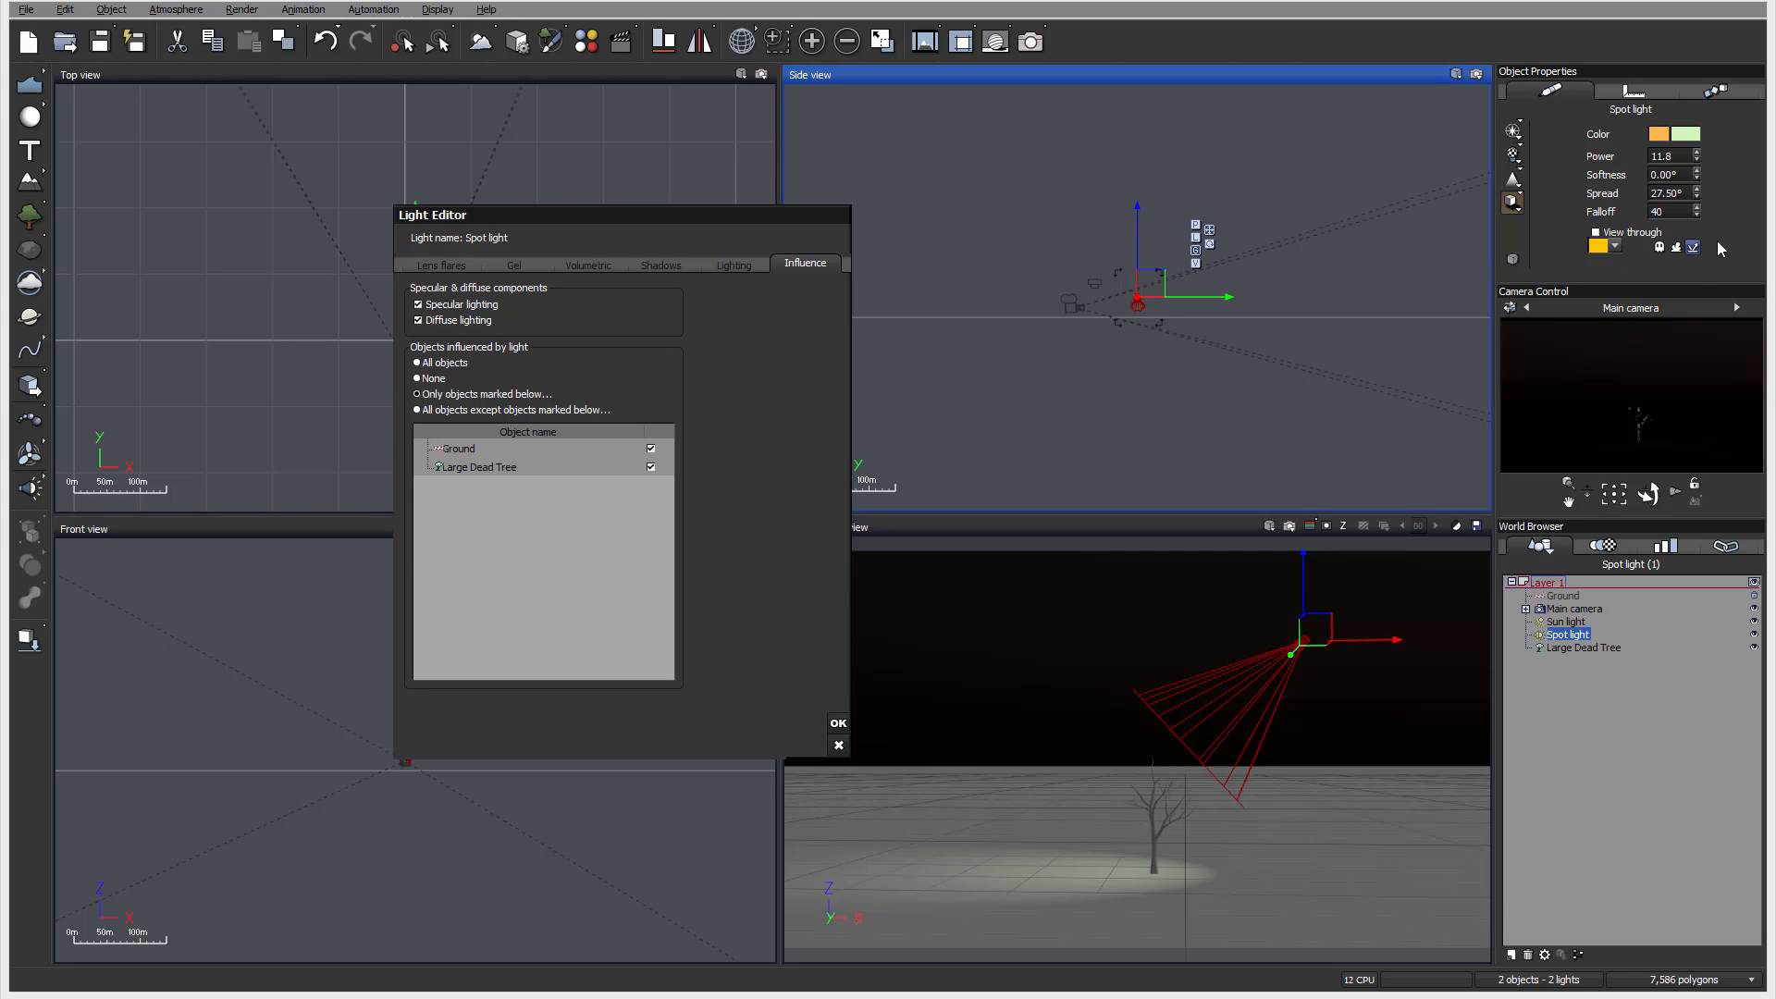
Step: Look over the spot light's position settings and its motion, track and link settings
click(1634, 91)
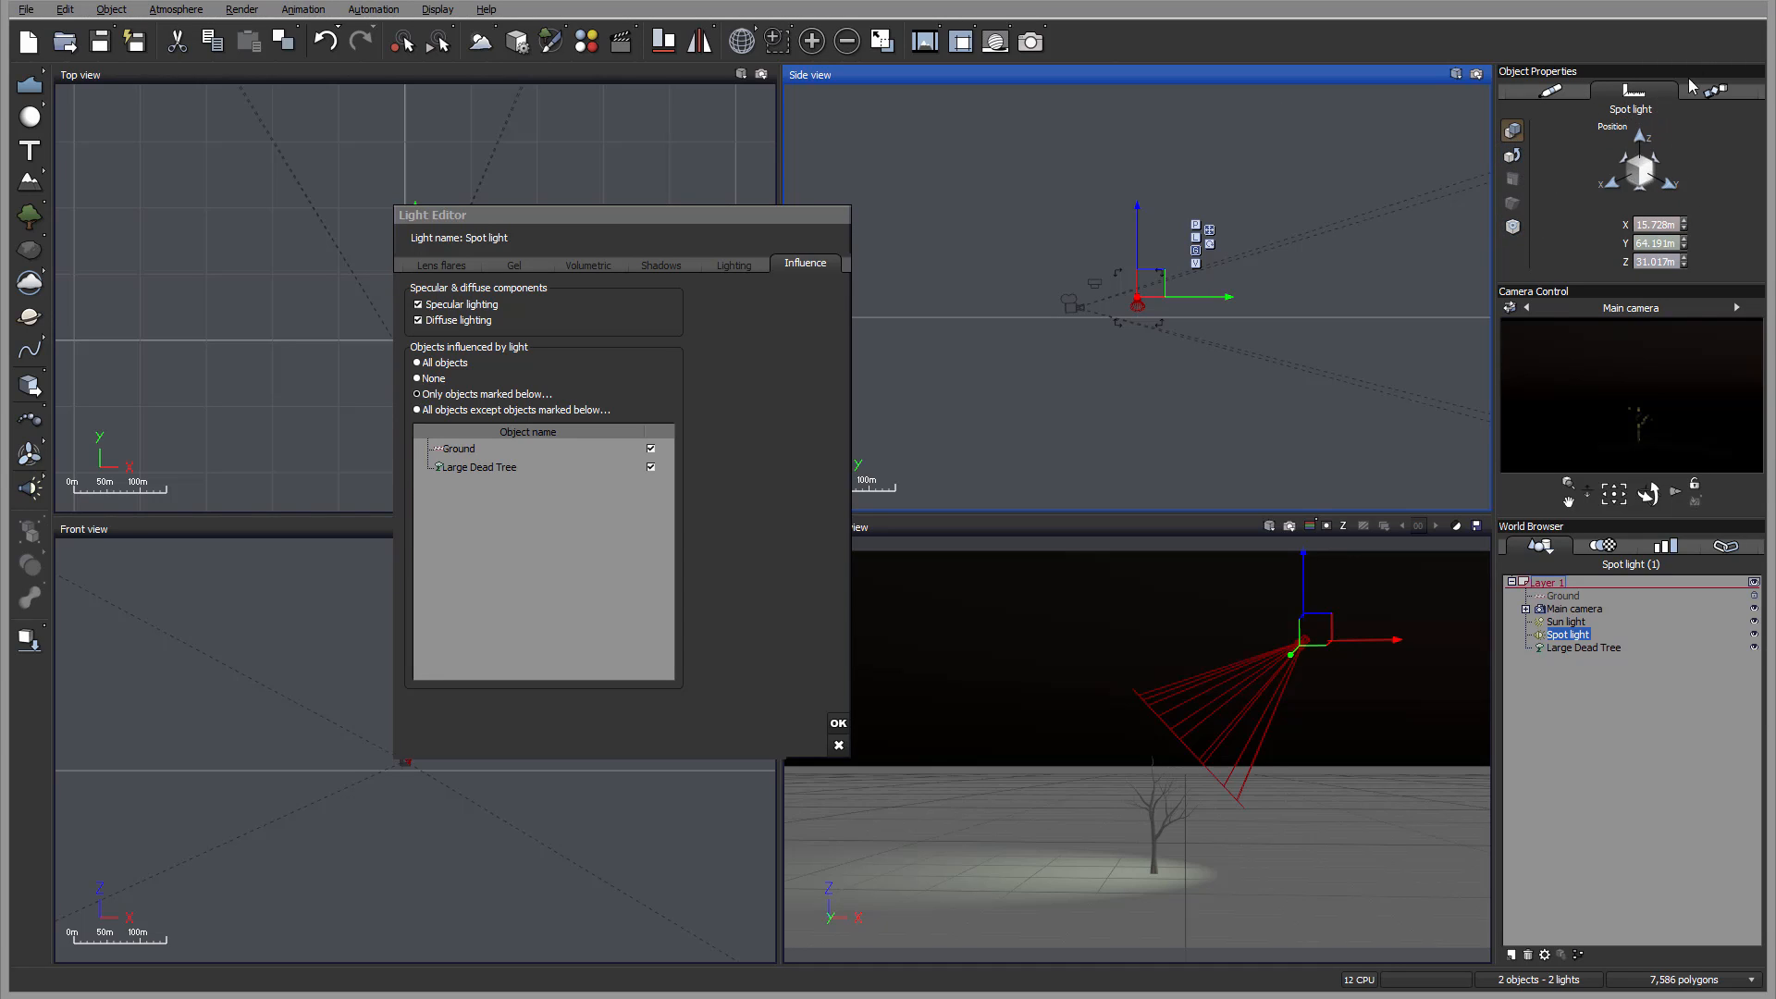
click(1717, 89)
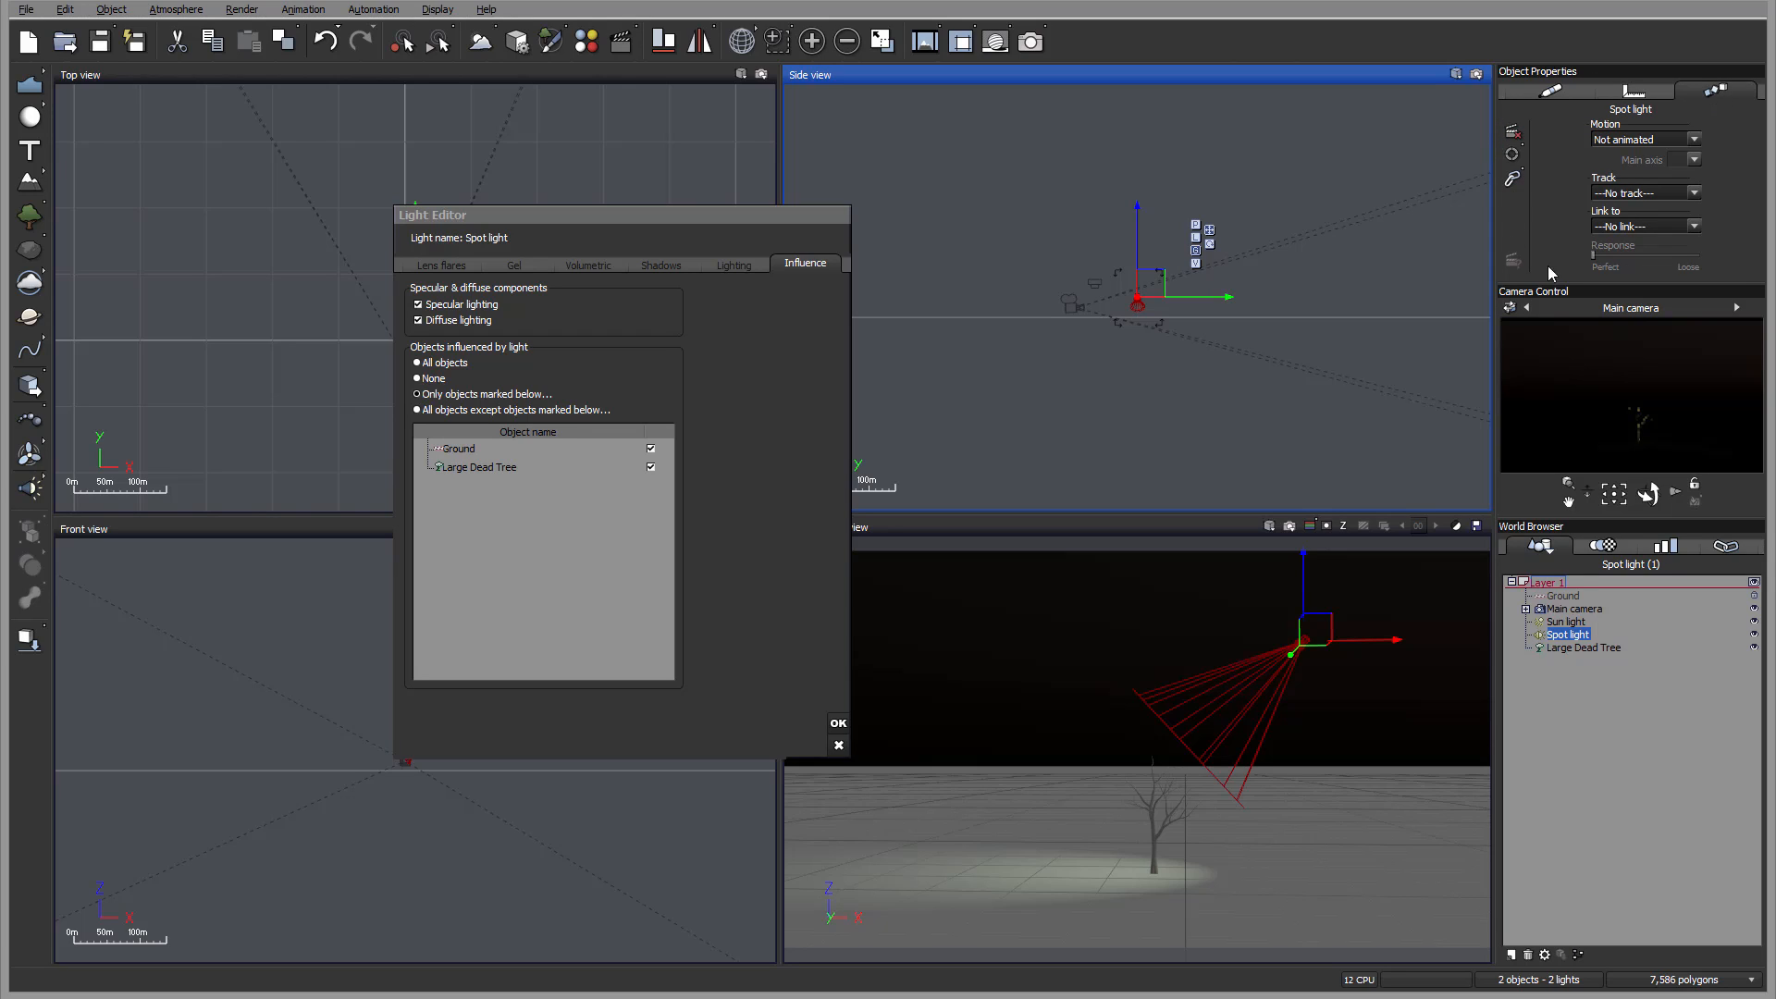